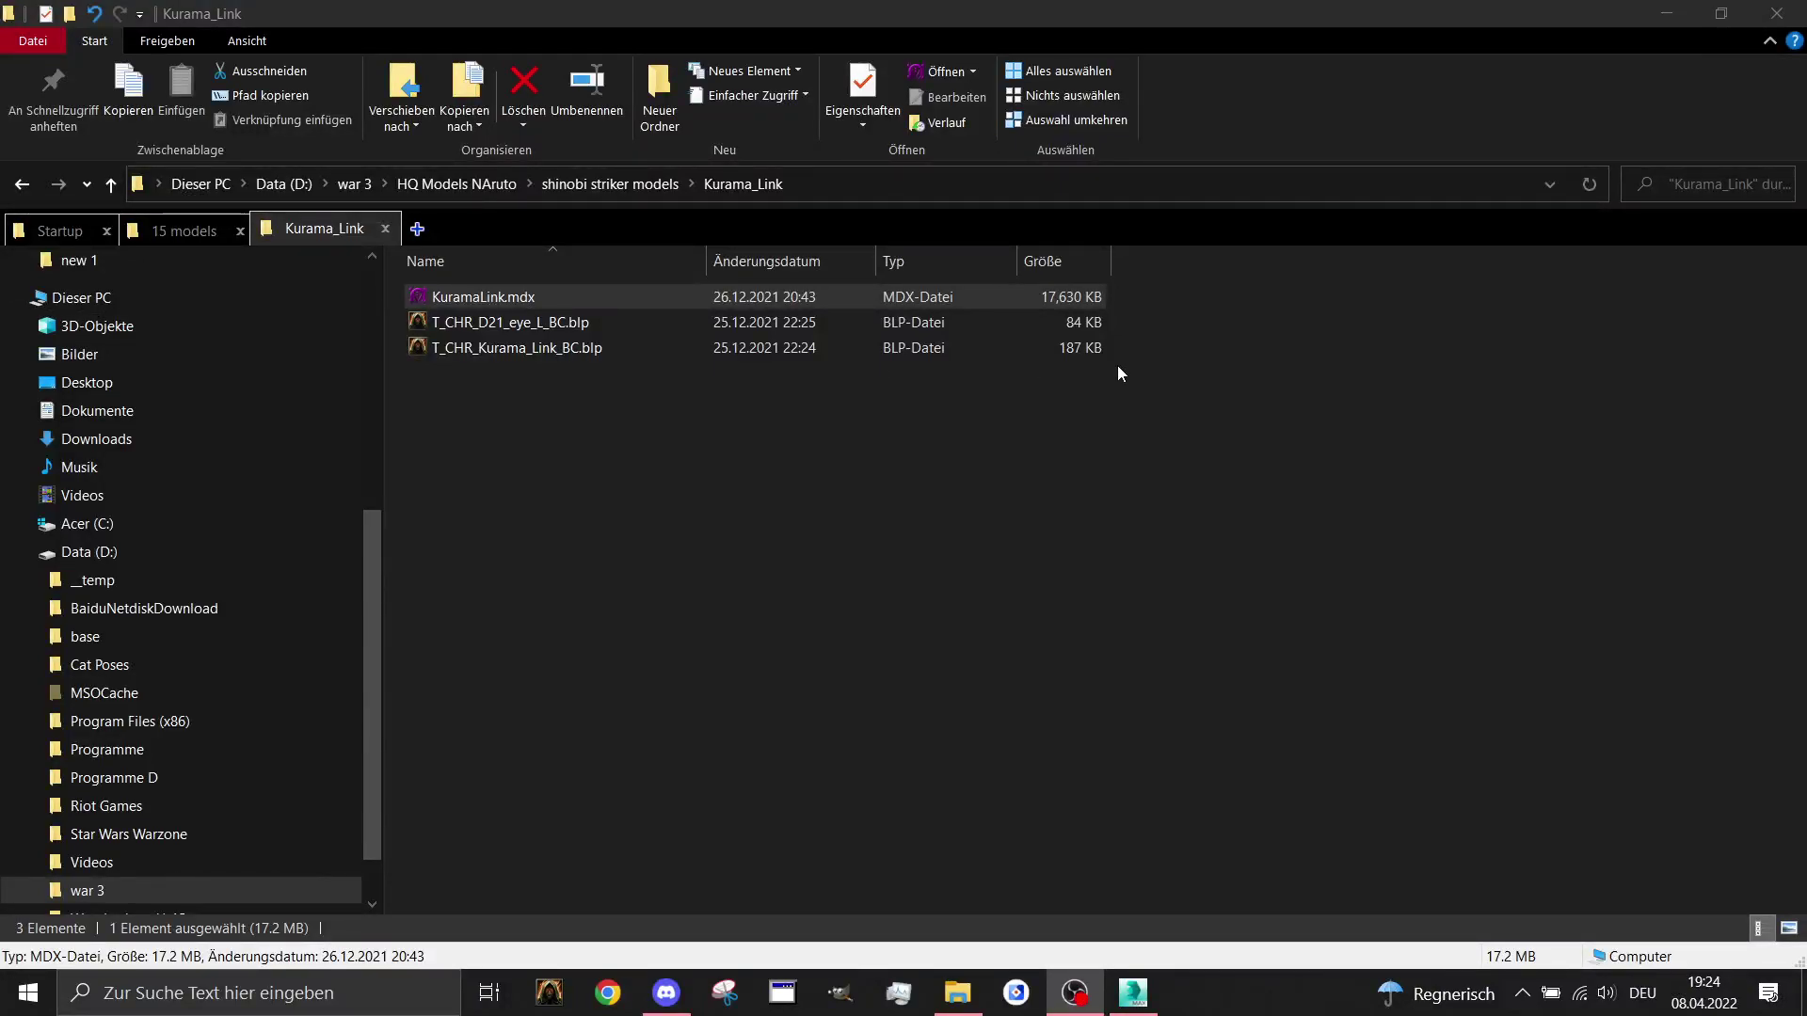
Open KuramaLink.mdx (17,630 KB) from the Kurama_Link folder in the model viewer
click(718, 305)
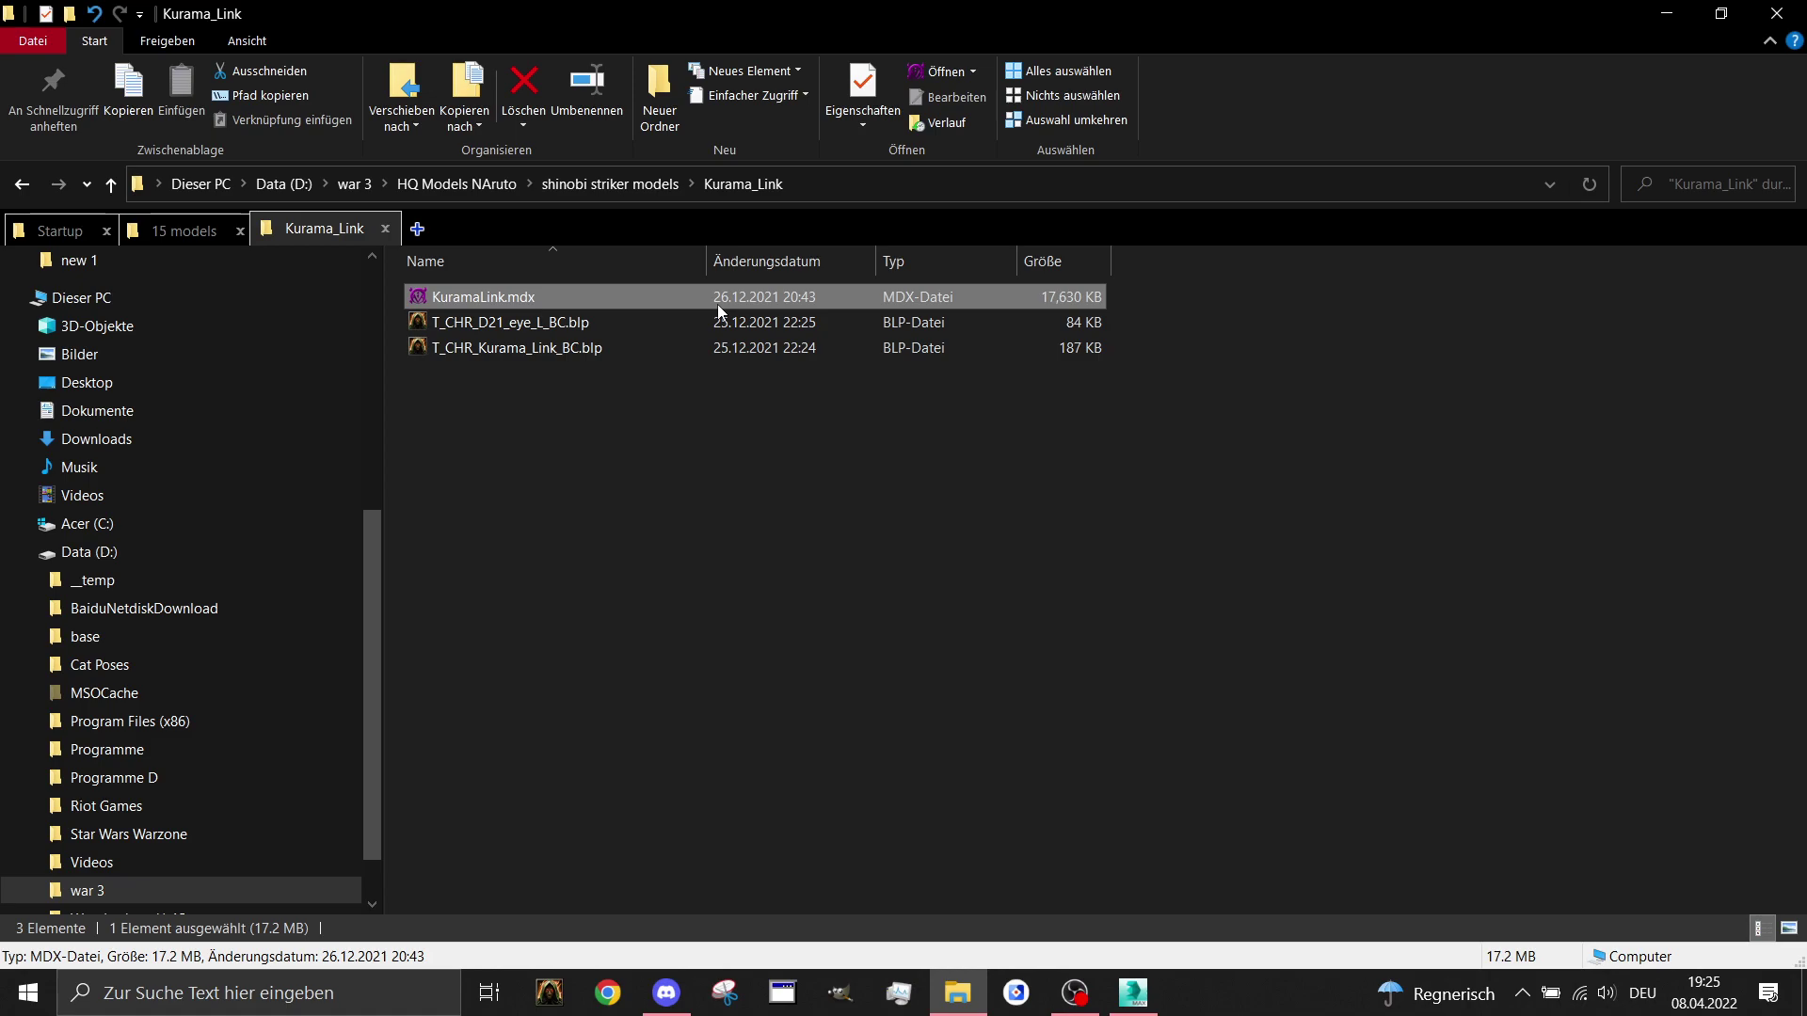
double_click(653, 296)
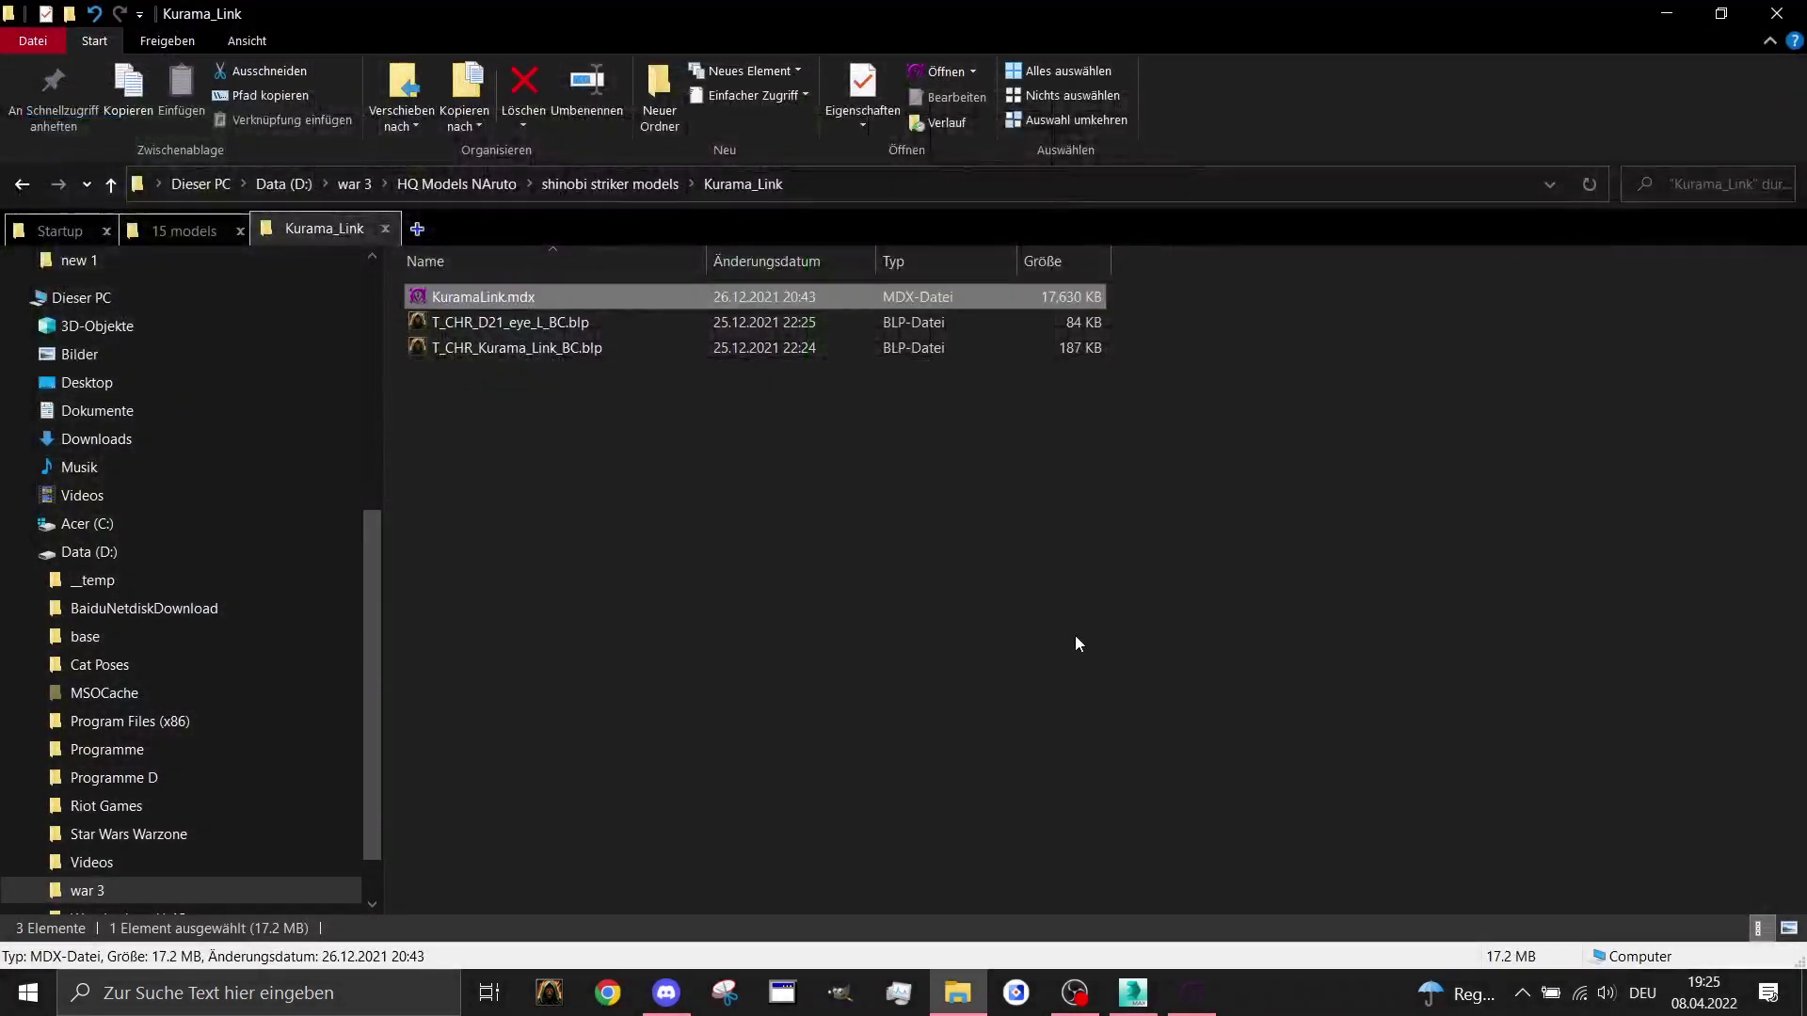
Return to the Kurama Link scene in 3ds Max, orbit the Perspective view, and open the NeoDex menu
click(1134, 993)
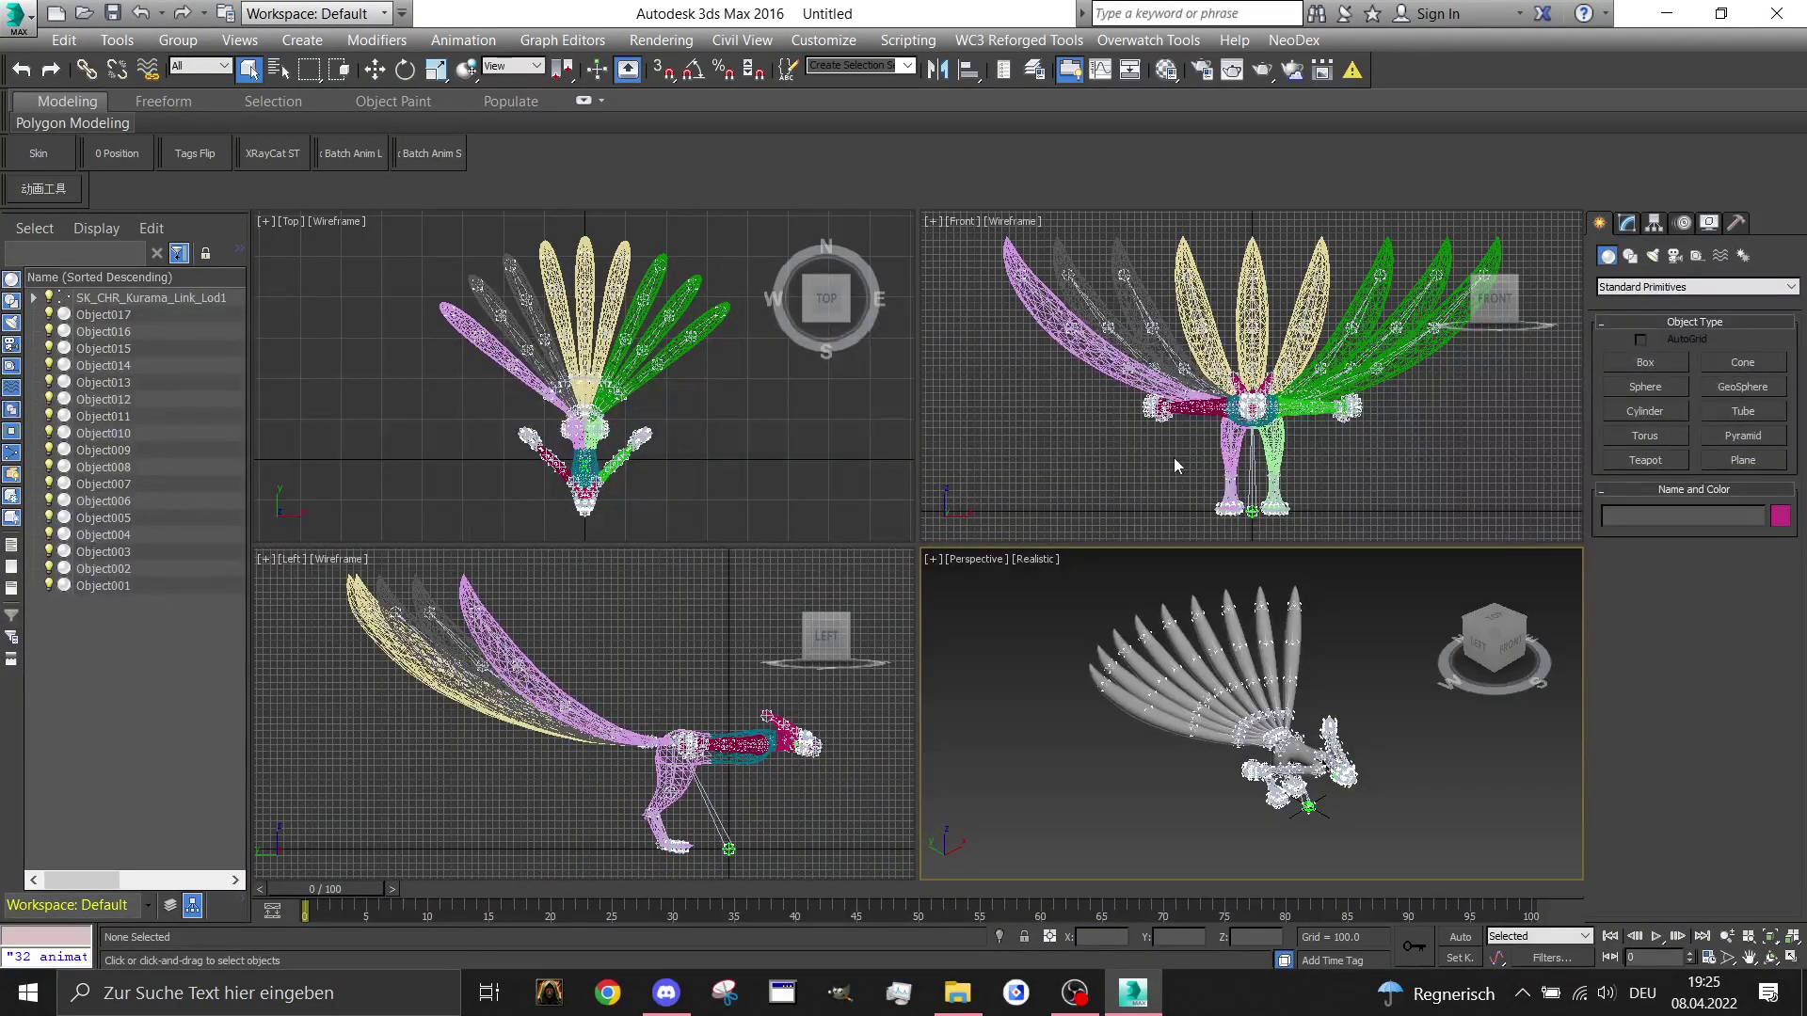
alt+middle_drag(1435, 669, 1352, 687)
scroll(1353, 687, up, 2)
scroll(1355, 681, down, 1)
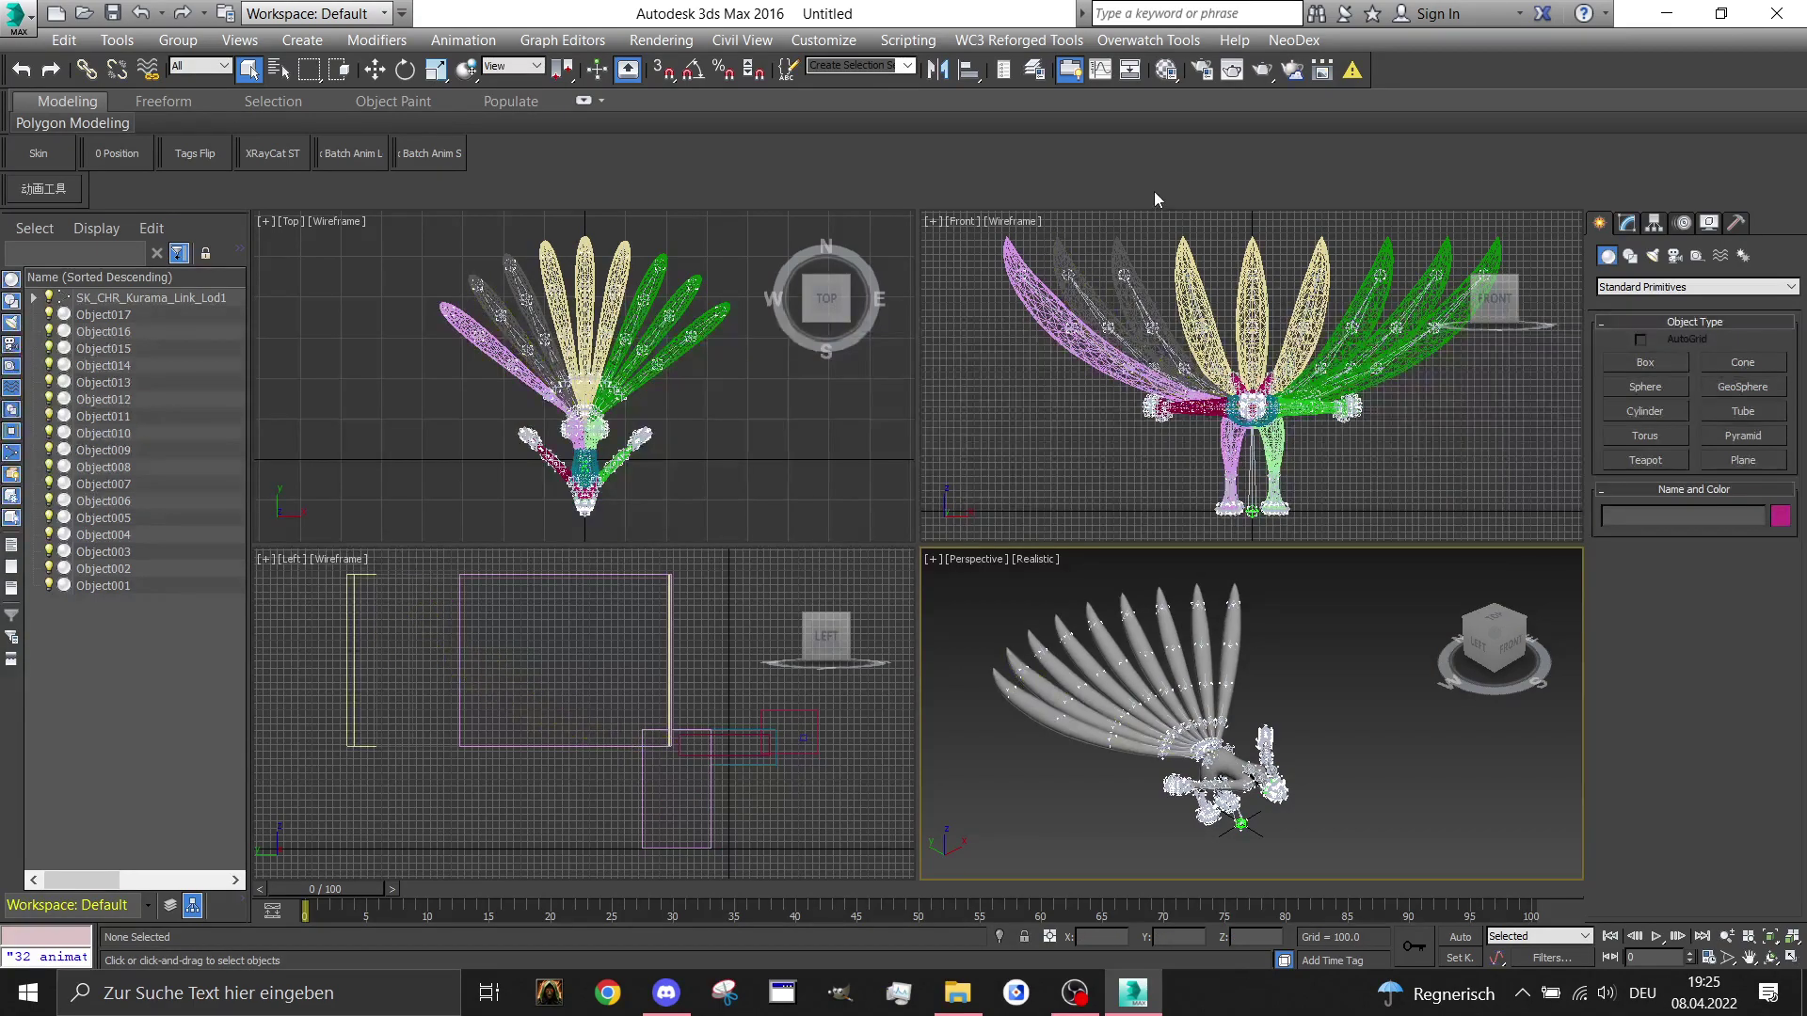
click(1294, 39)
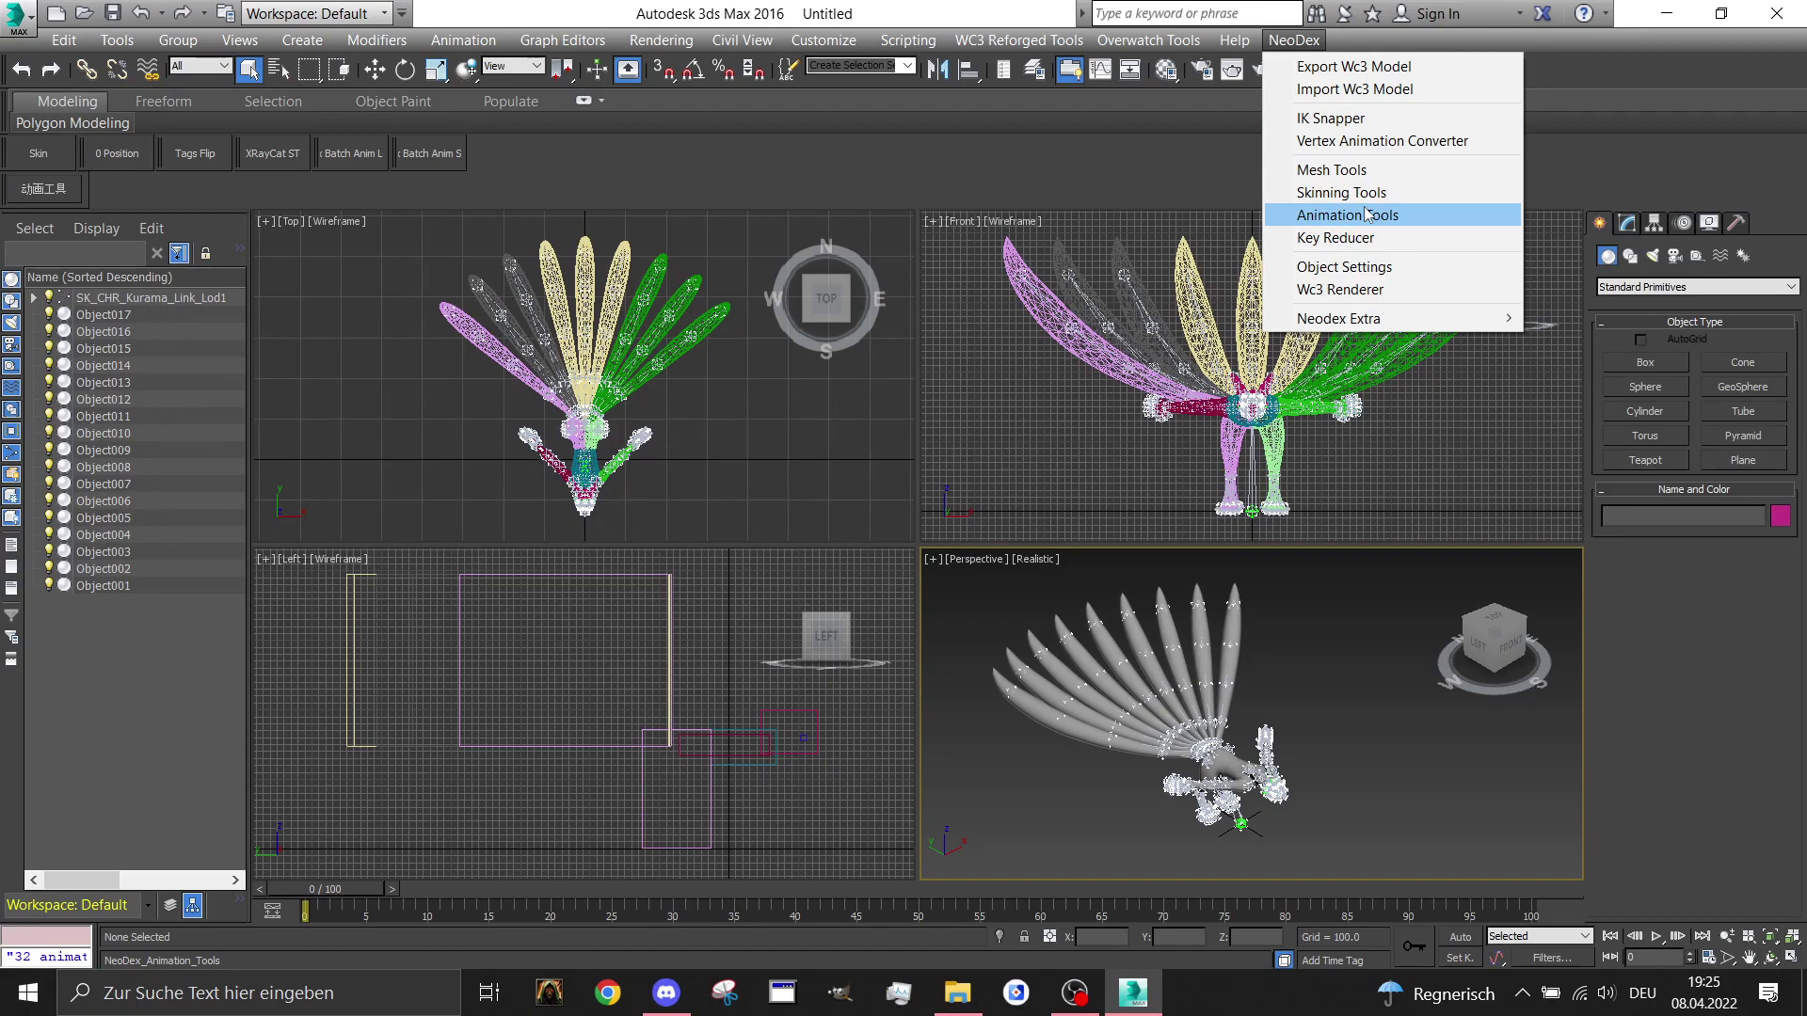
Check the NeoDex 2.7 downloads in Discord's Warcraft 3 Tutorials #3ds-max-plugins channel, then minimize Discord
click(666, 993)
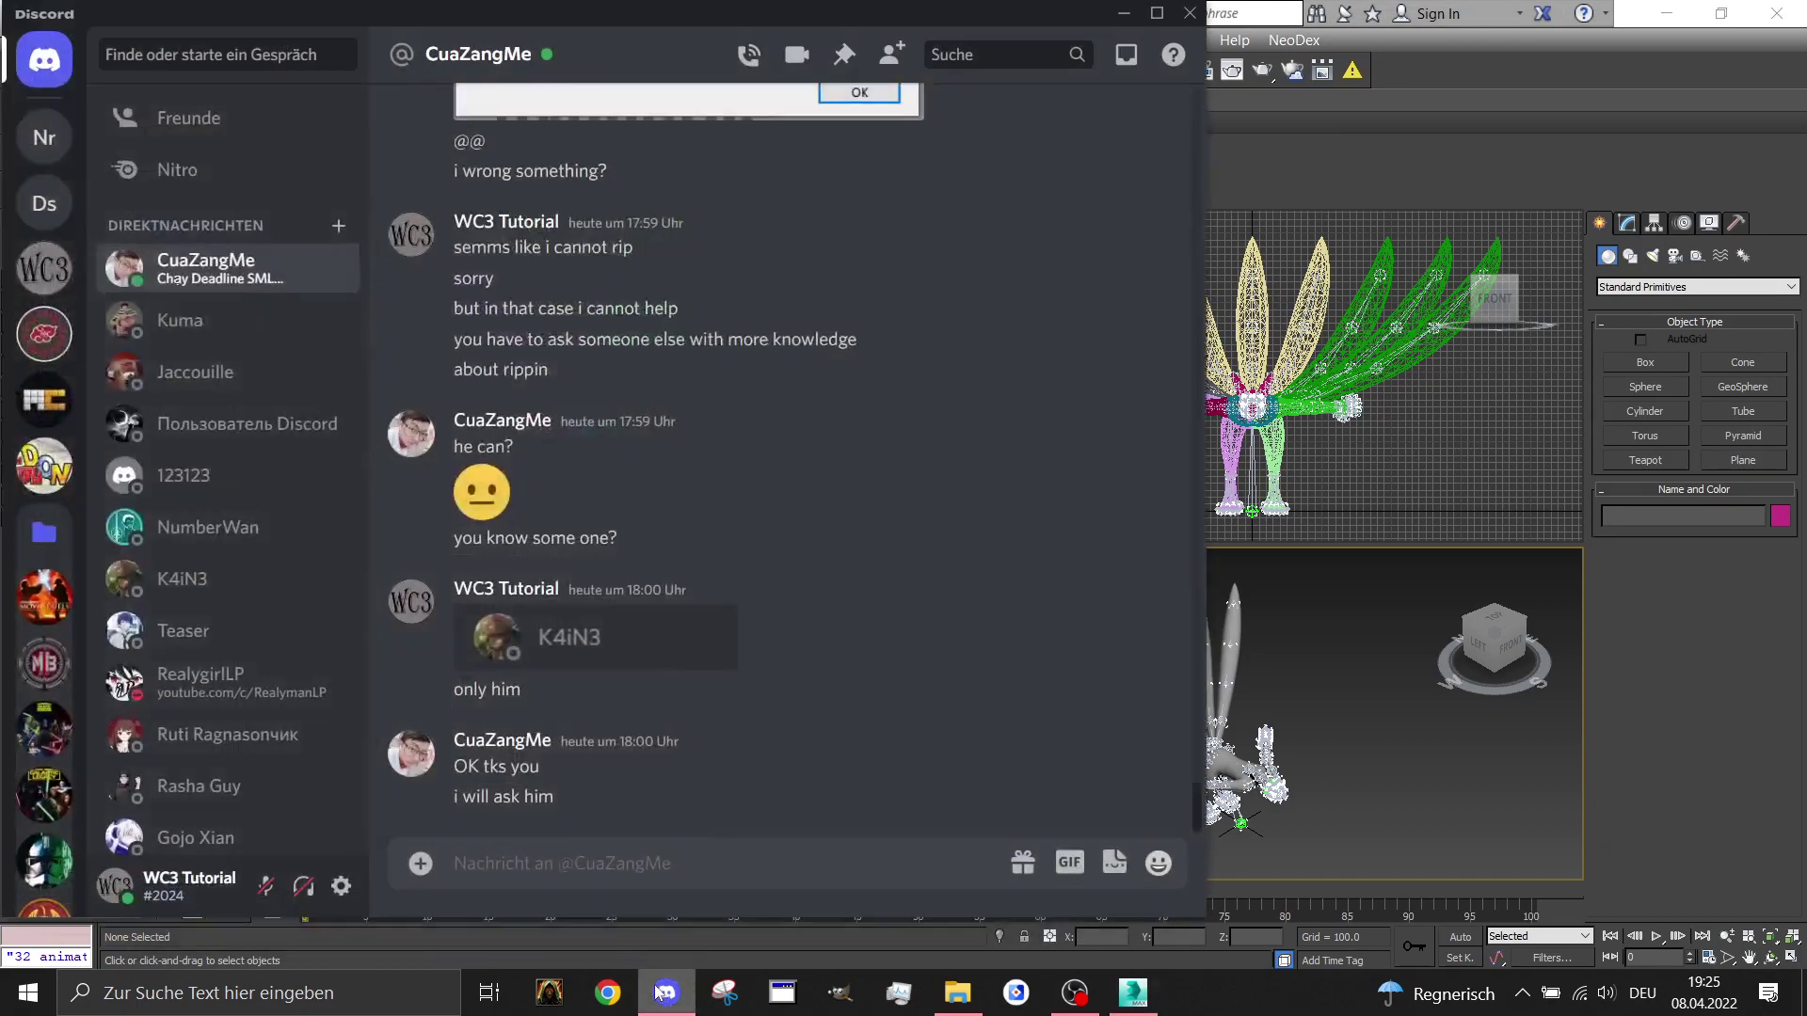
click(44, 269)
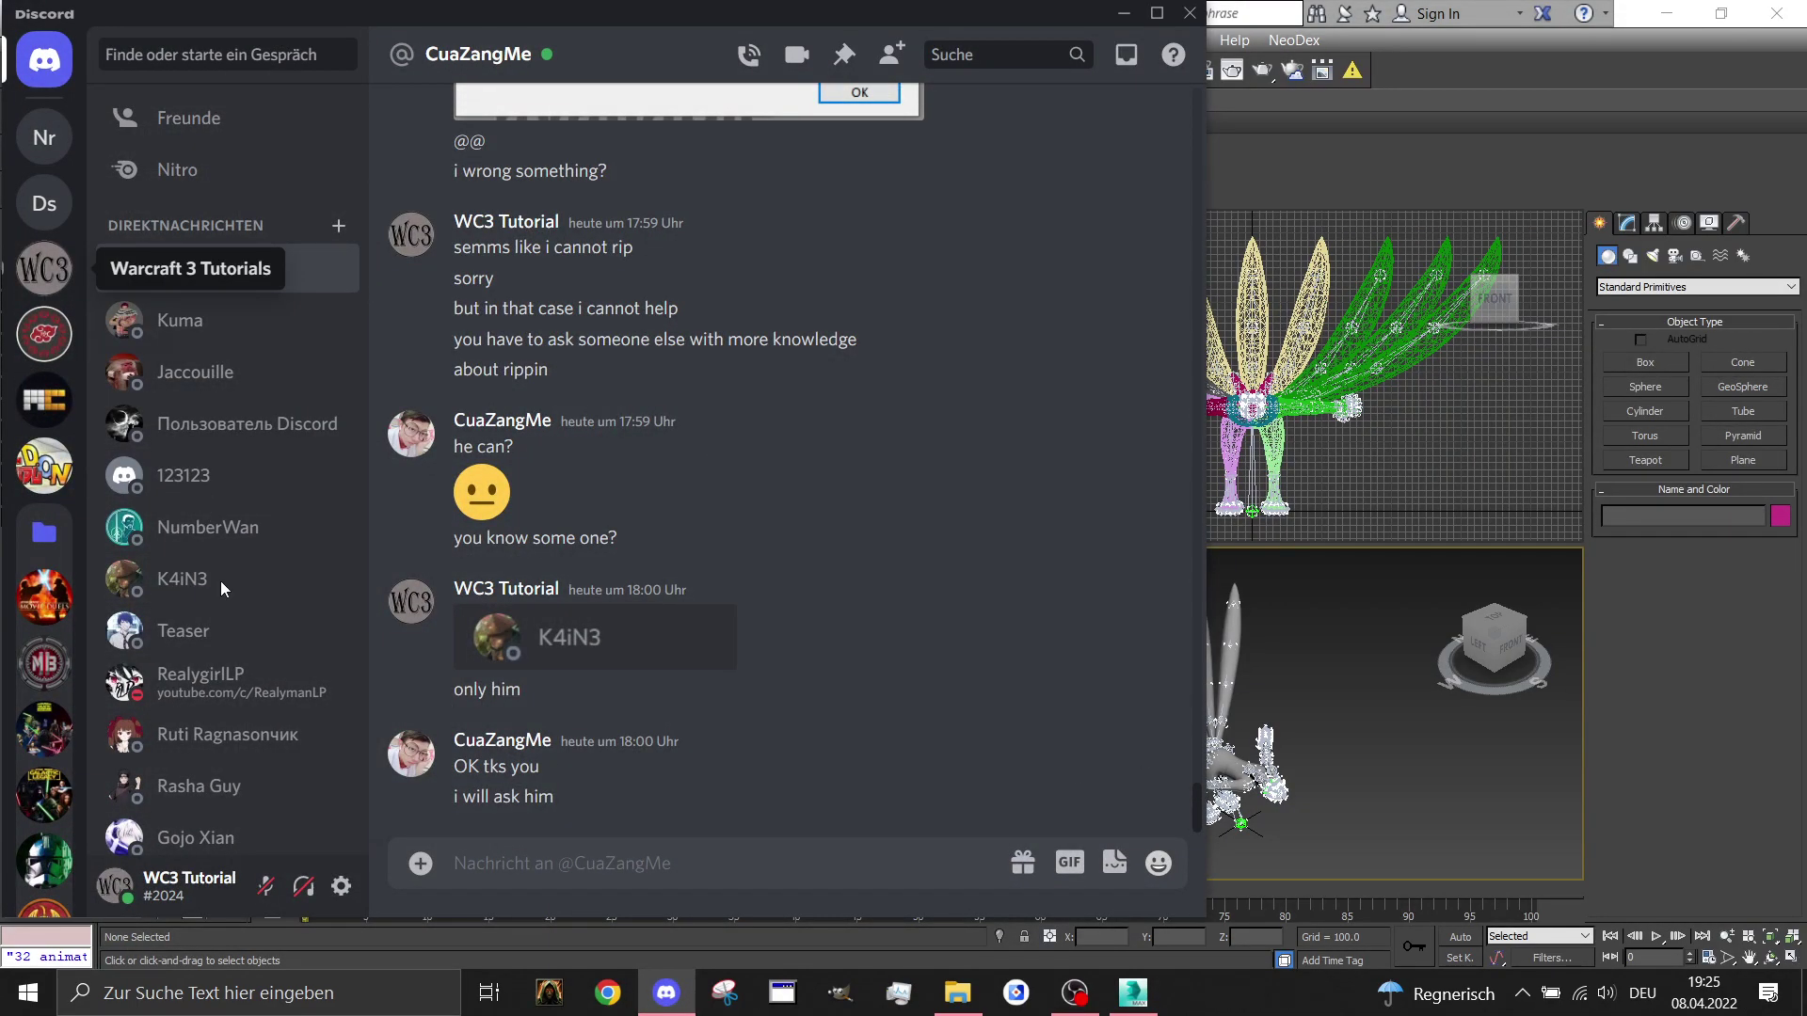
scroll(635, 656, down, 1)
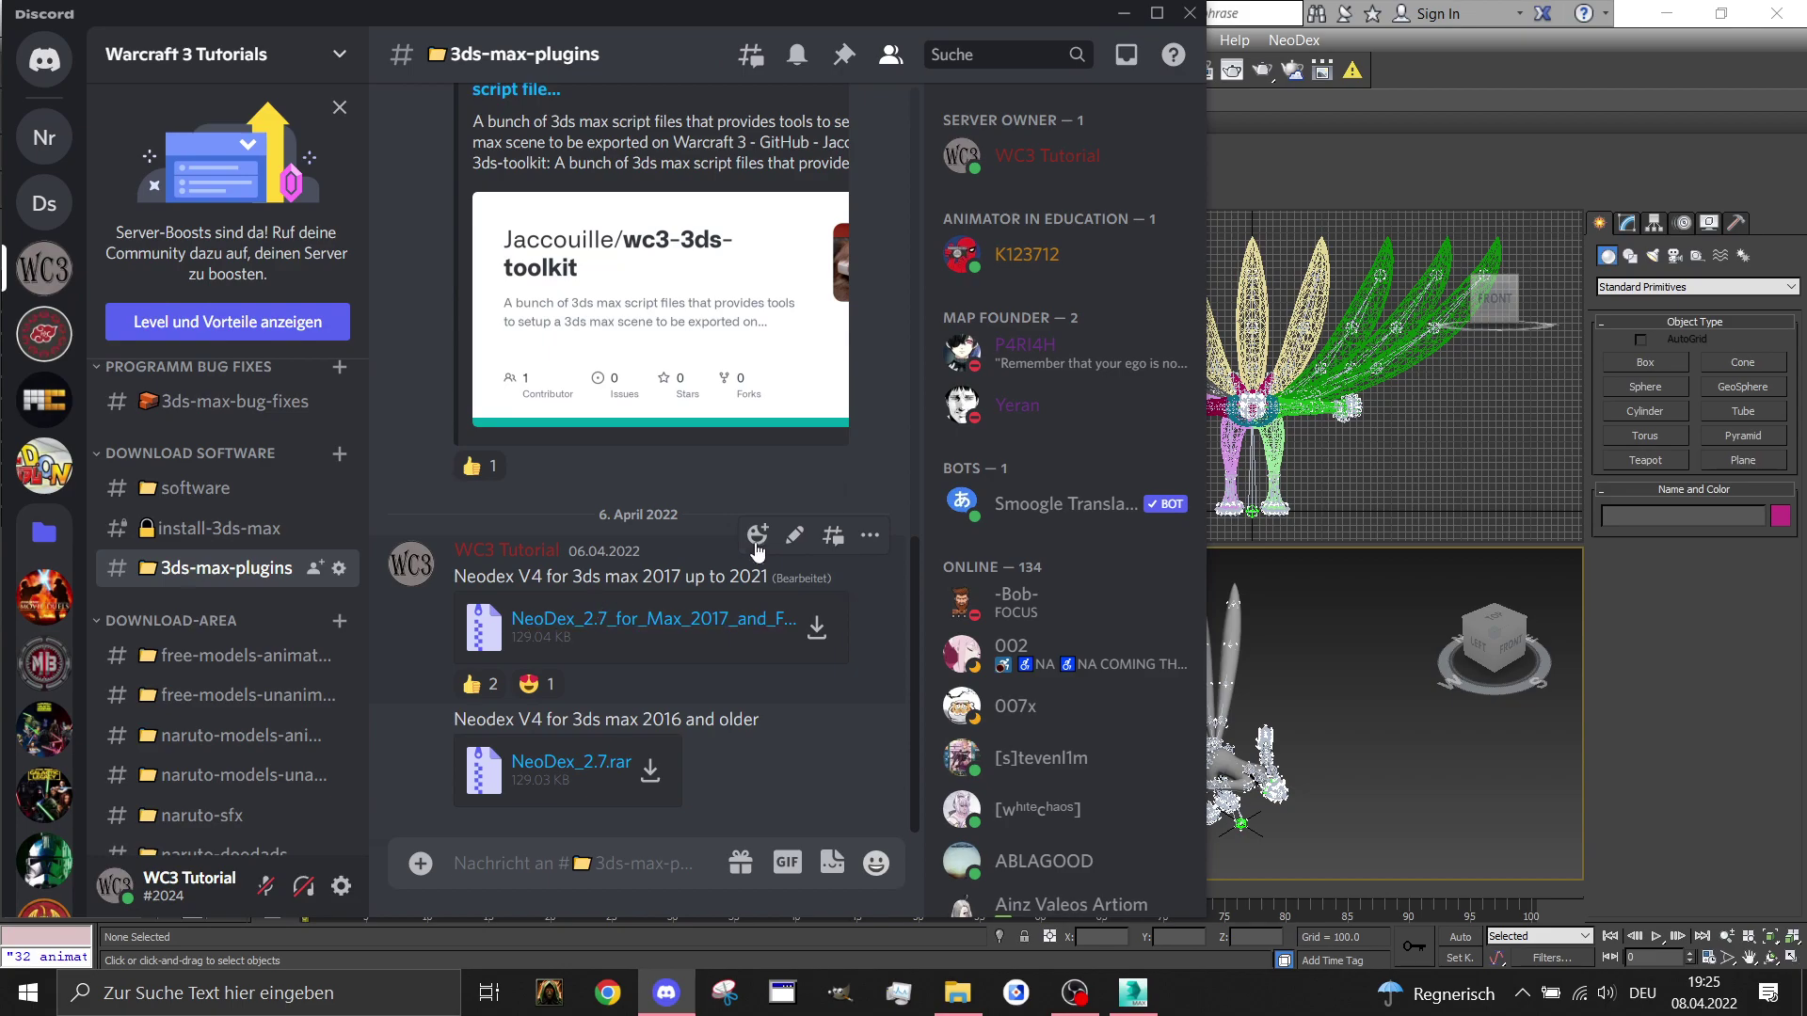
click(1123, 13)
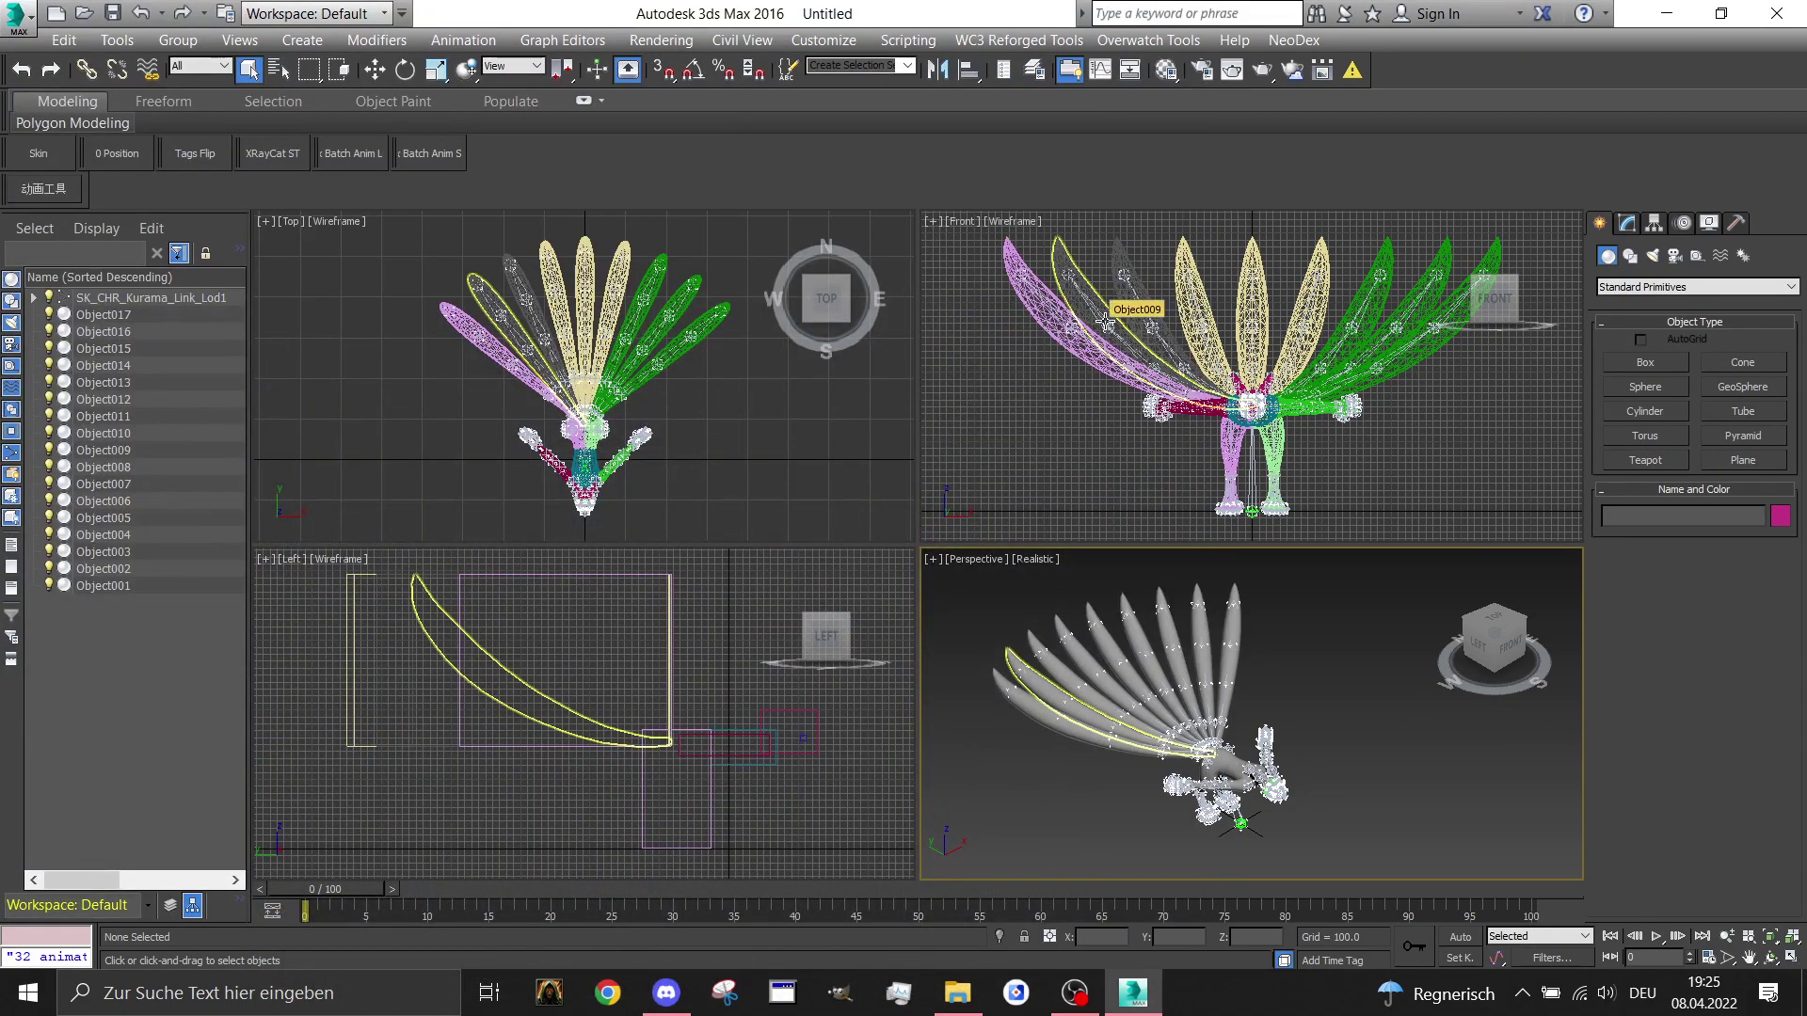
Open NeoDex Animation Tools and scroll down to the NoteKeys section
alt+middle_drag(1164, 704, 1195, 696)
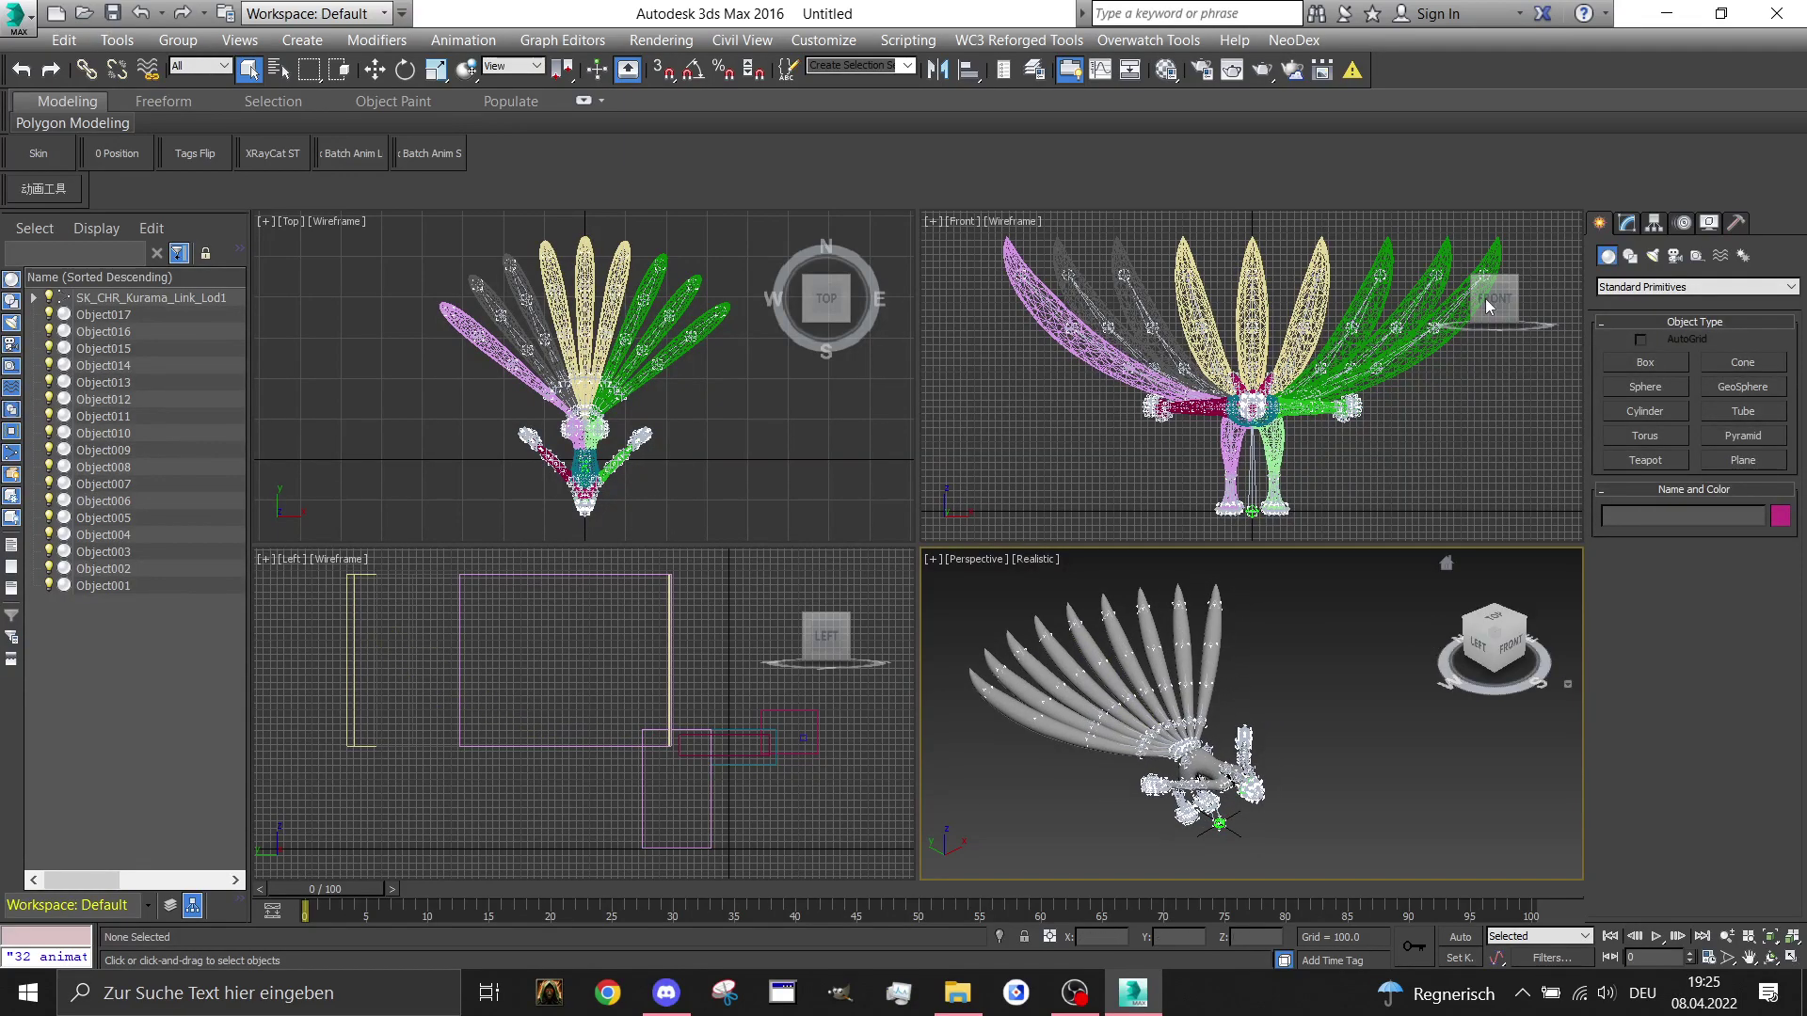
click(1294, 39)
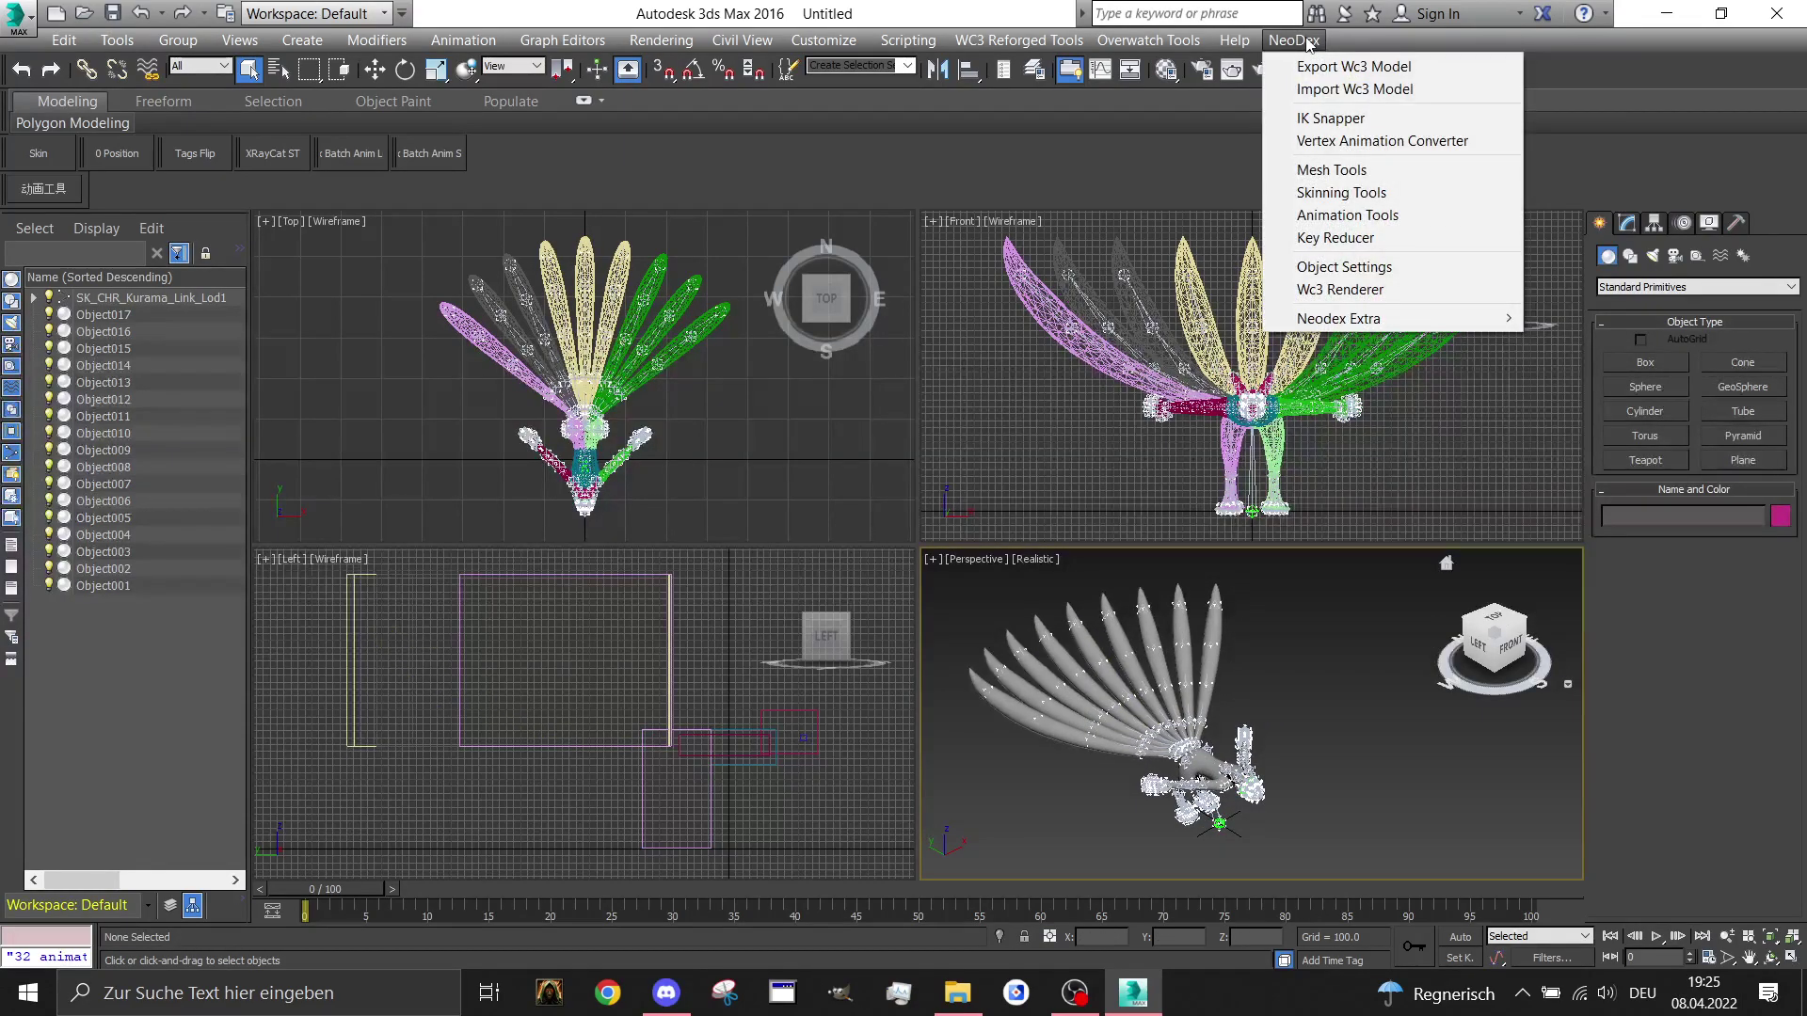
click(1358, 220)
scroll(954, 476, down, 3)
scroll(954, 468, down, 5)
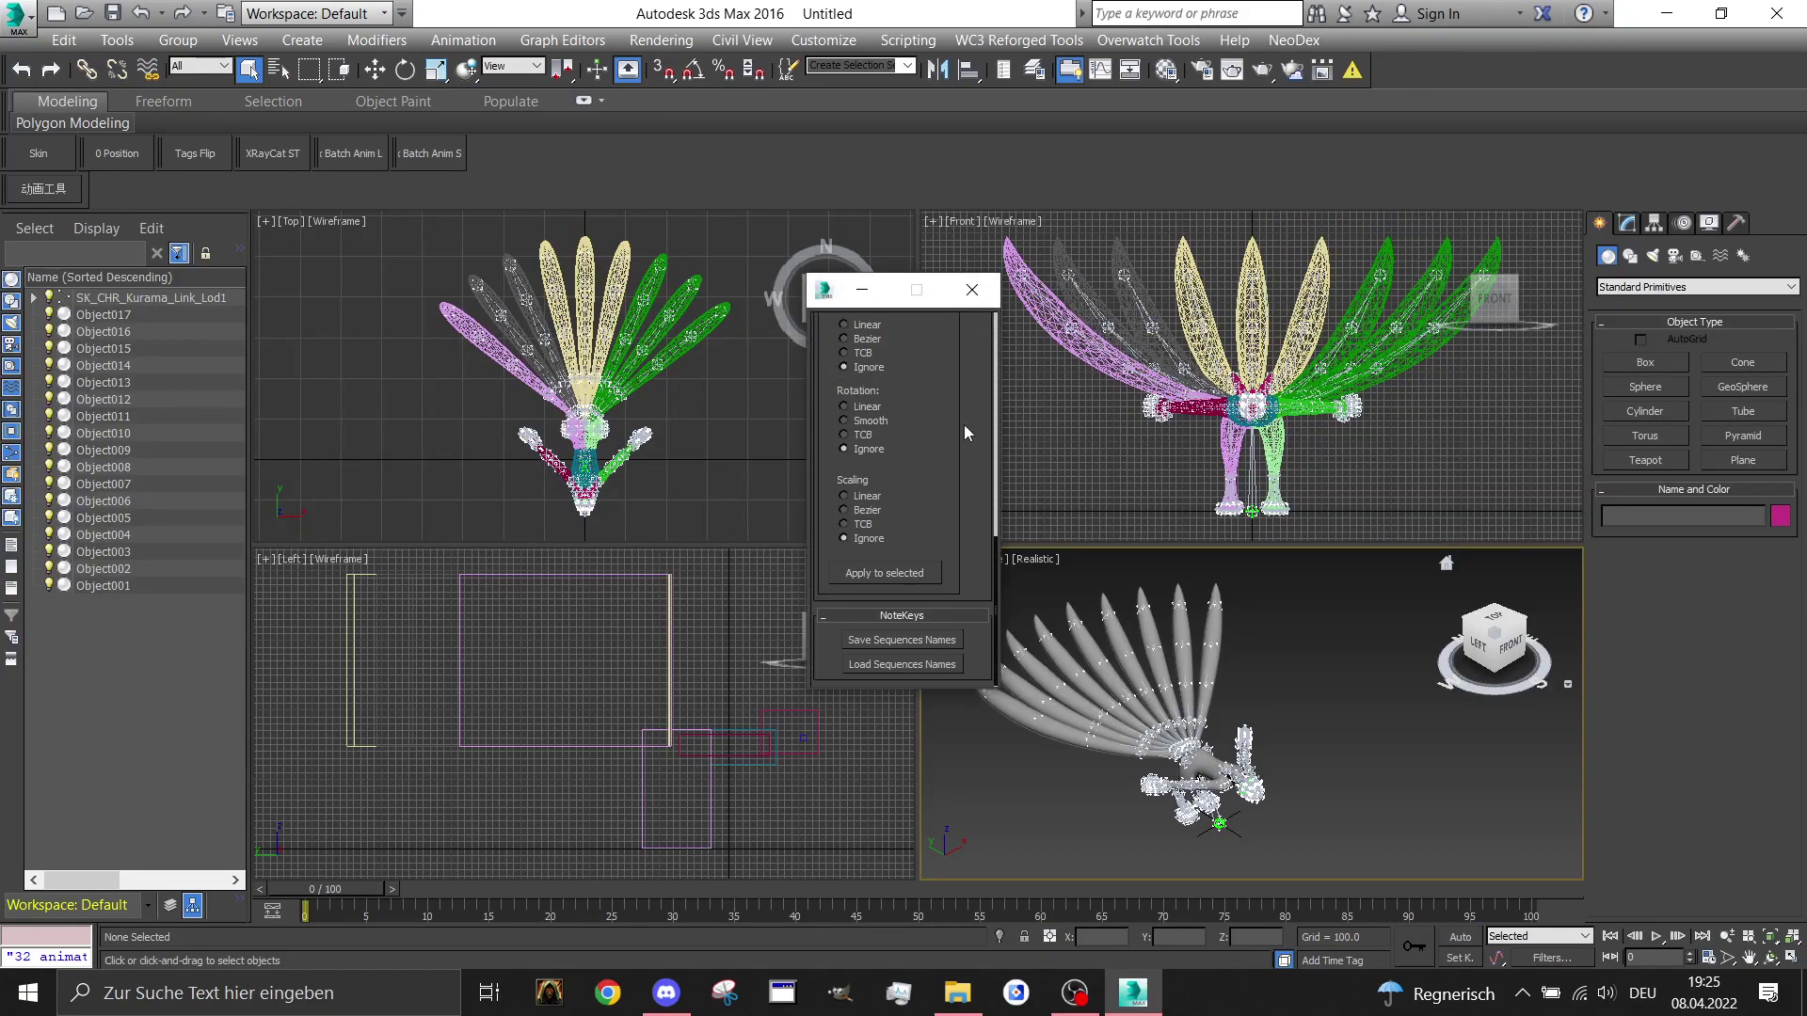
Save the 32 sequence names as Animation.txt in Kurama_Link and close the floater
click(938, 640)
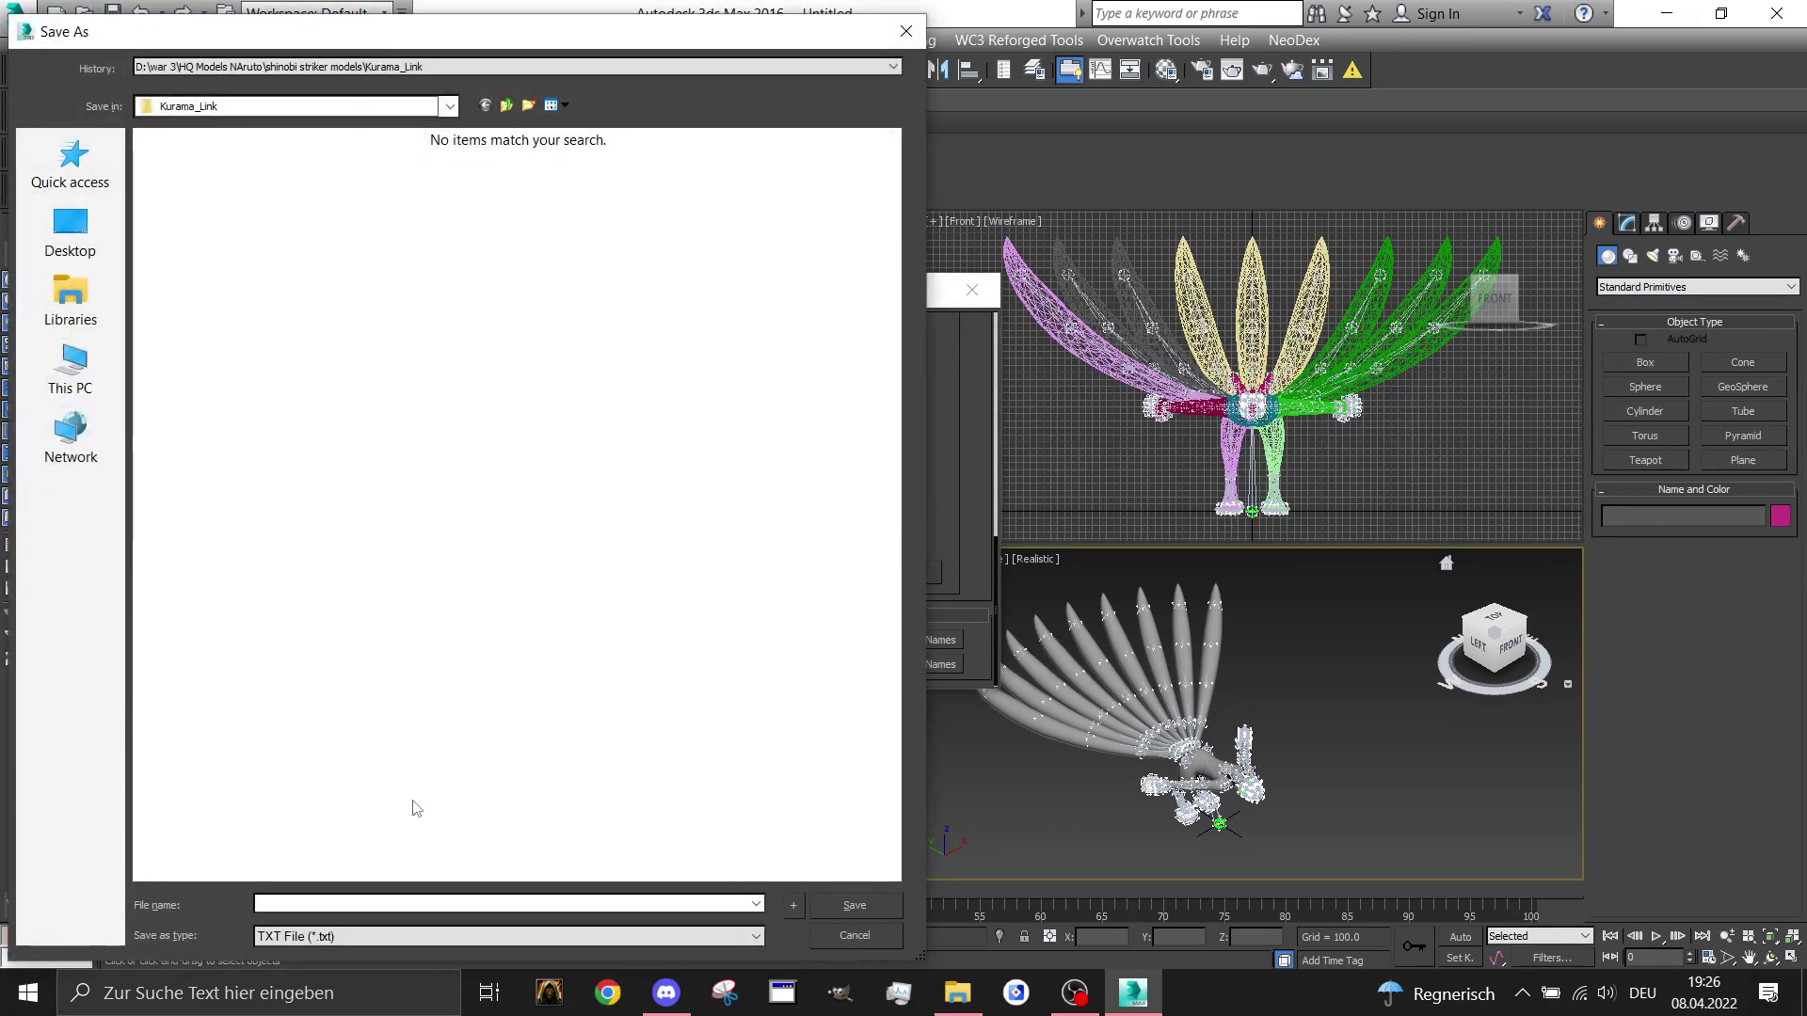
click(434, 904)
text(Animation)
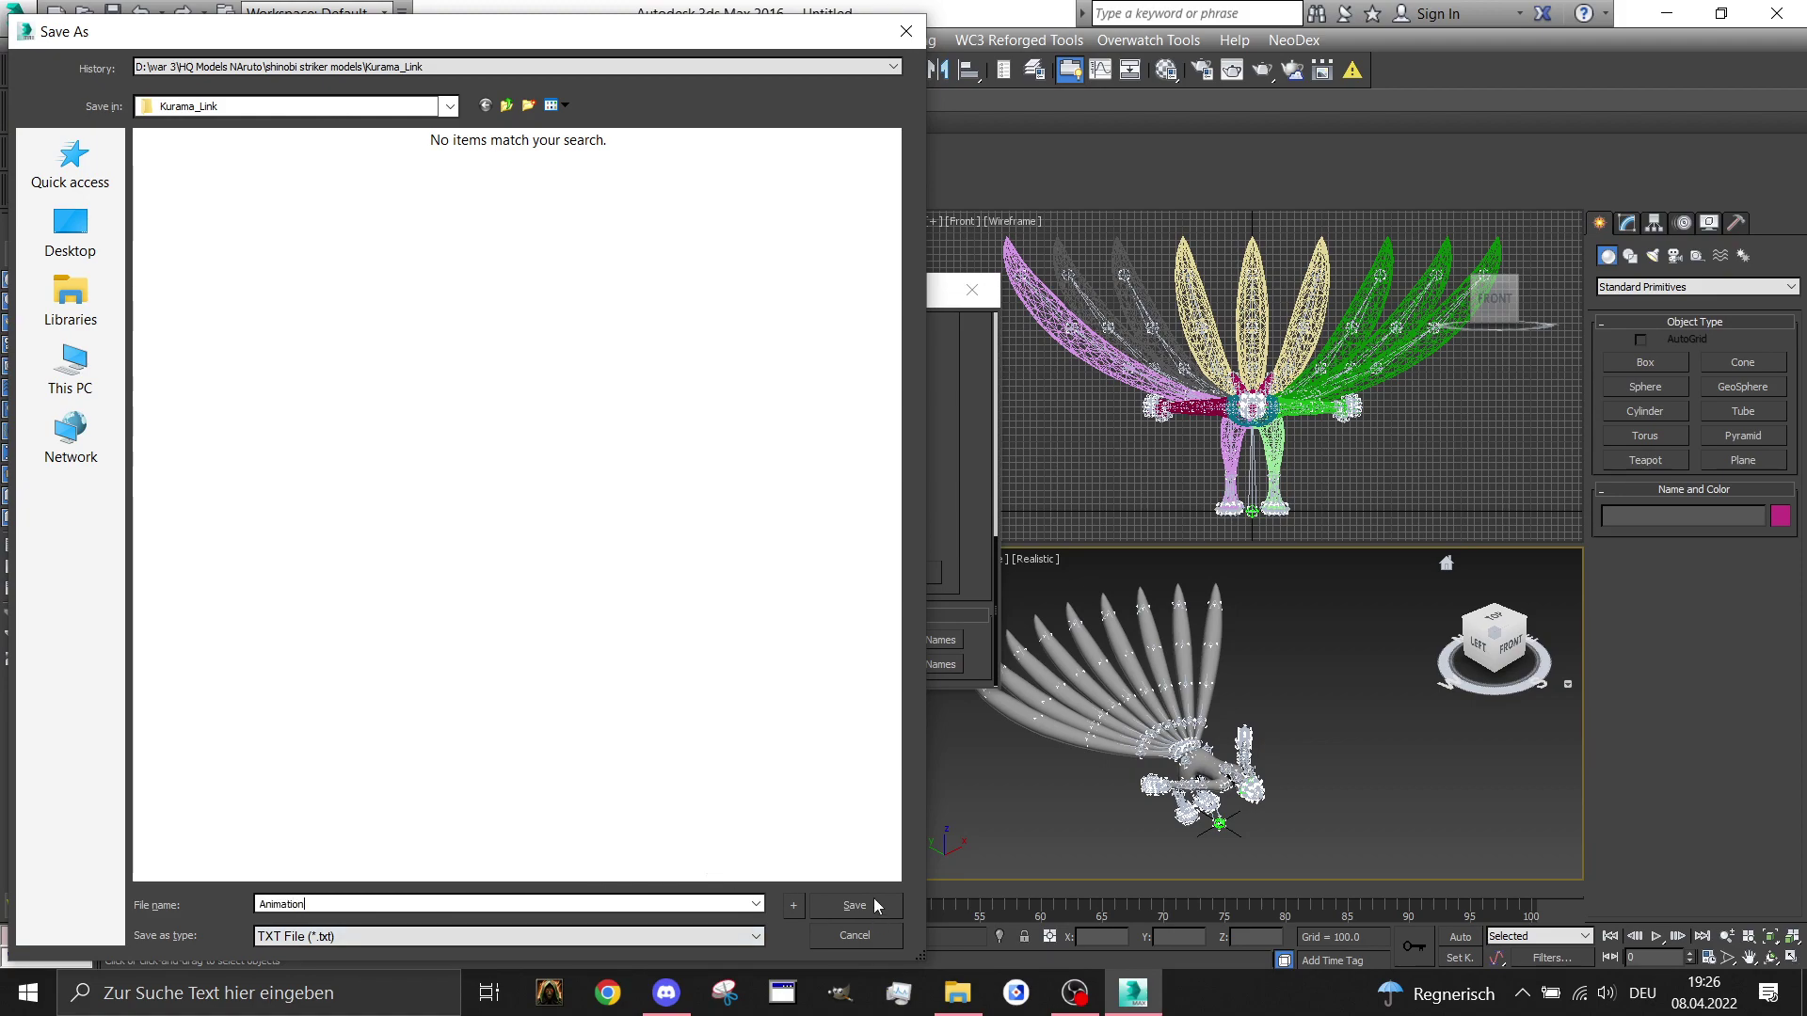
click(874, 898)
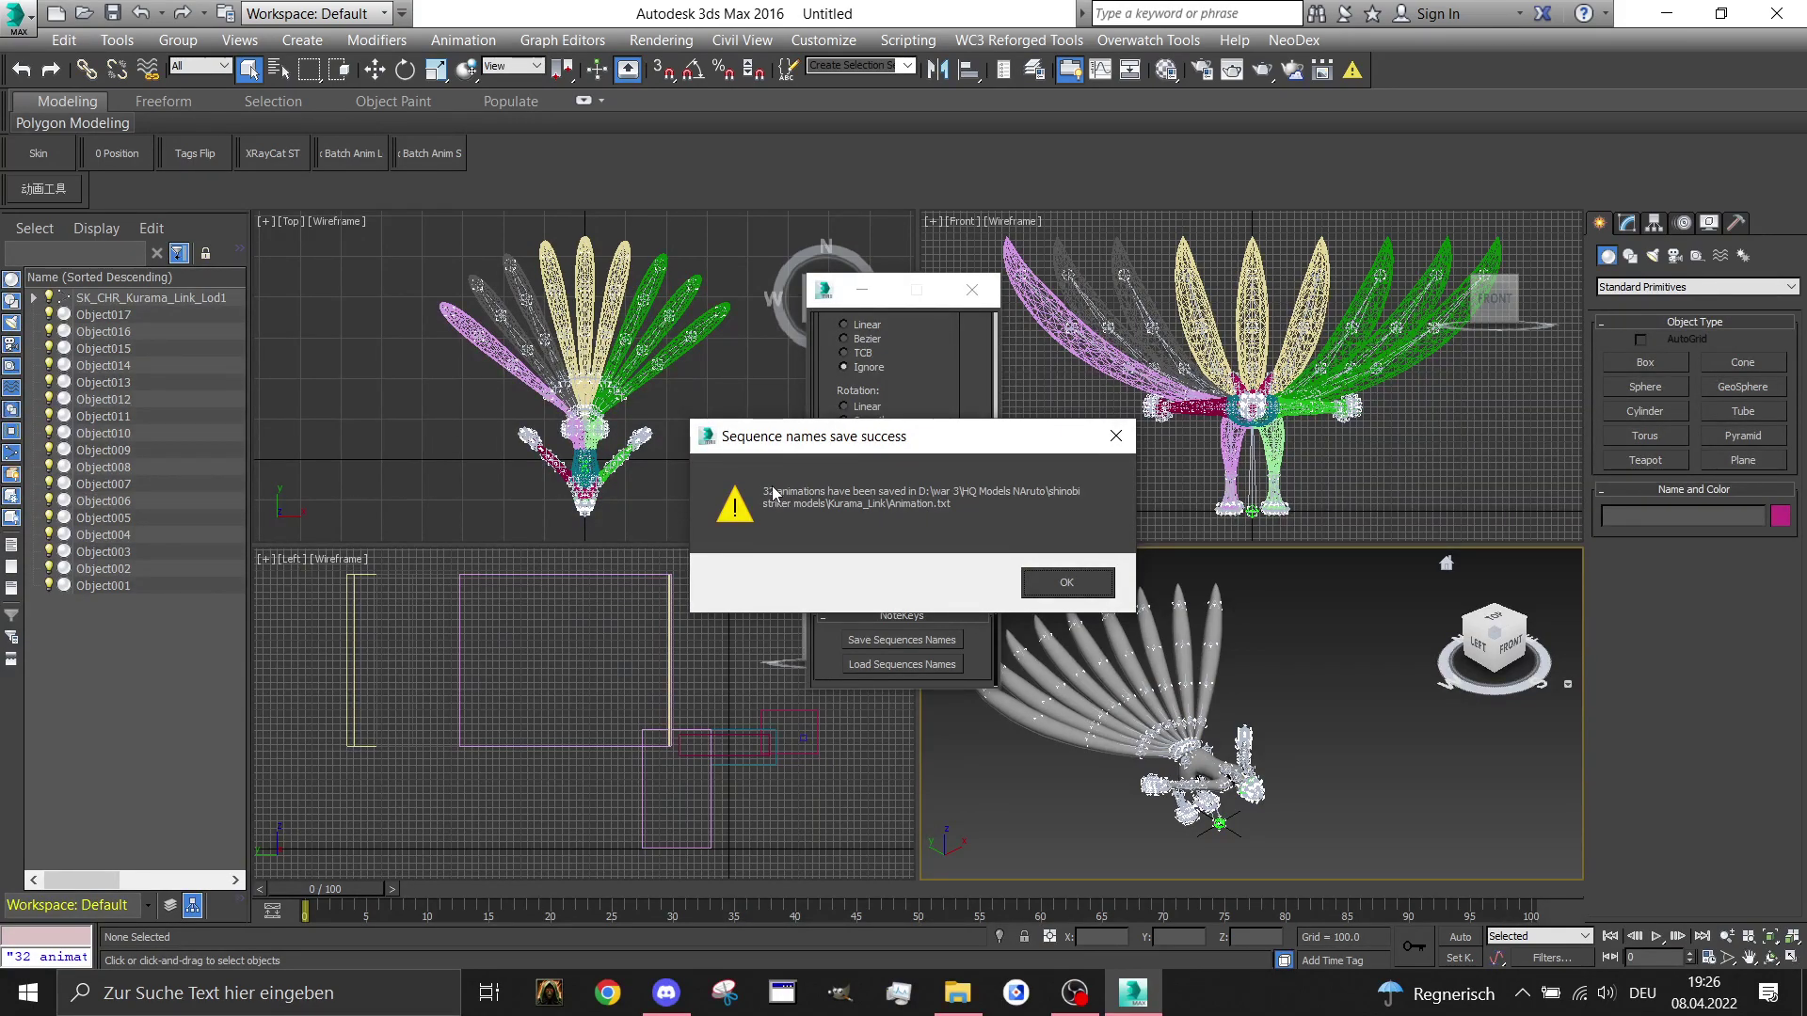
click(1098, 580)
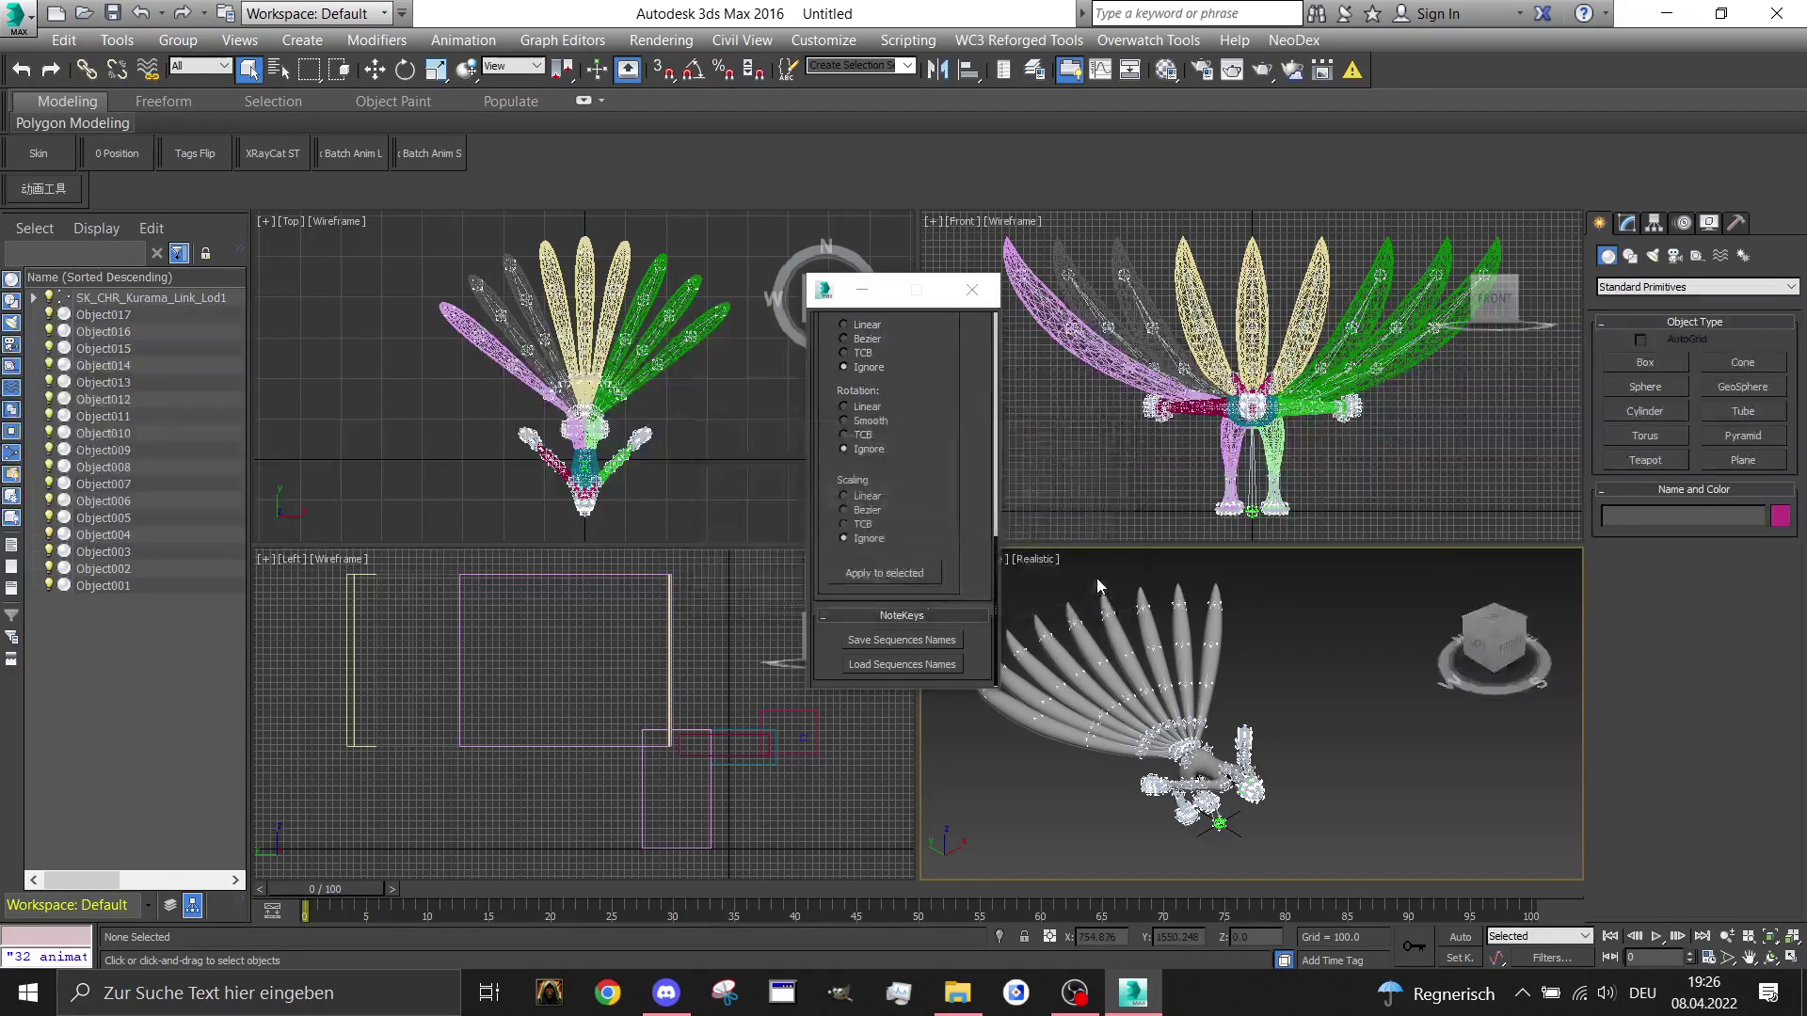
click(970, 291)
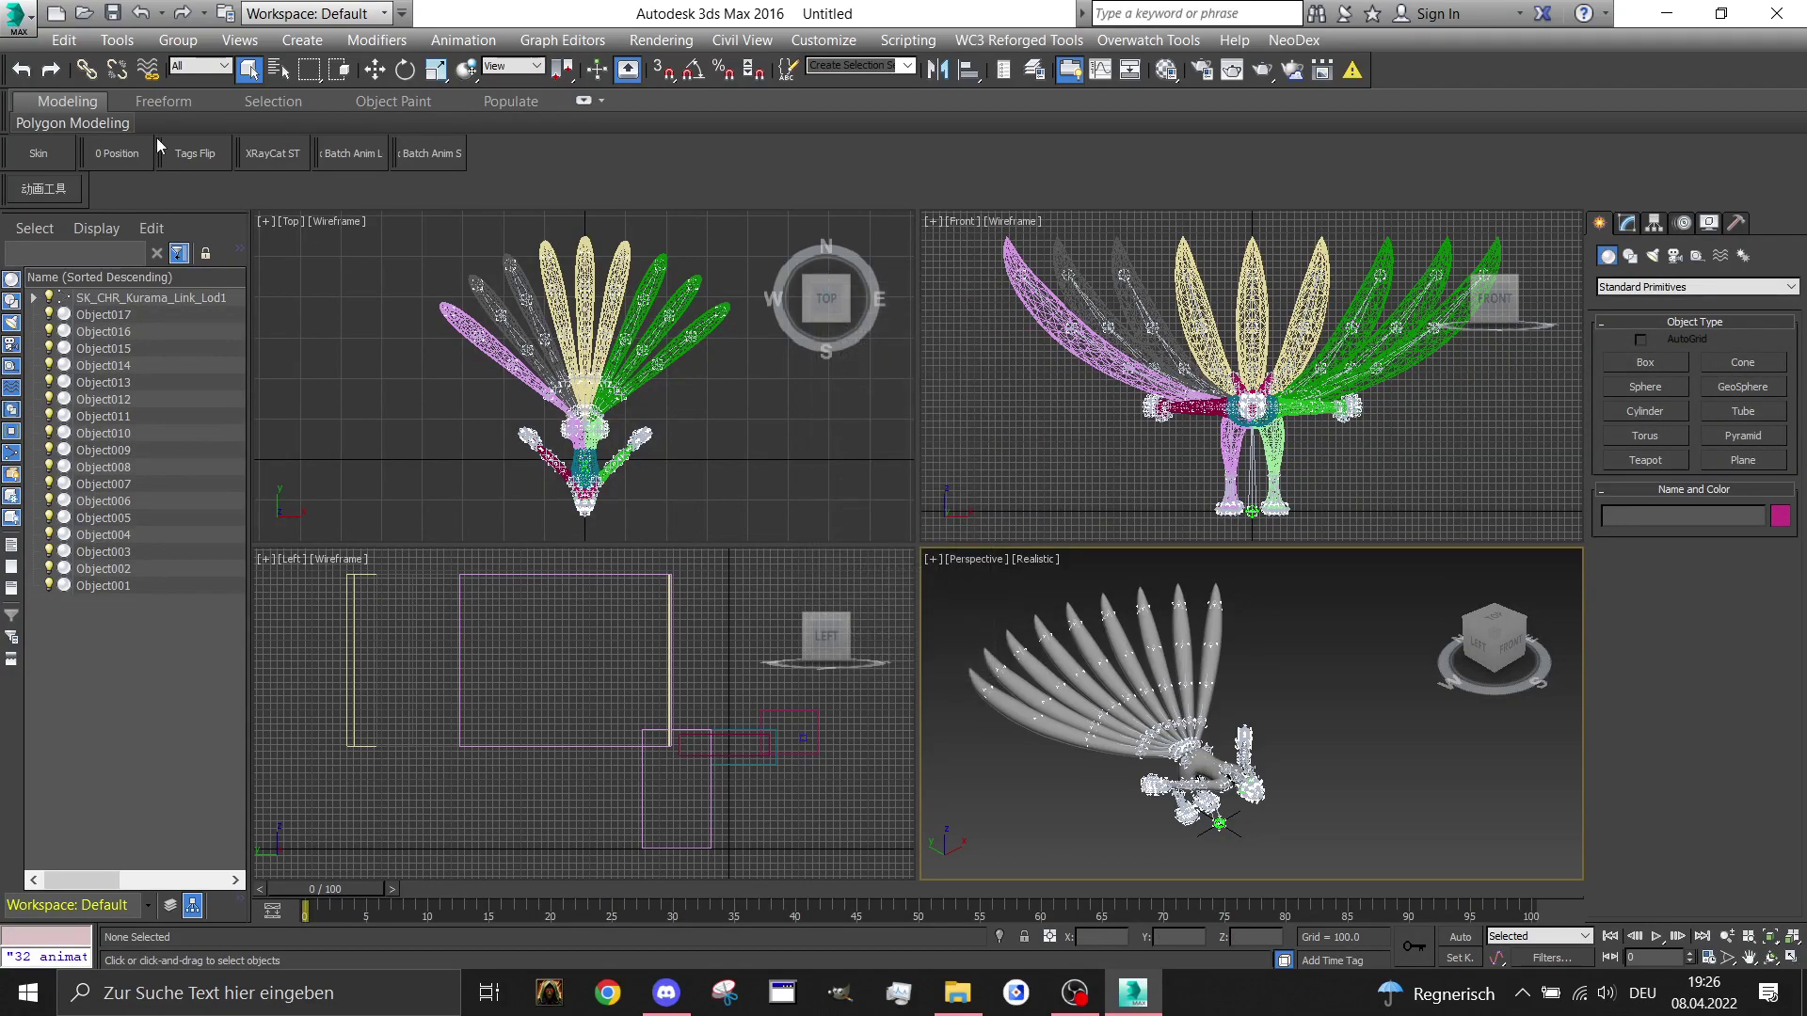
Start exporting the scene over test.FBX in Downloads, confirming the replacement
click(22, 19)
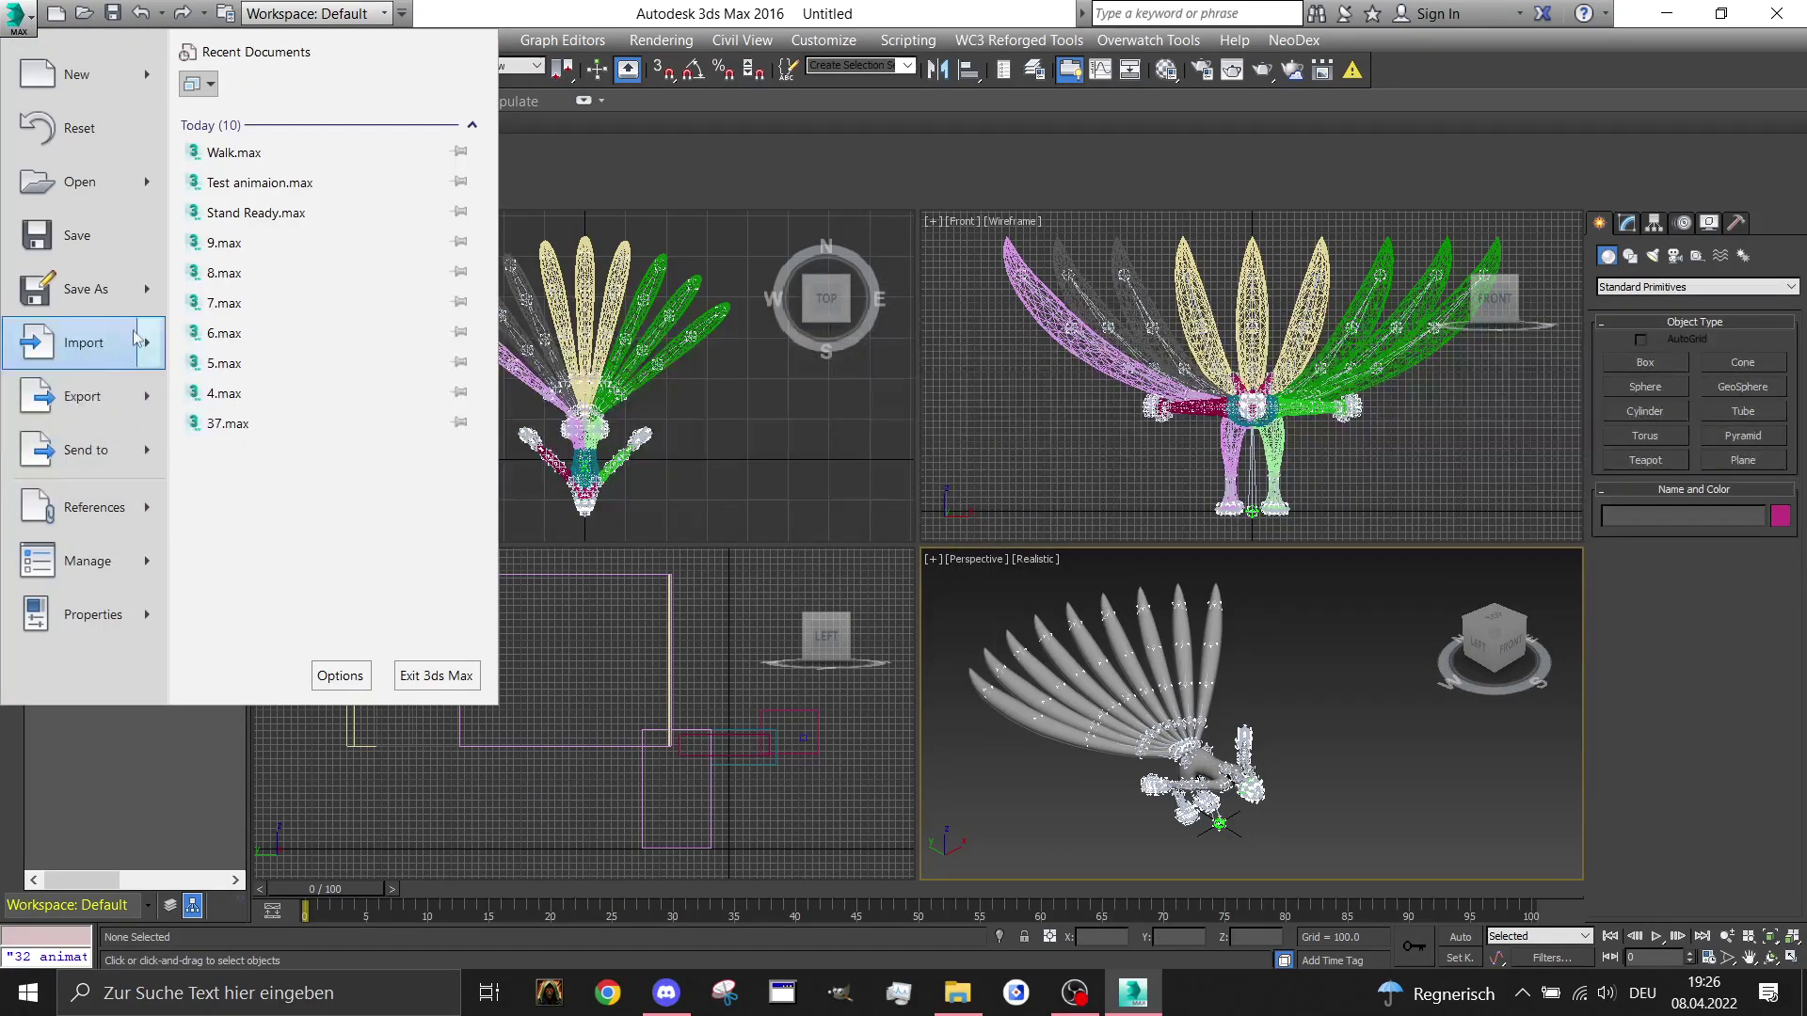
click(102, 394)
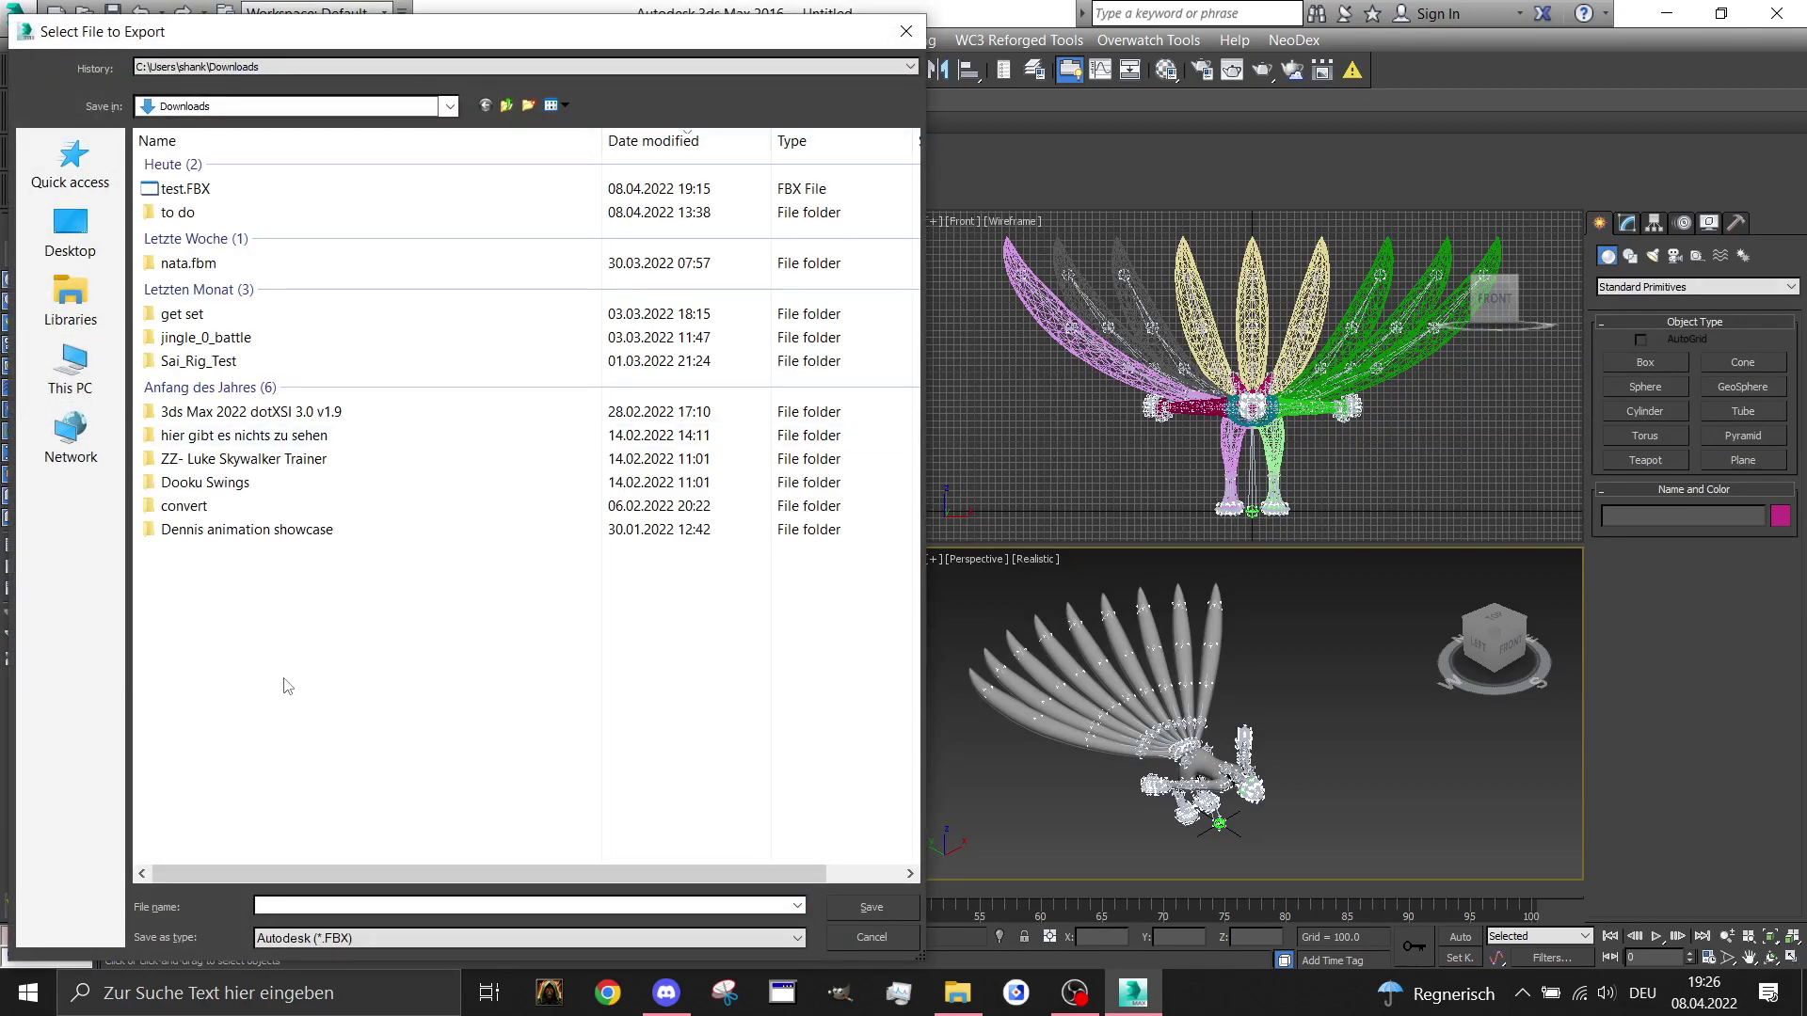
double_click(224, 194)
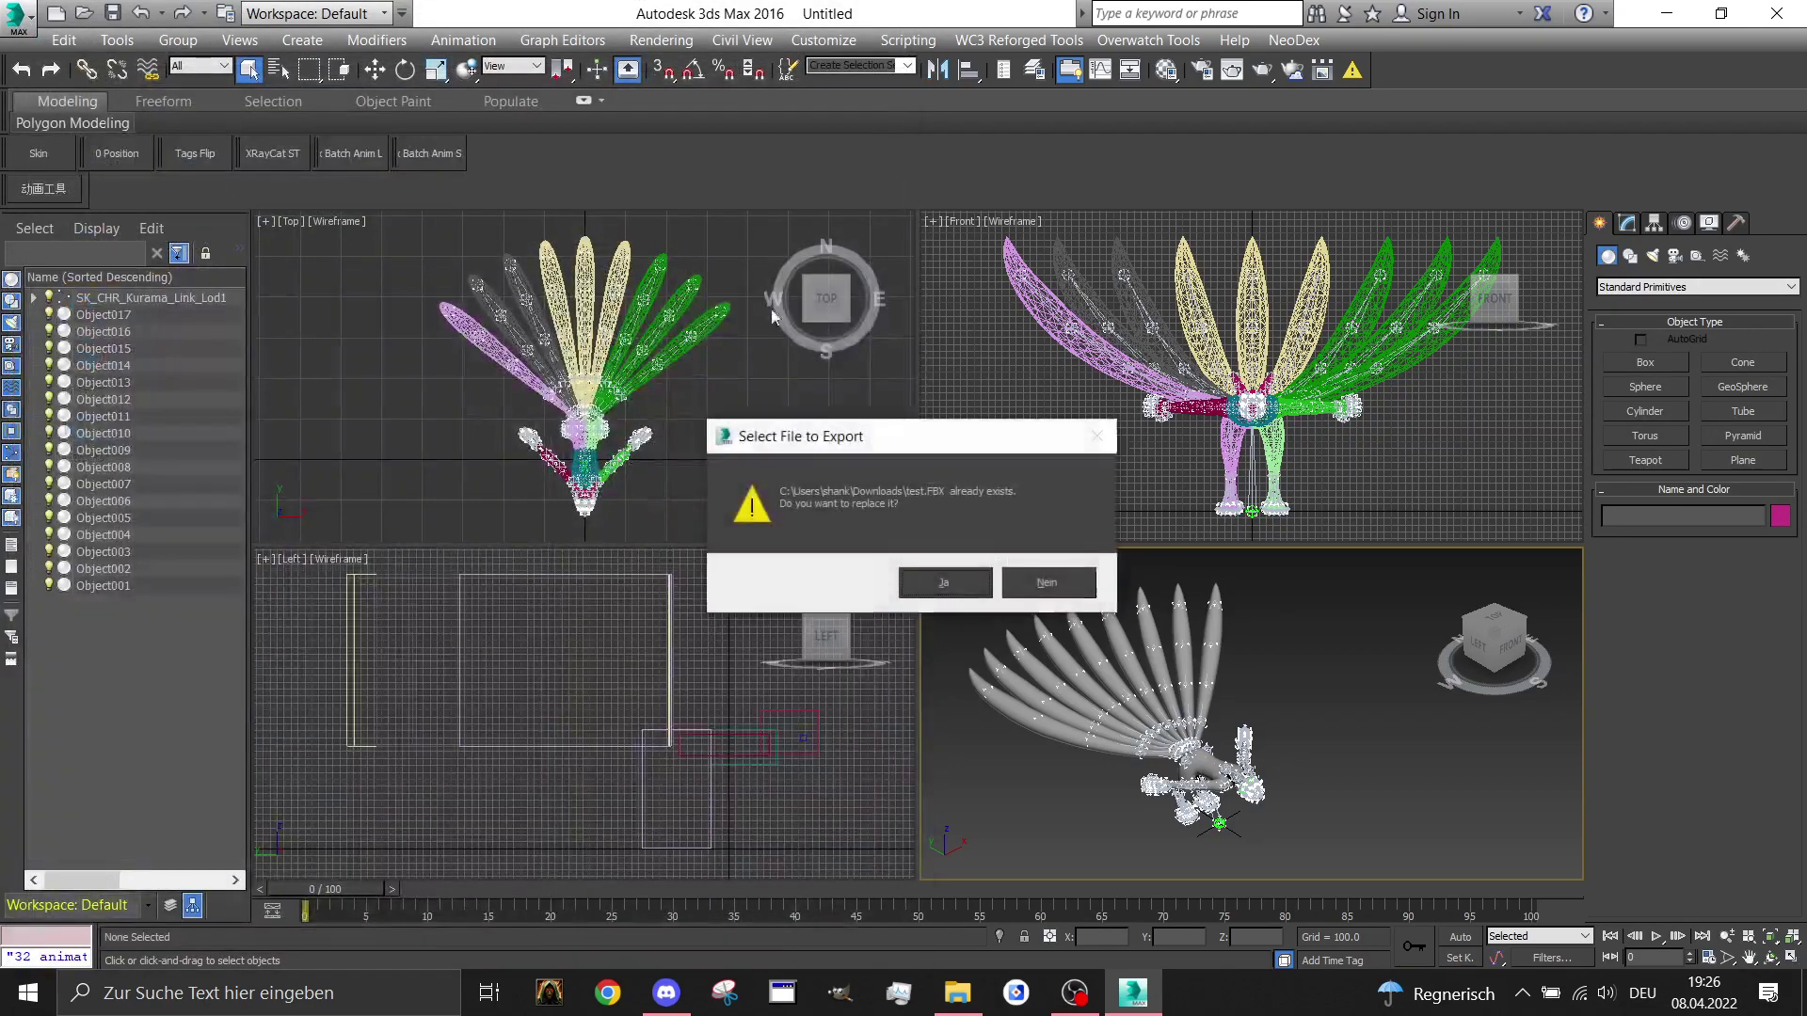
click(960, 583)
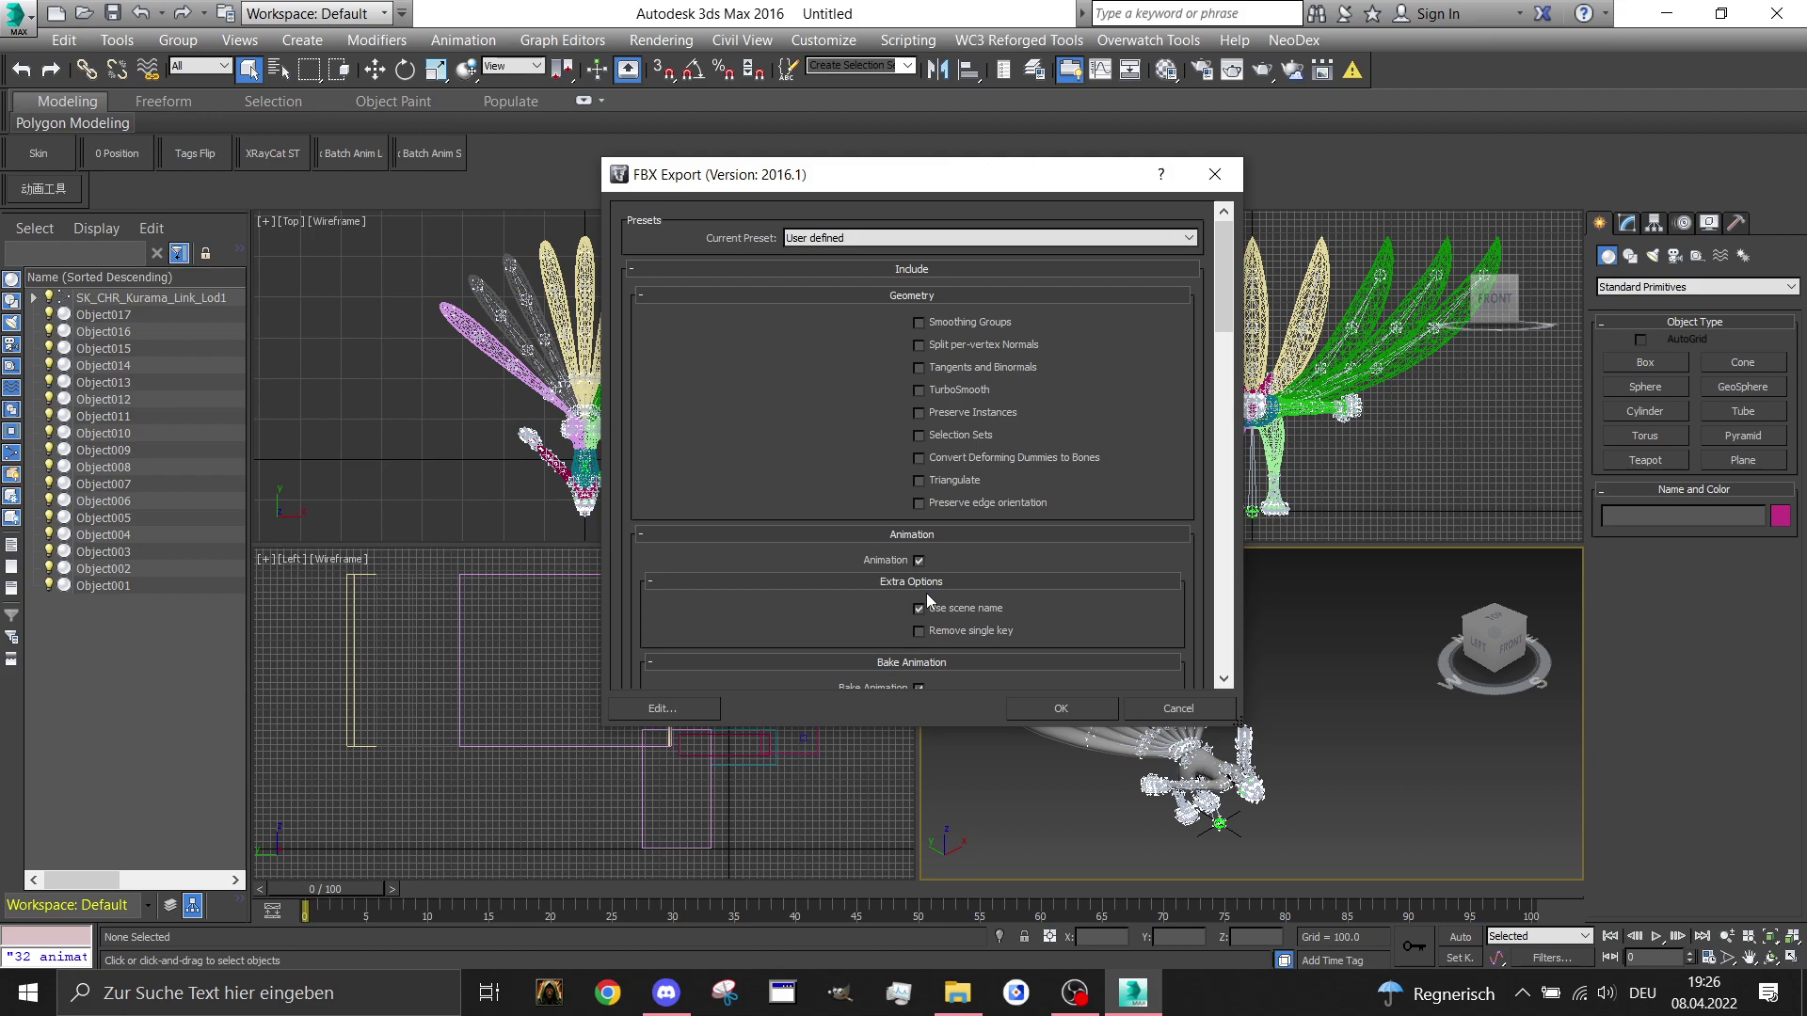
Review the Curve Filters and Key Reducer options, then close FBX Export without exporting
scroll(772, 352, down, 4)
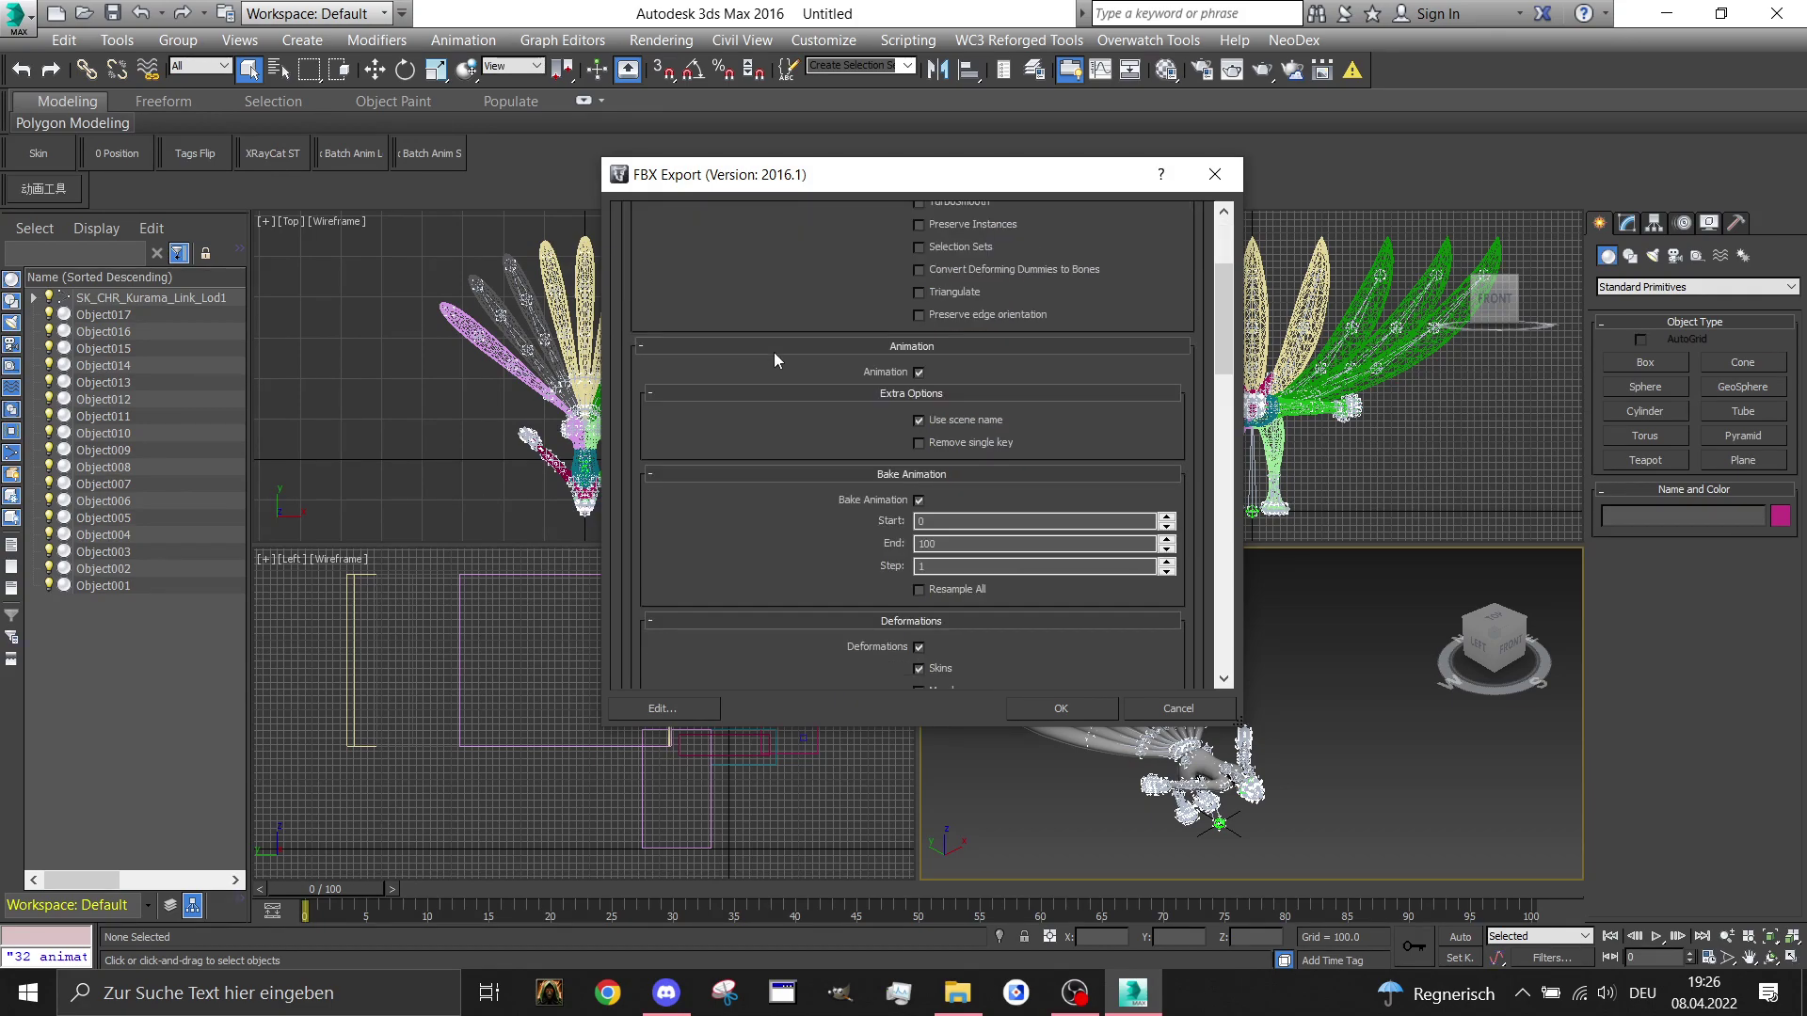
scroll(810, 420, down, 4)
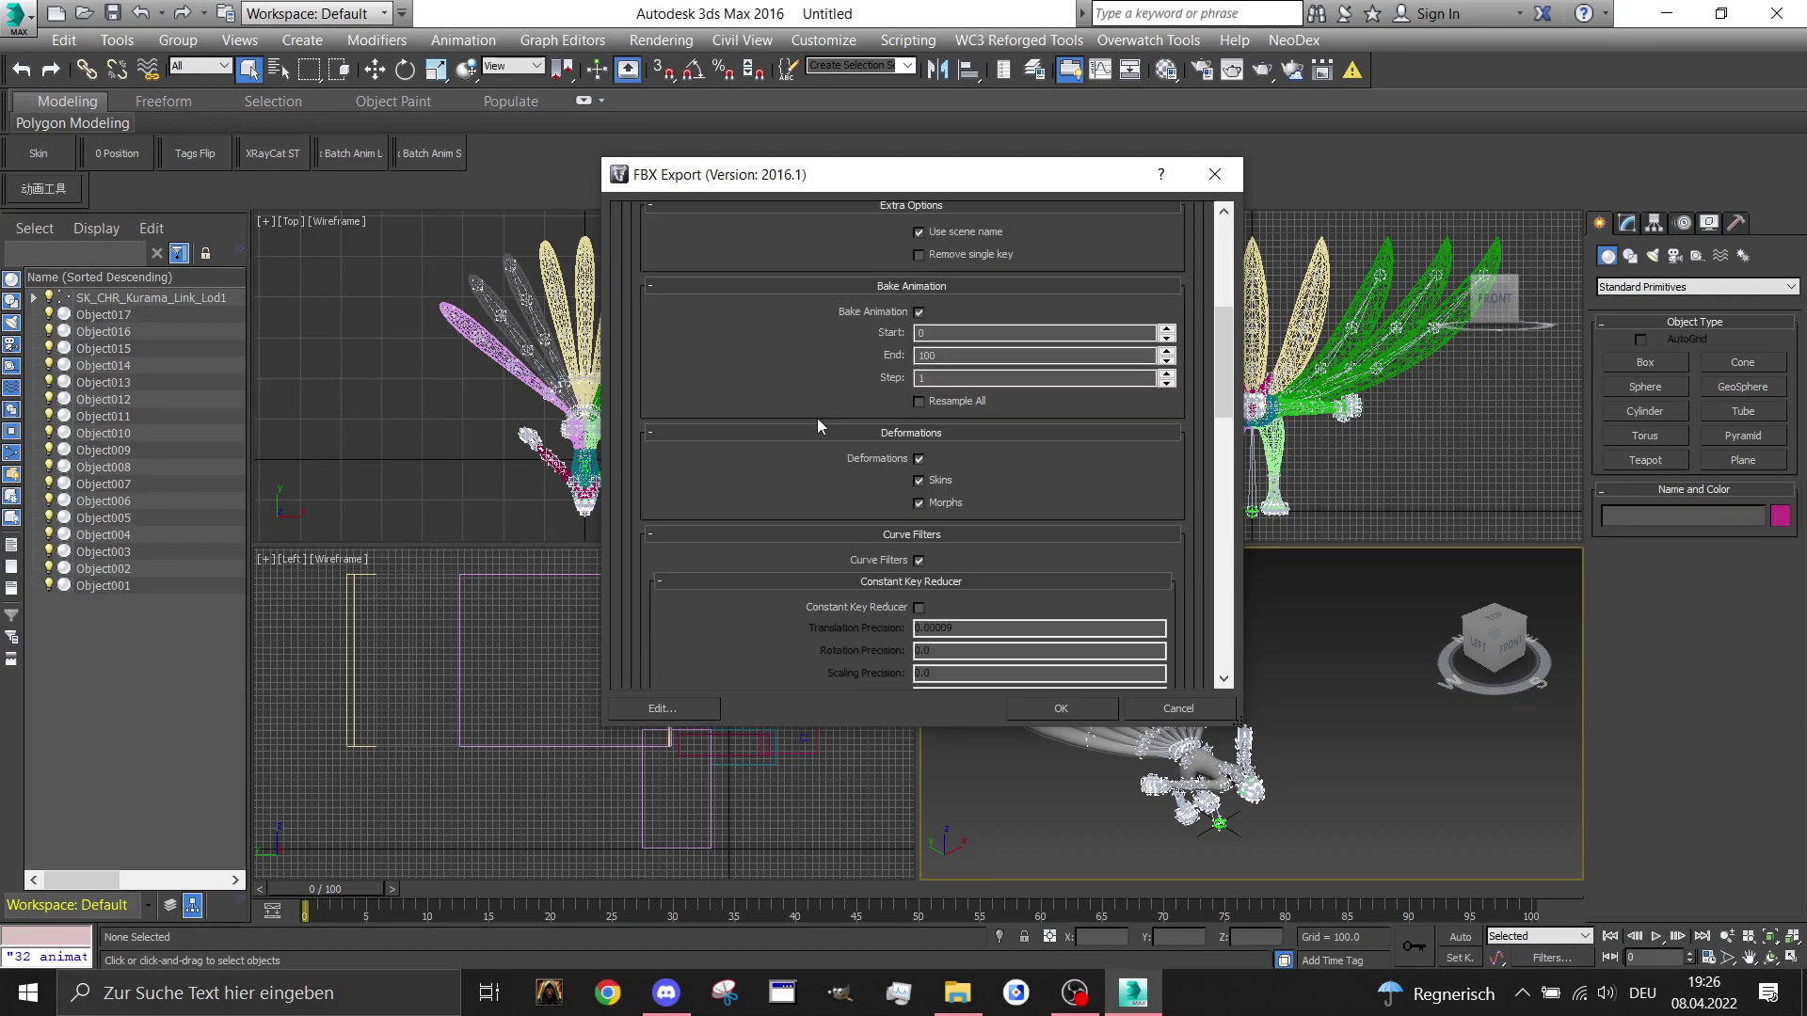
scroll(817, 418, down, 2)
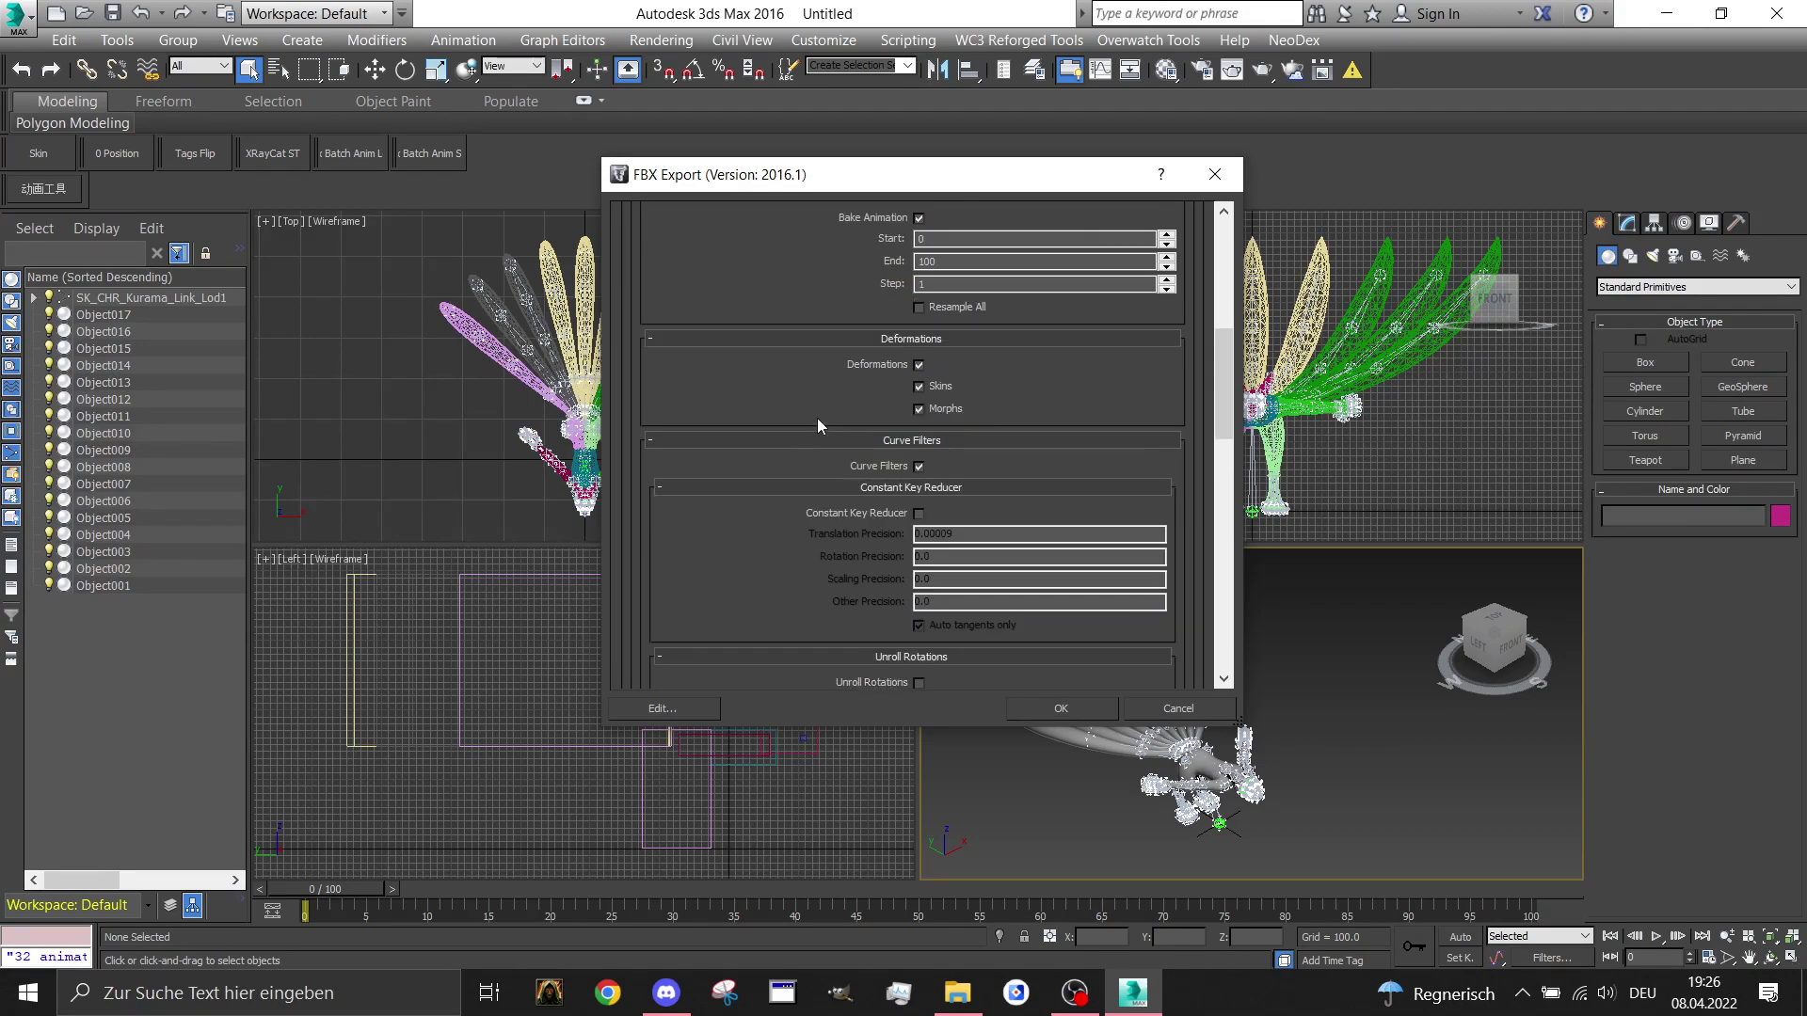
scroll(817, 418, up, 2)
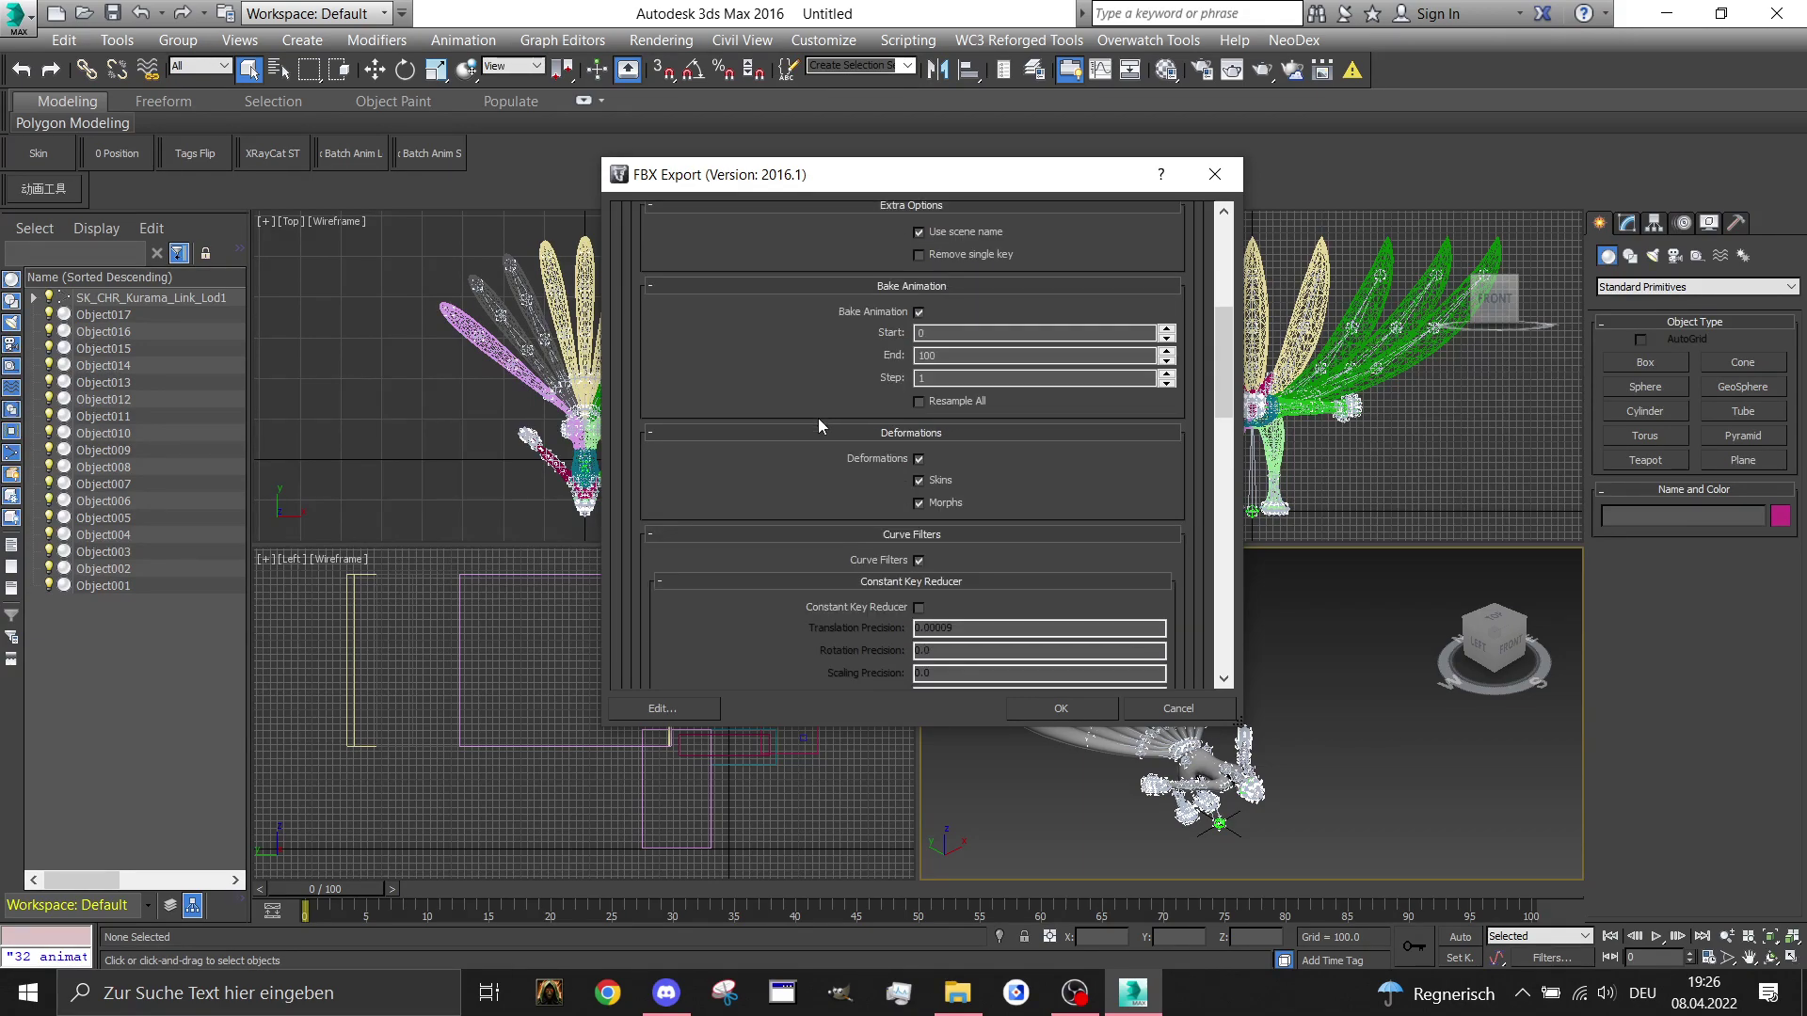
scroll(818, 419, down, 8)
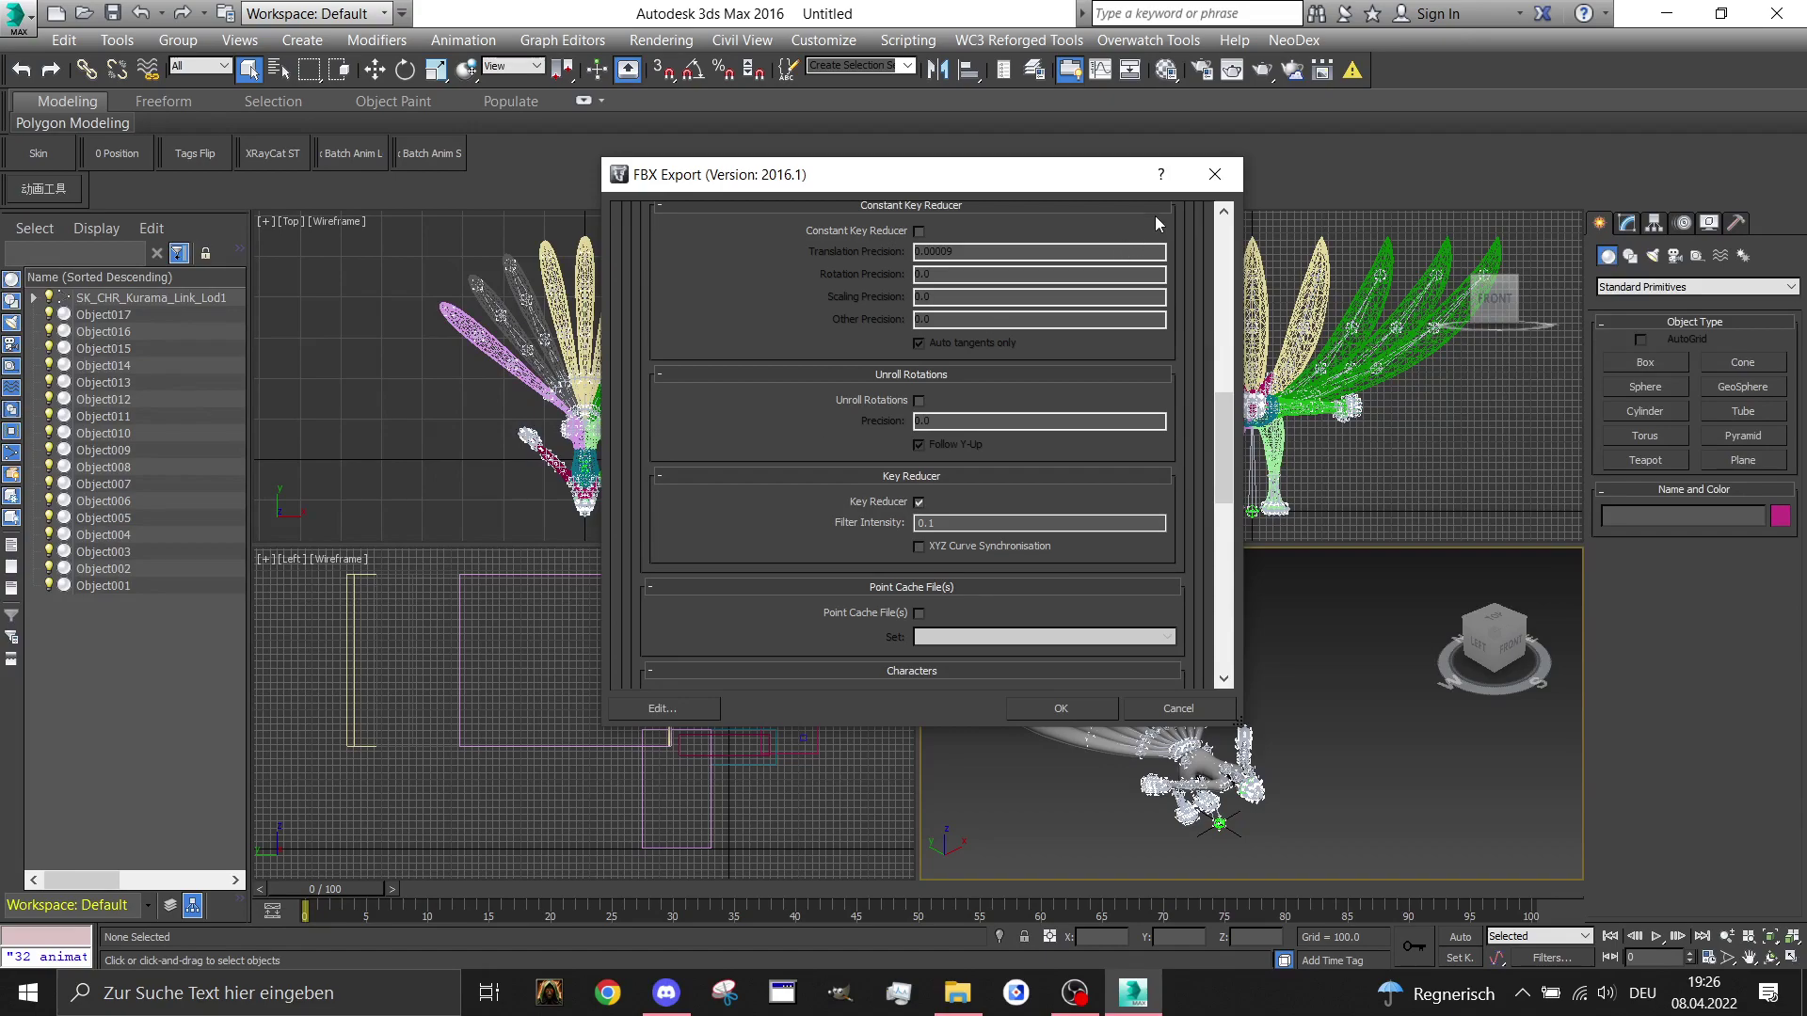
click(1215, 174)
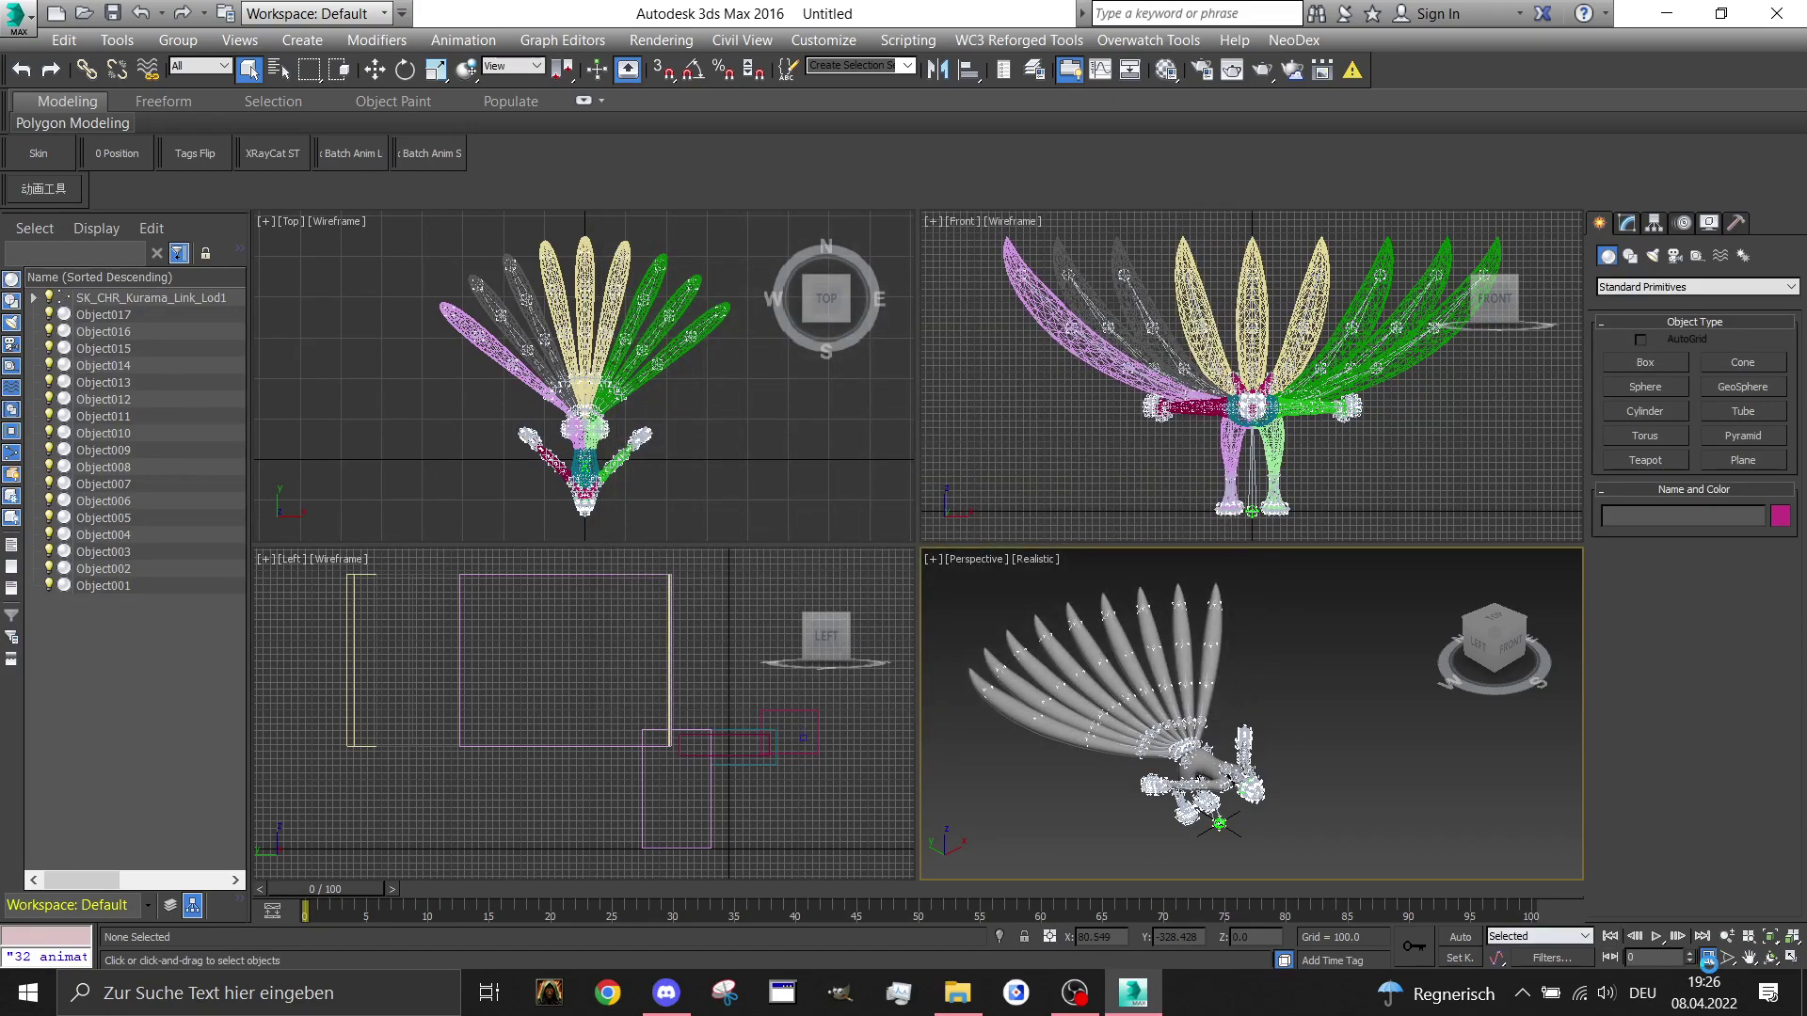
Look at Time Configuration and Render Setup, closing both unchanged
click(1709, 958)
click(1145, 192)
click(1201, 70)
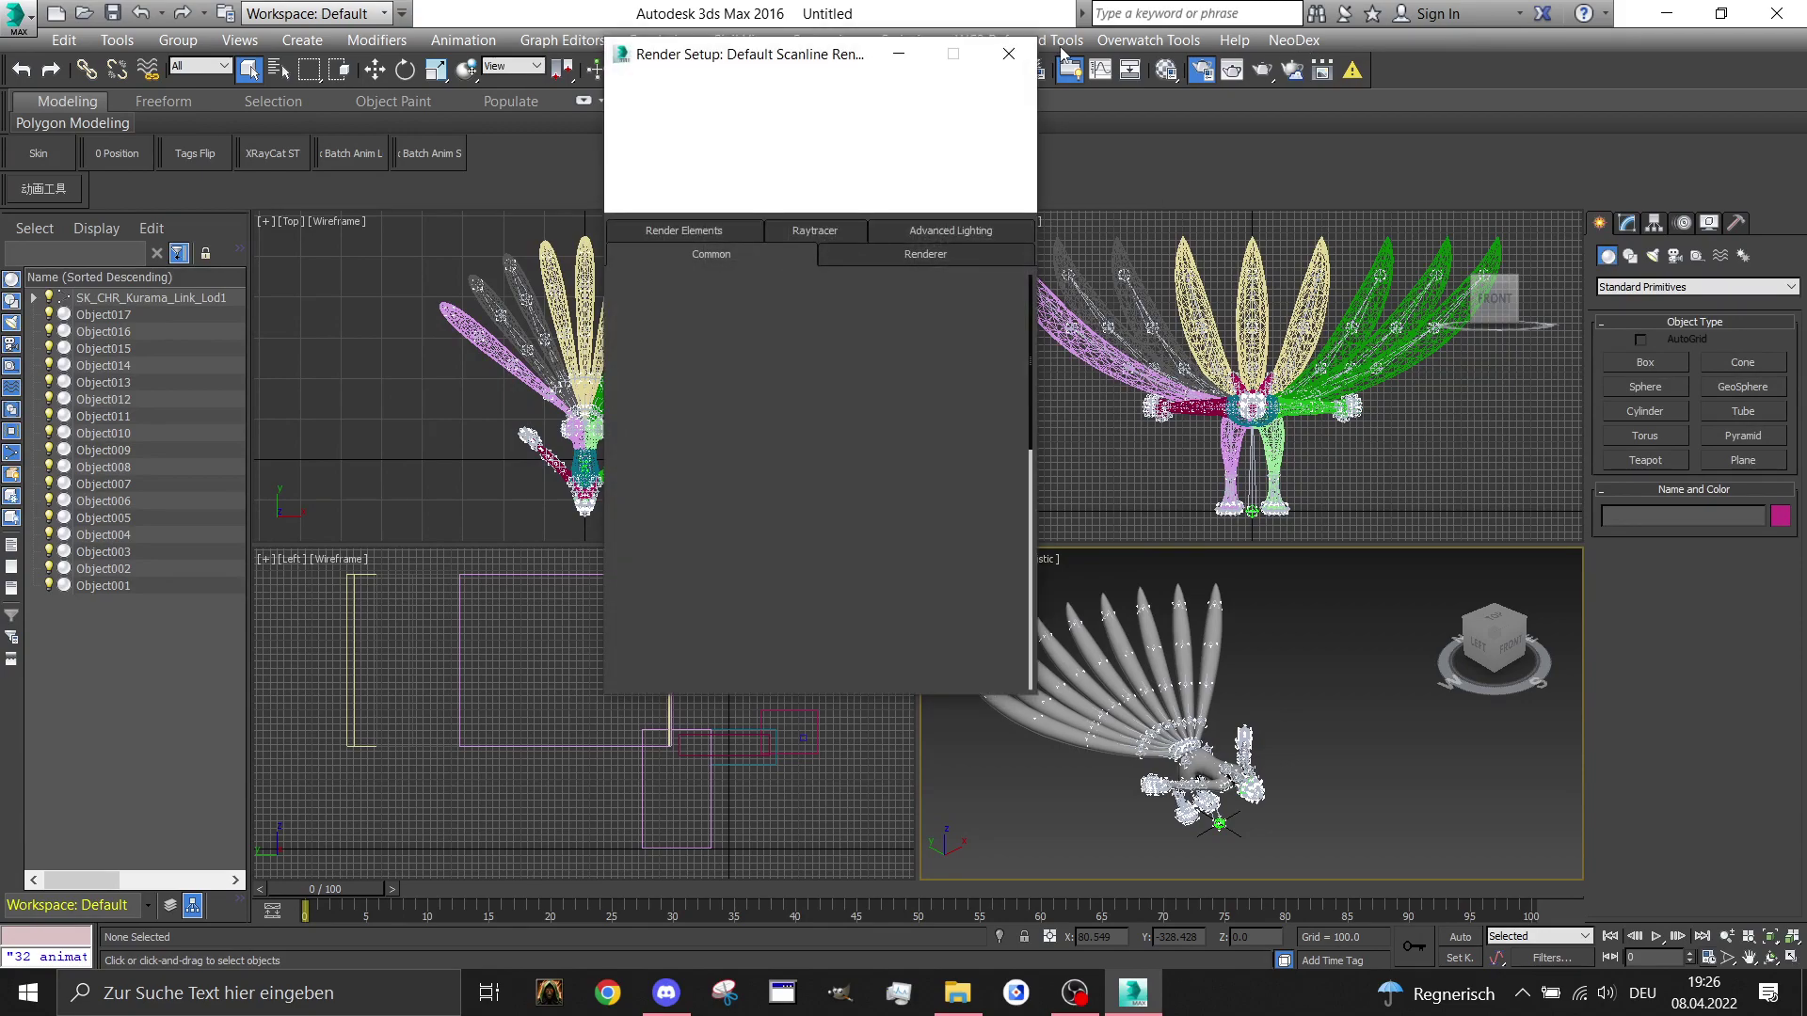
click(1007, 54)
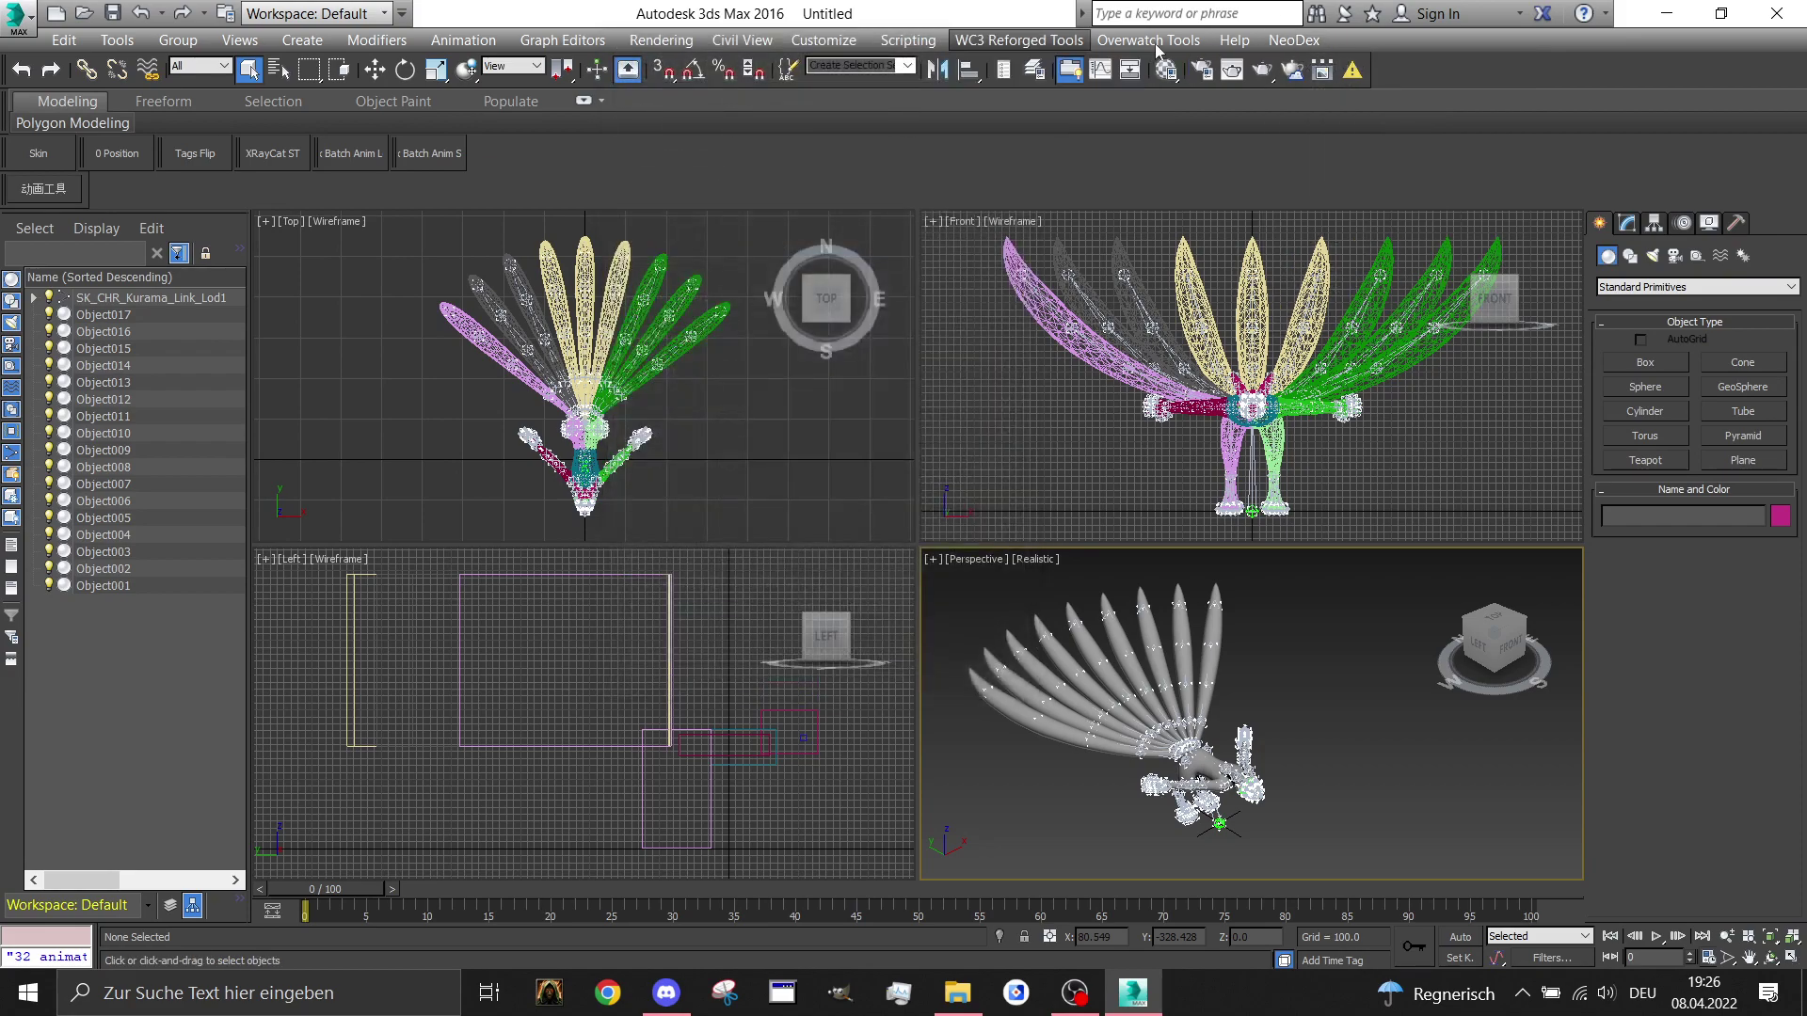
Load the Run sequence (frames 2515–2531) from NeoDex's Sequence Manager and open Time Configuration
click(1294, 39)
mouse_move(1336, 318)
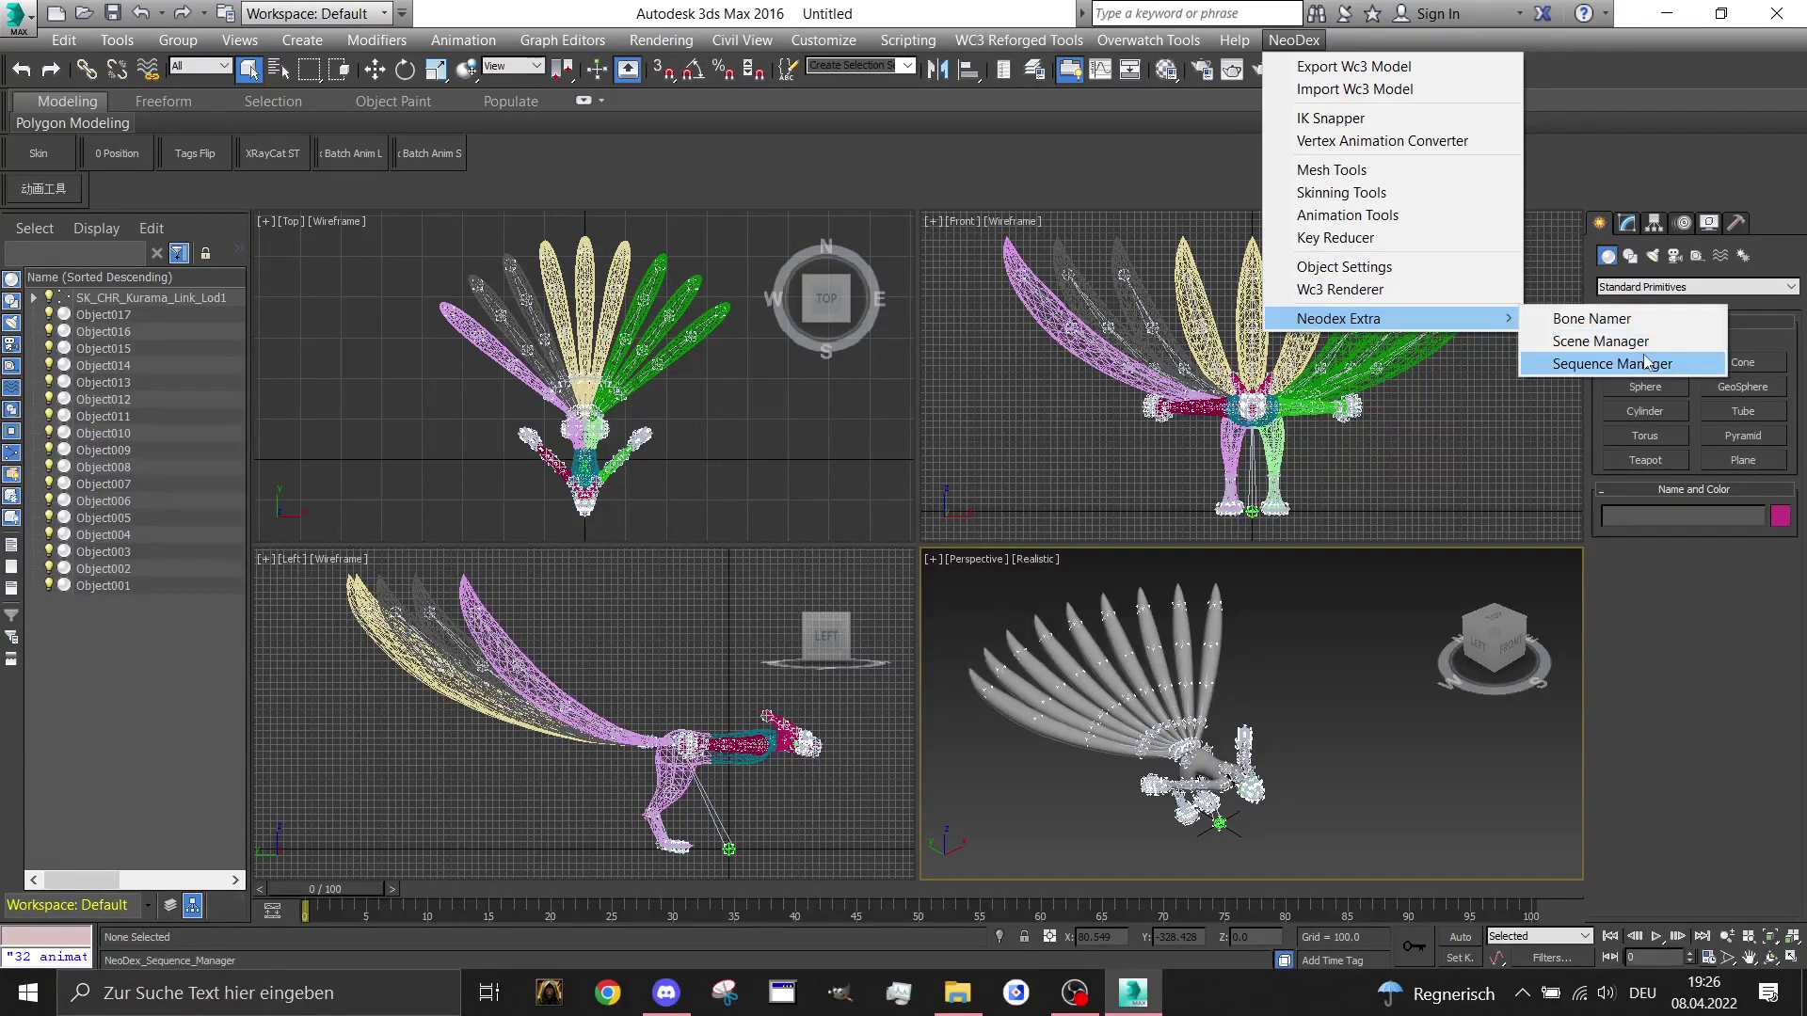
click(1562, 358)
scroll(792, 499, down, 10)
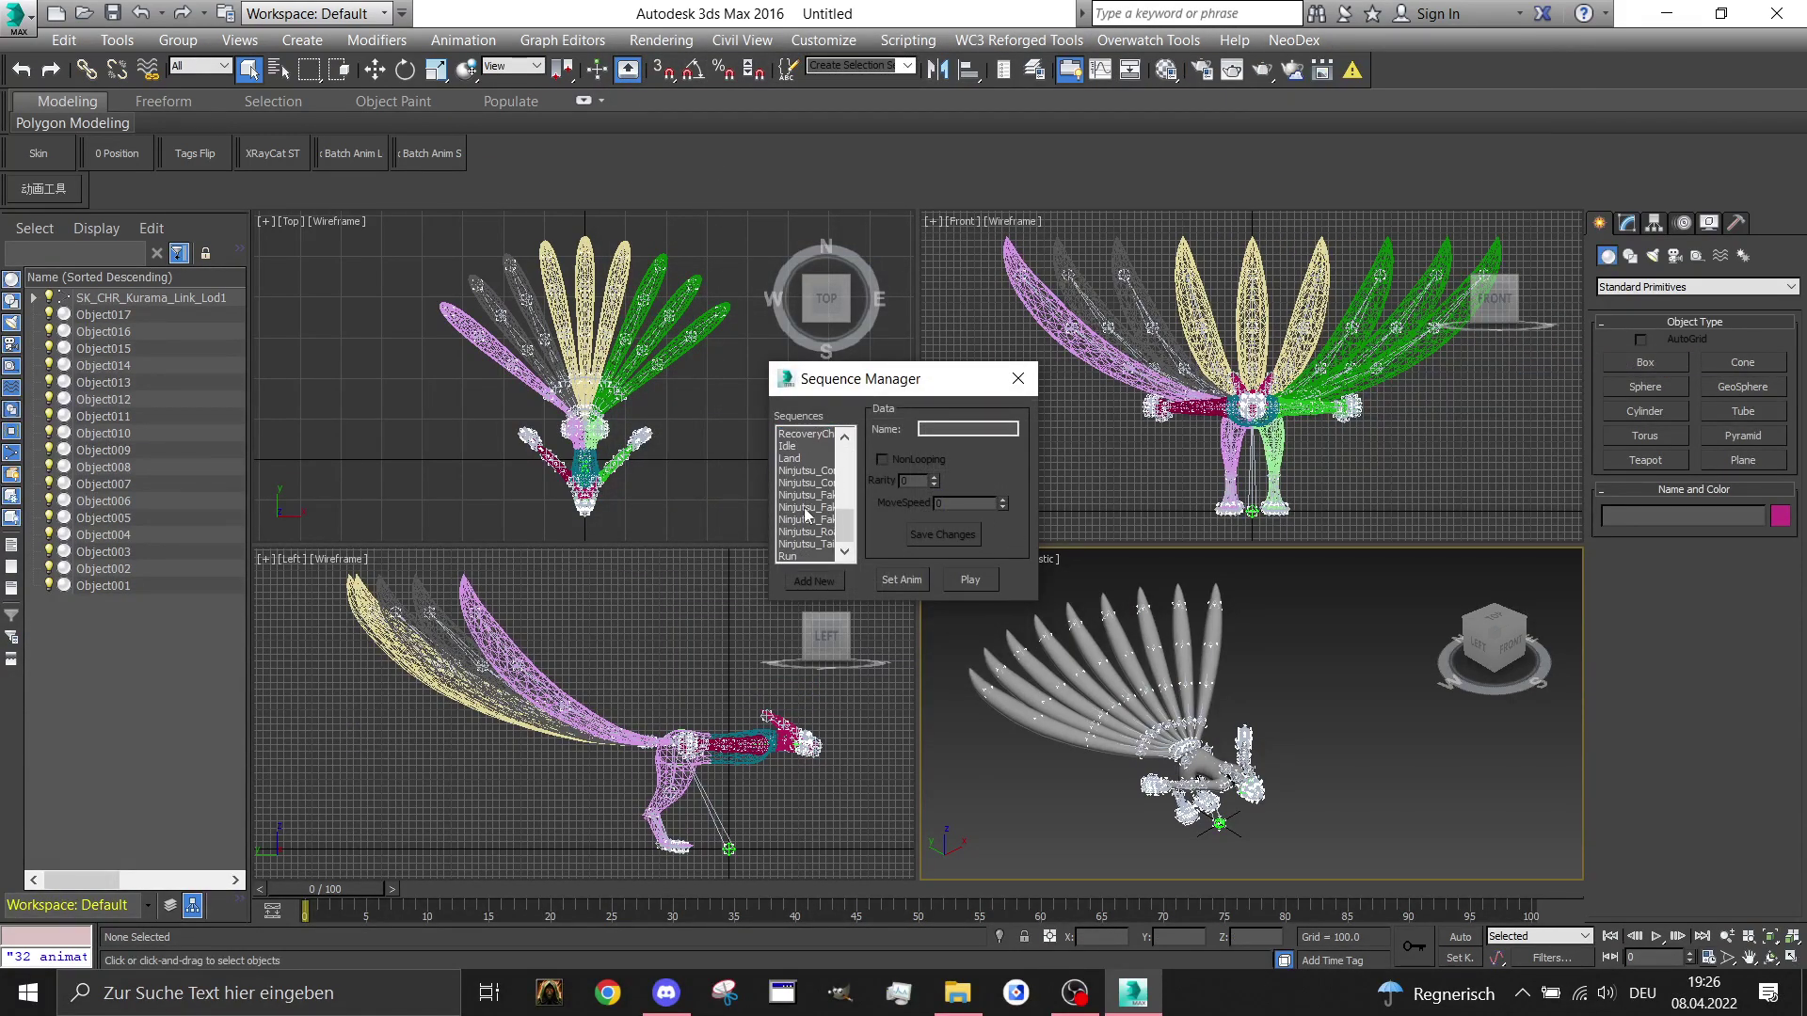
click(796, 556)
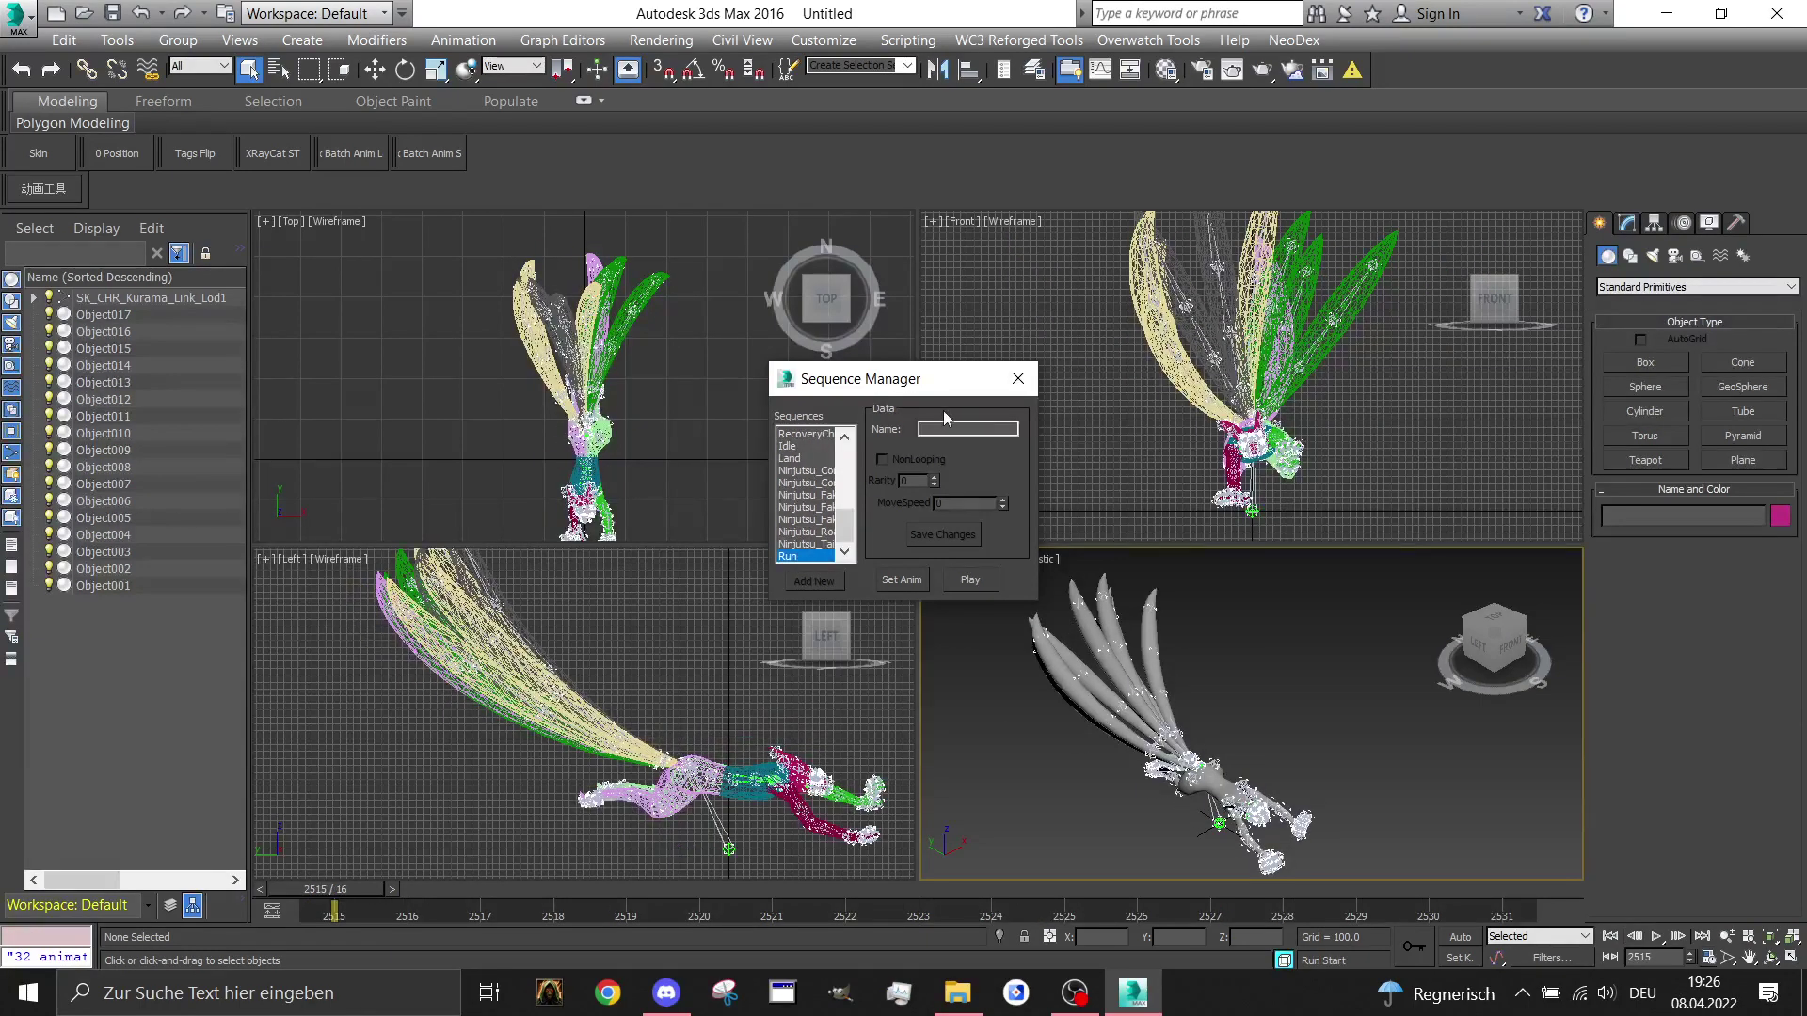
click(1020, 377)
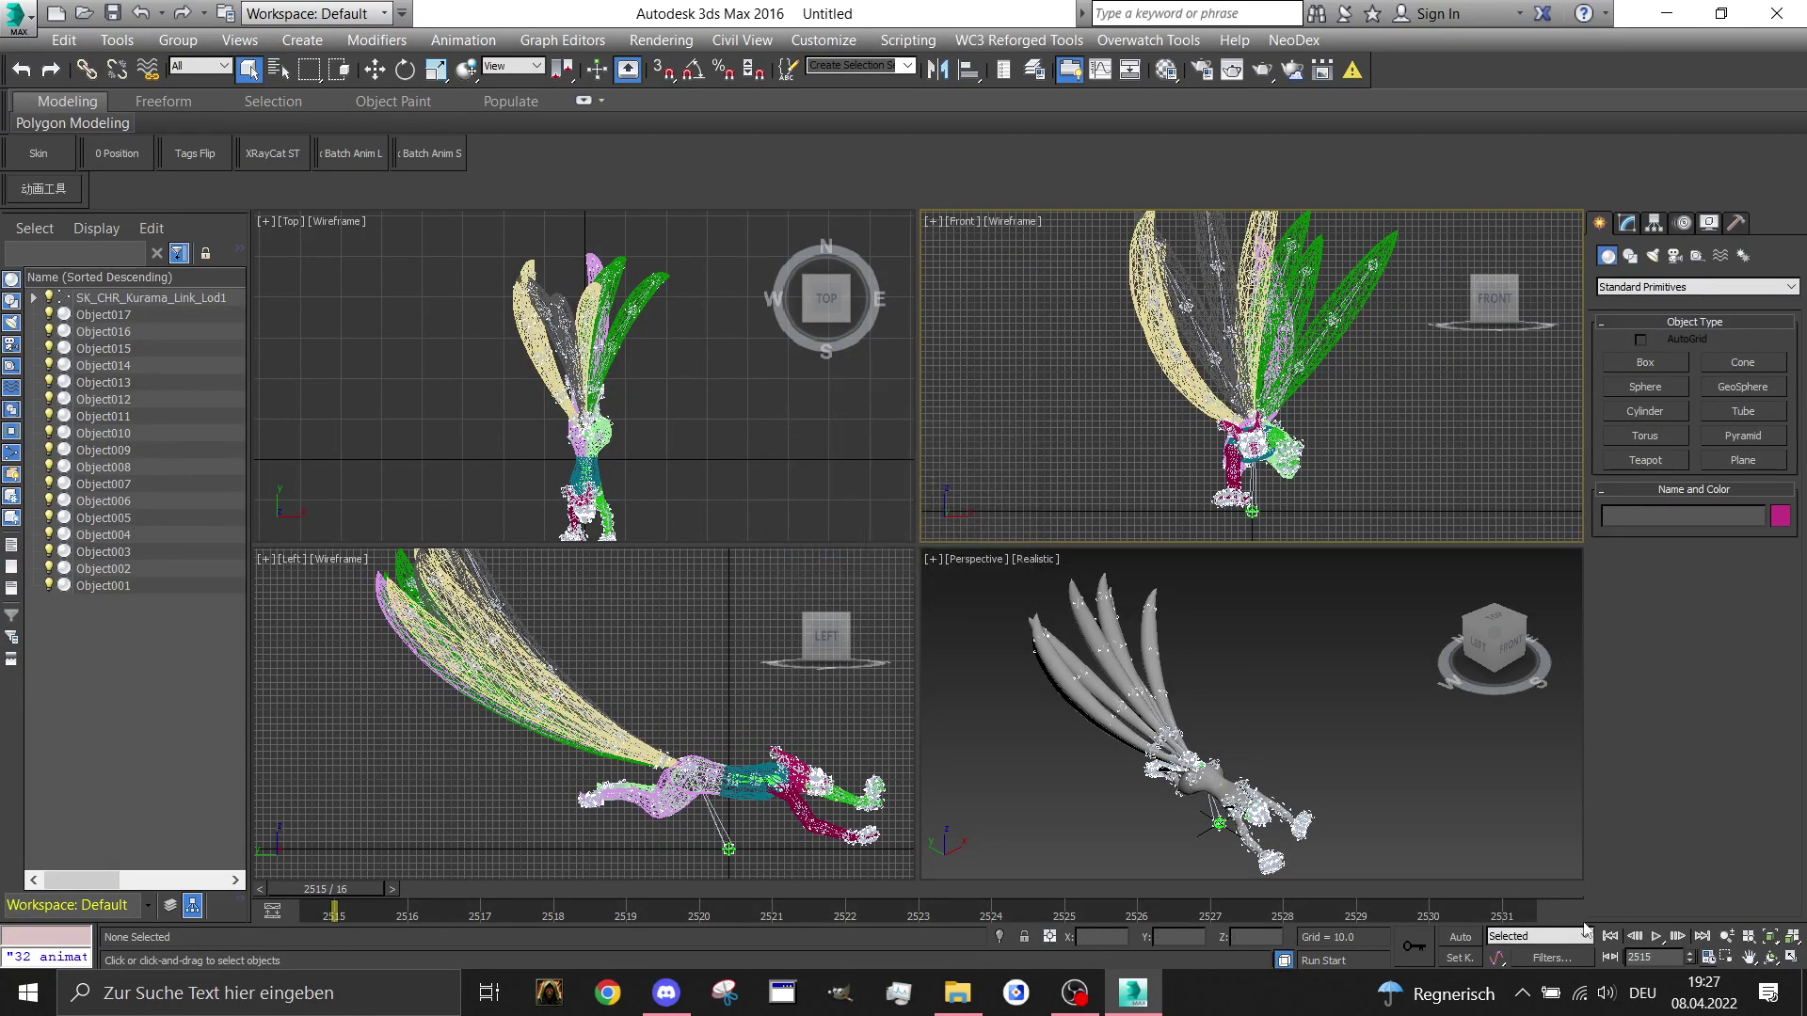
click(1706, 957)
Set Start Time to 0 so the range spans frames 0–2531, then scrub the timeline
double_click(808, 531)
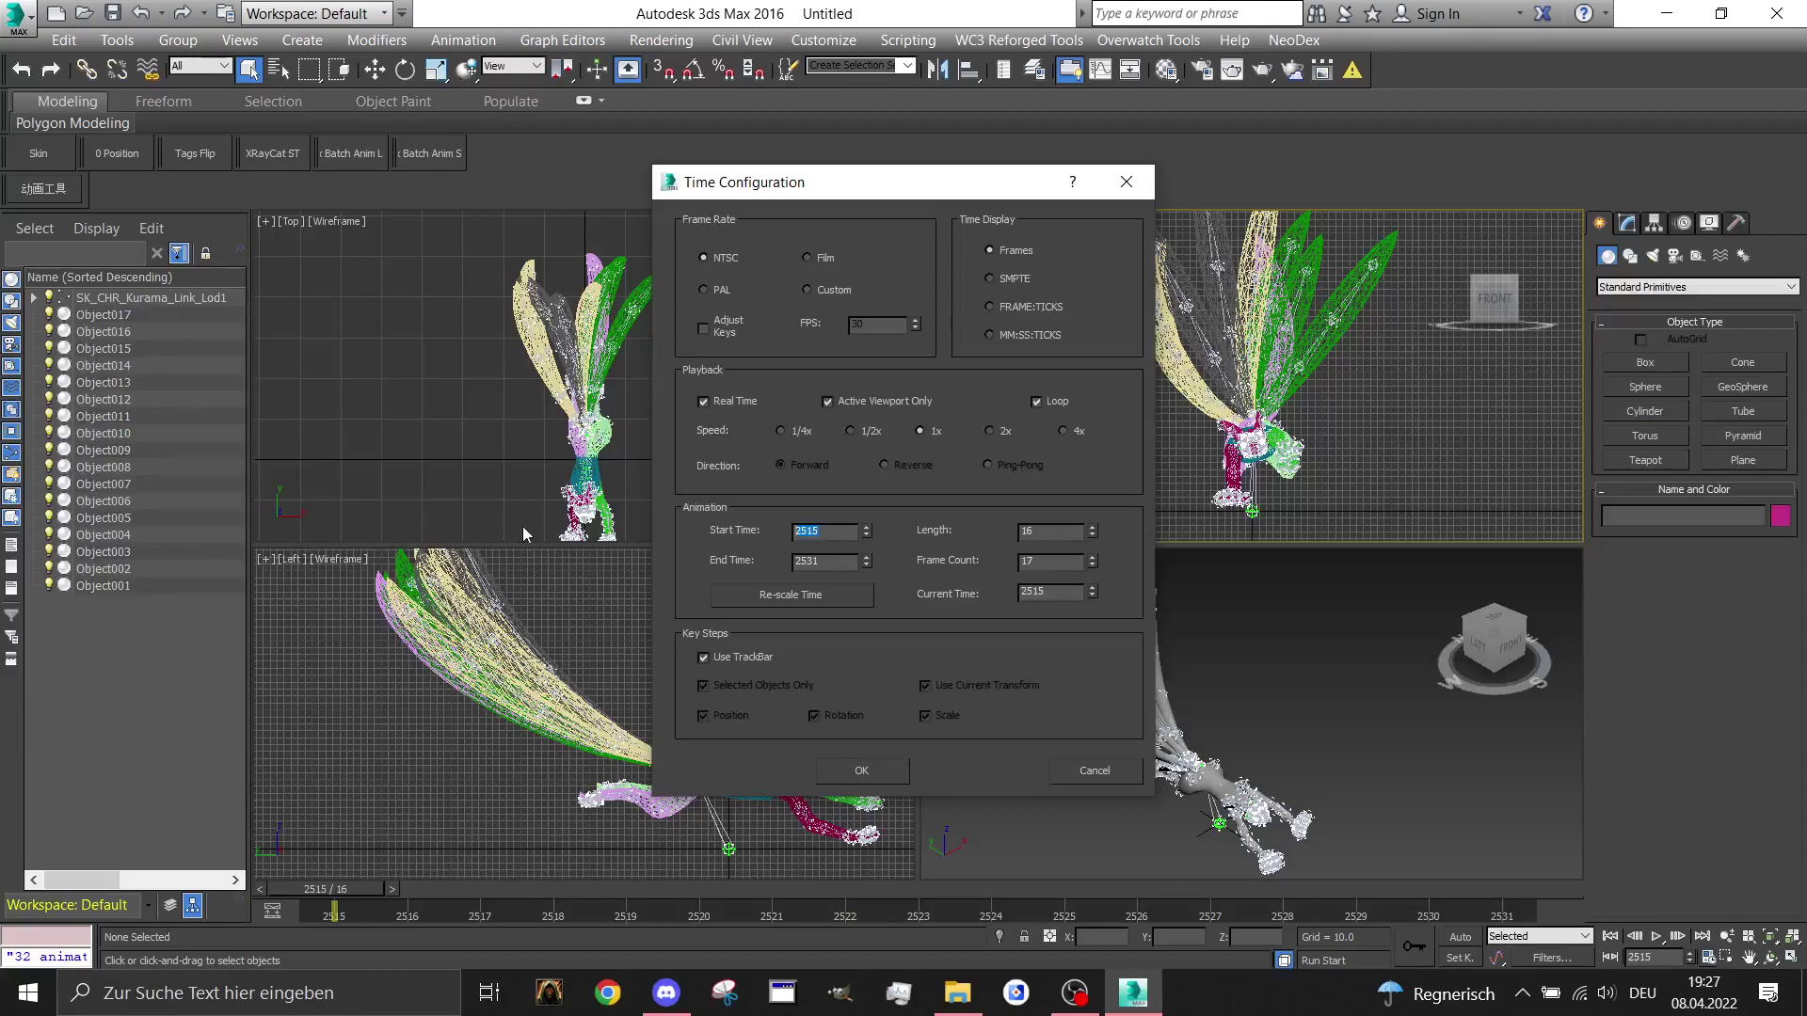
text(0)
click(861, 770)
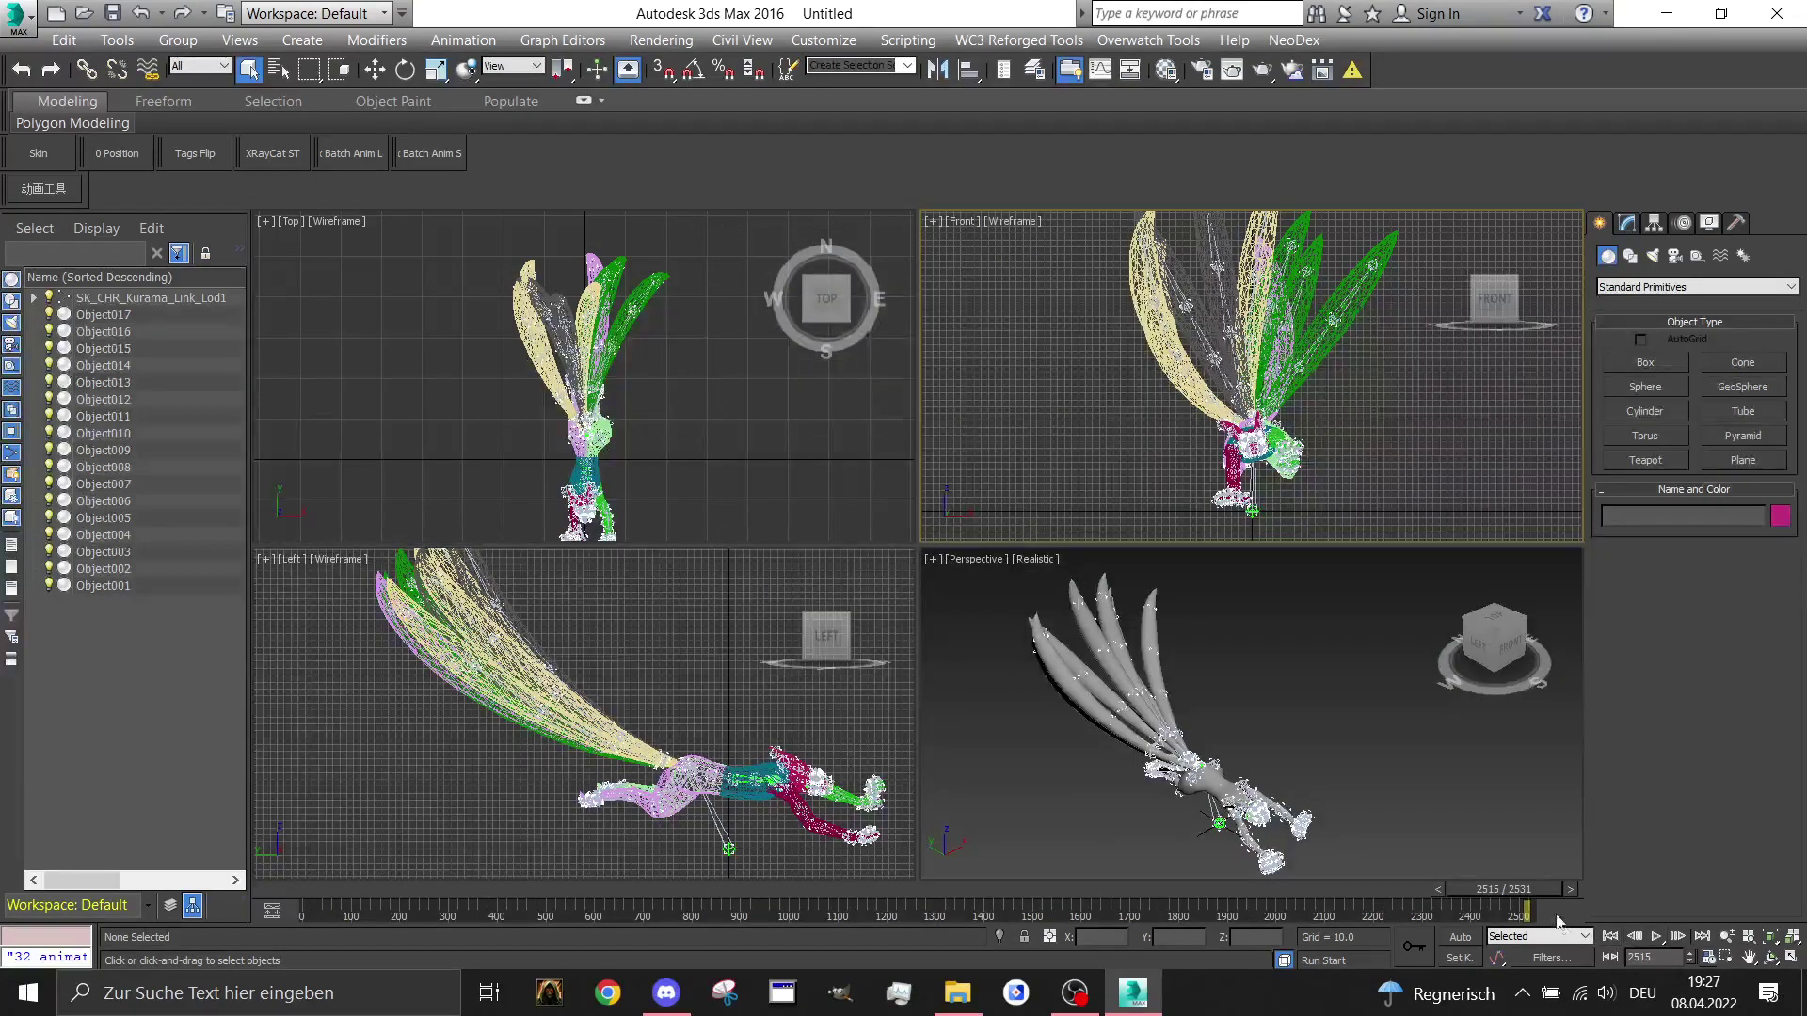
drag(1504, 888, 192, 836)
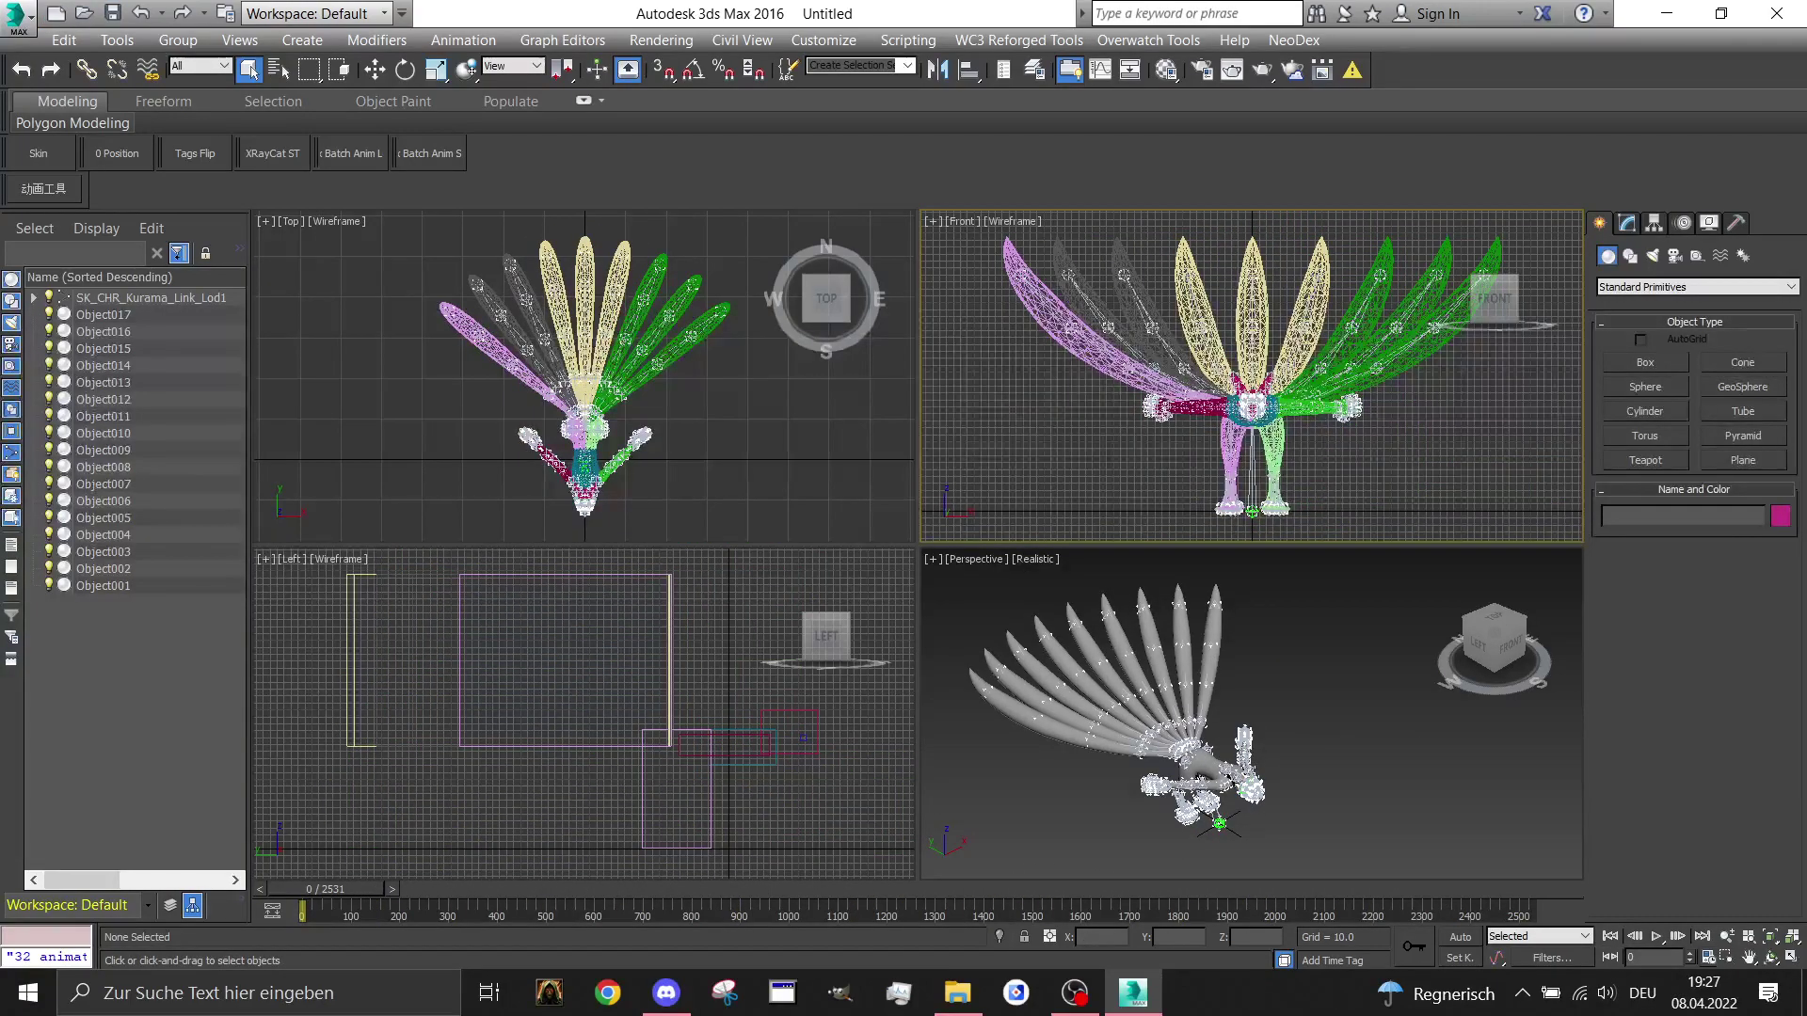
click(27, 17)
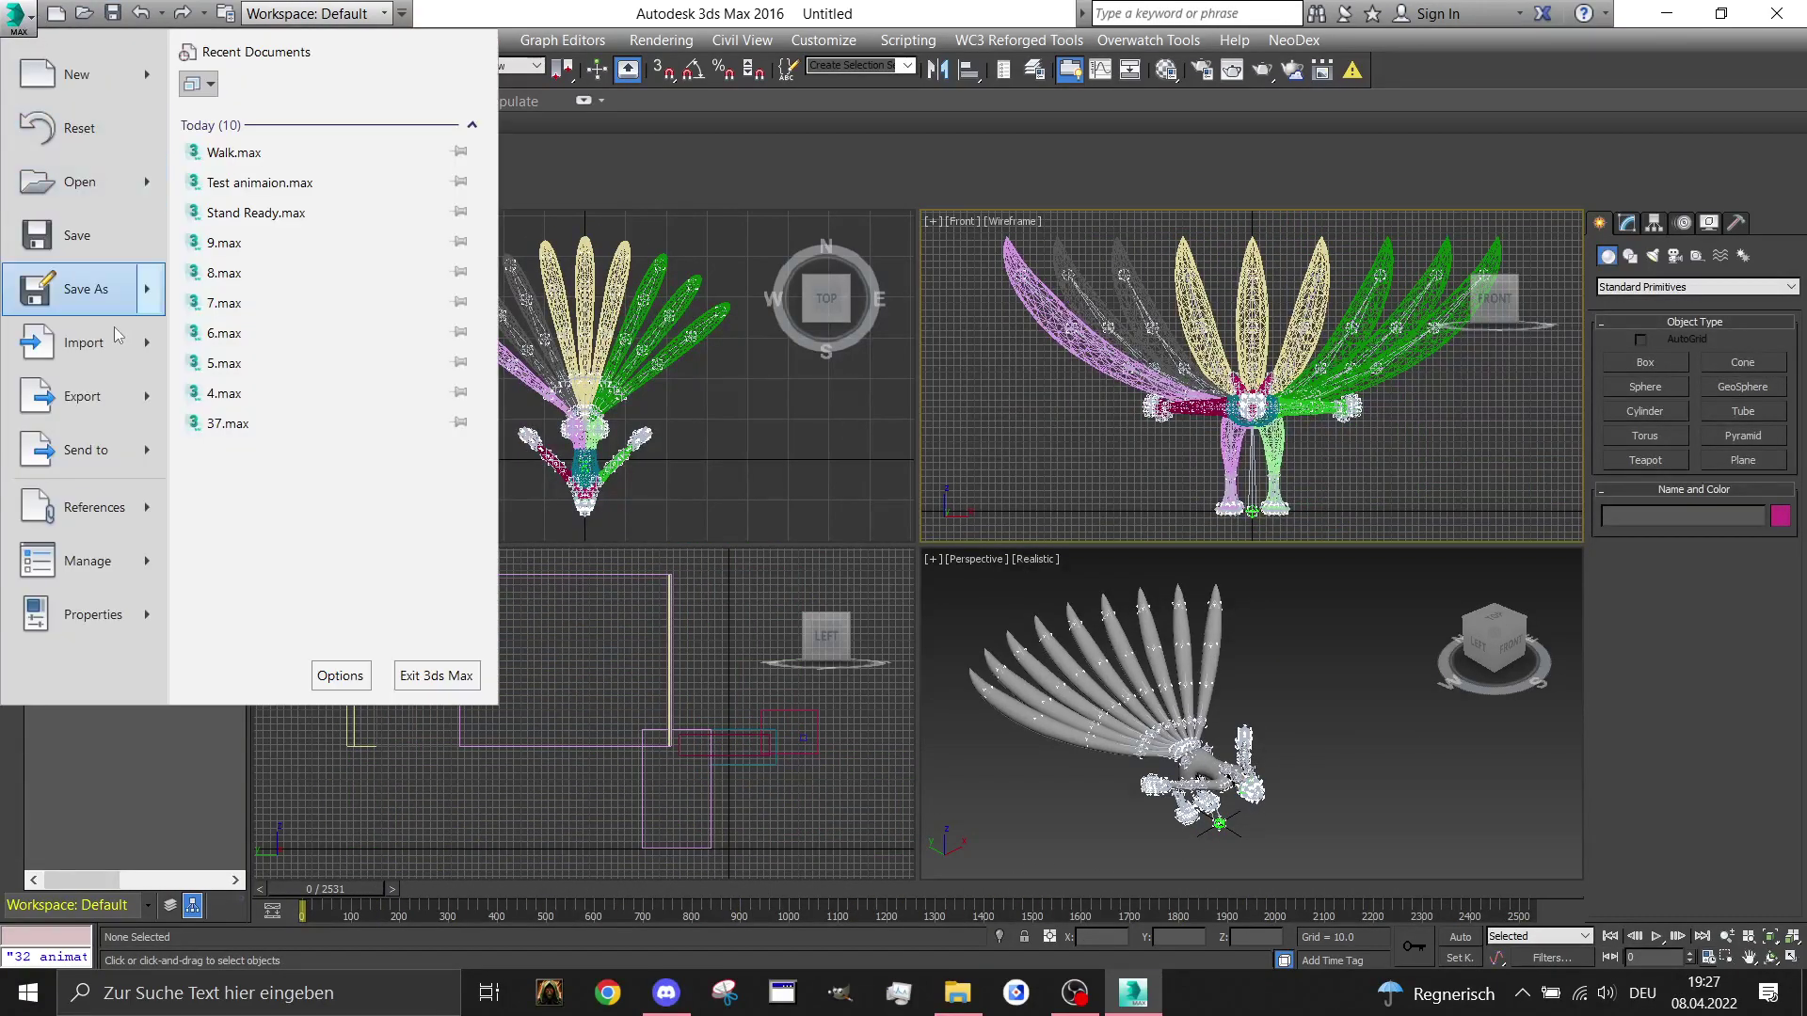
Export the scene over test.FBX as binary FBX 2016 with Key Reducer enabled
click(89, 396)
double_click(353, 193)
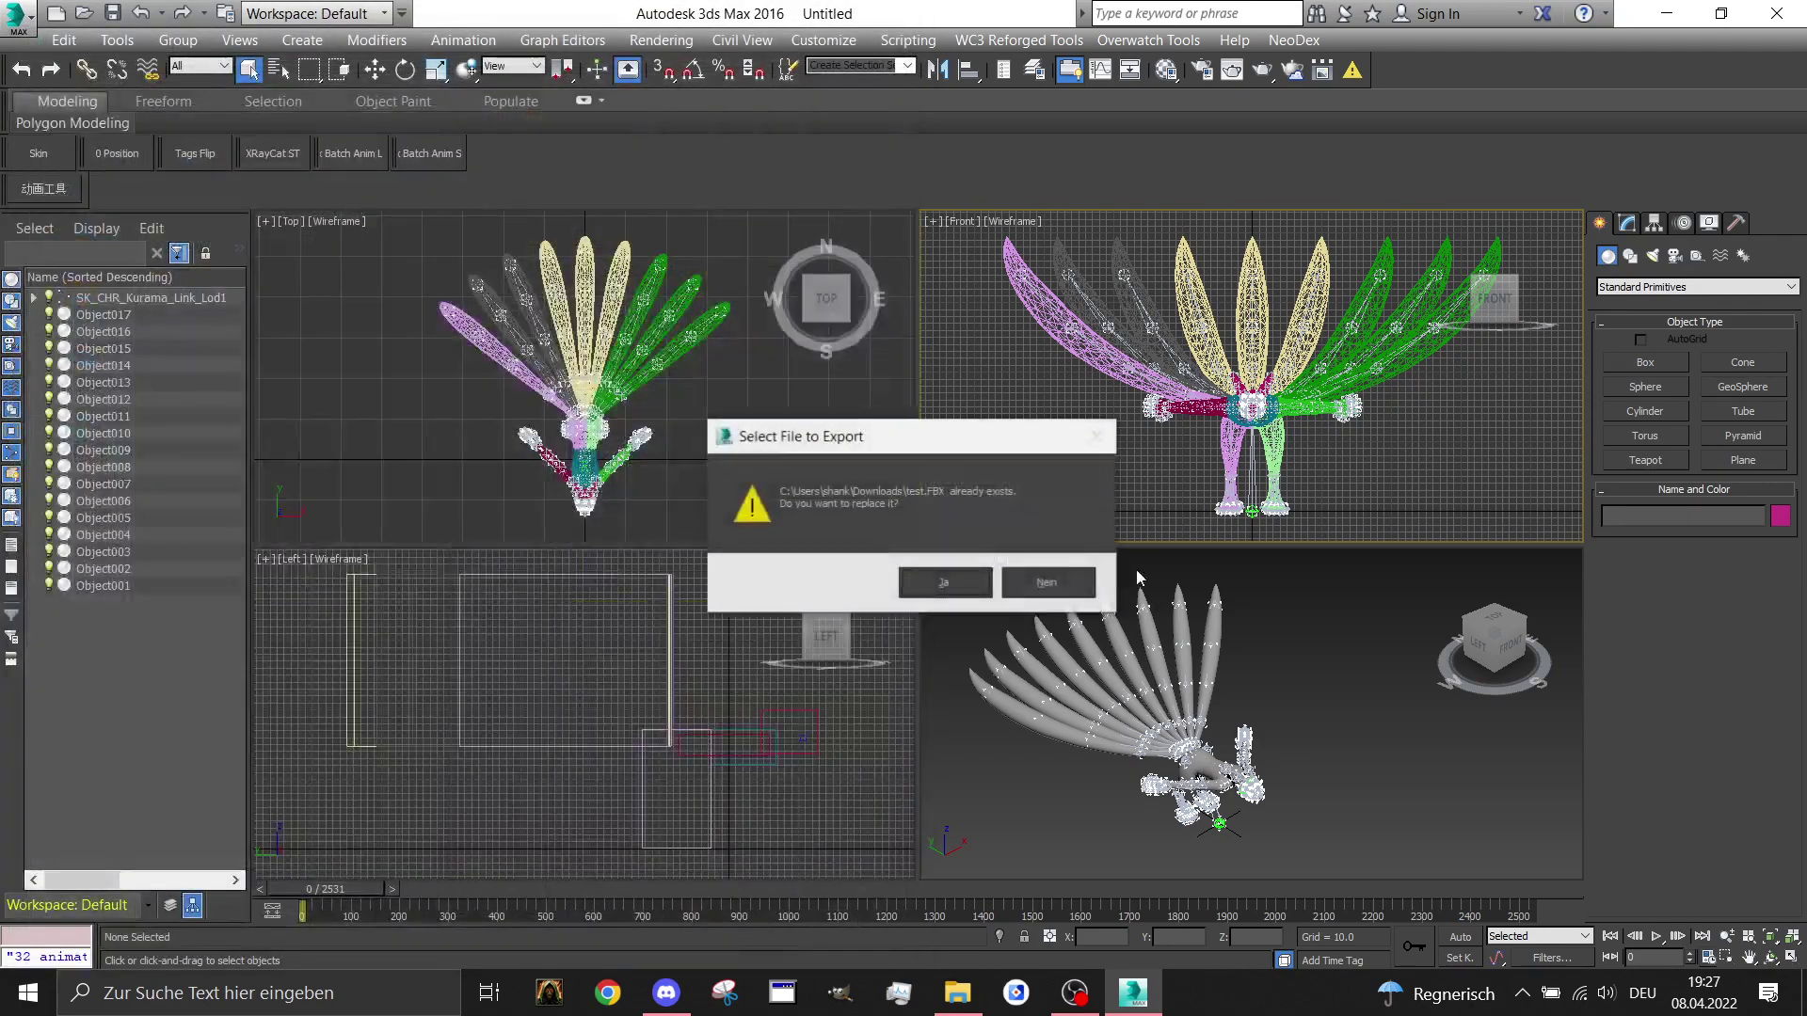
click(973, 586)
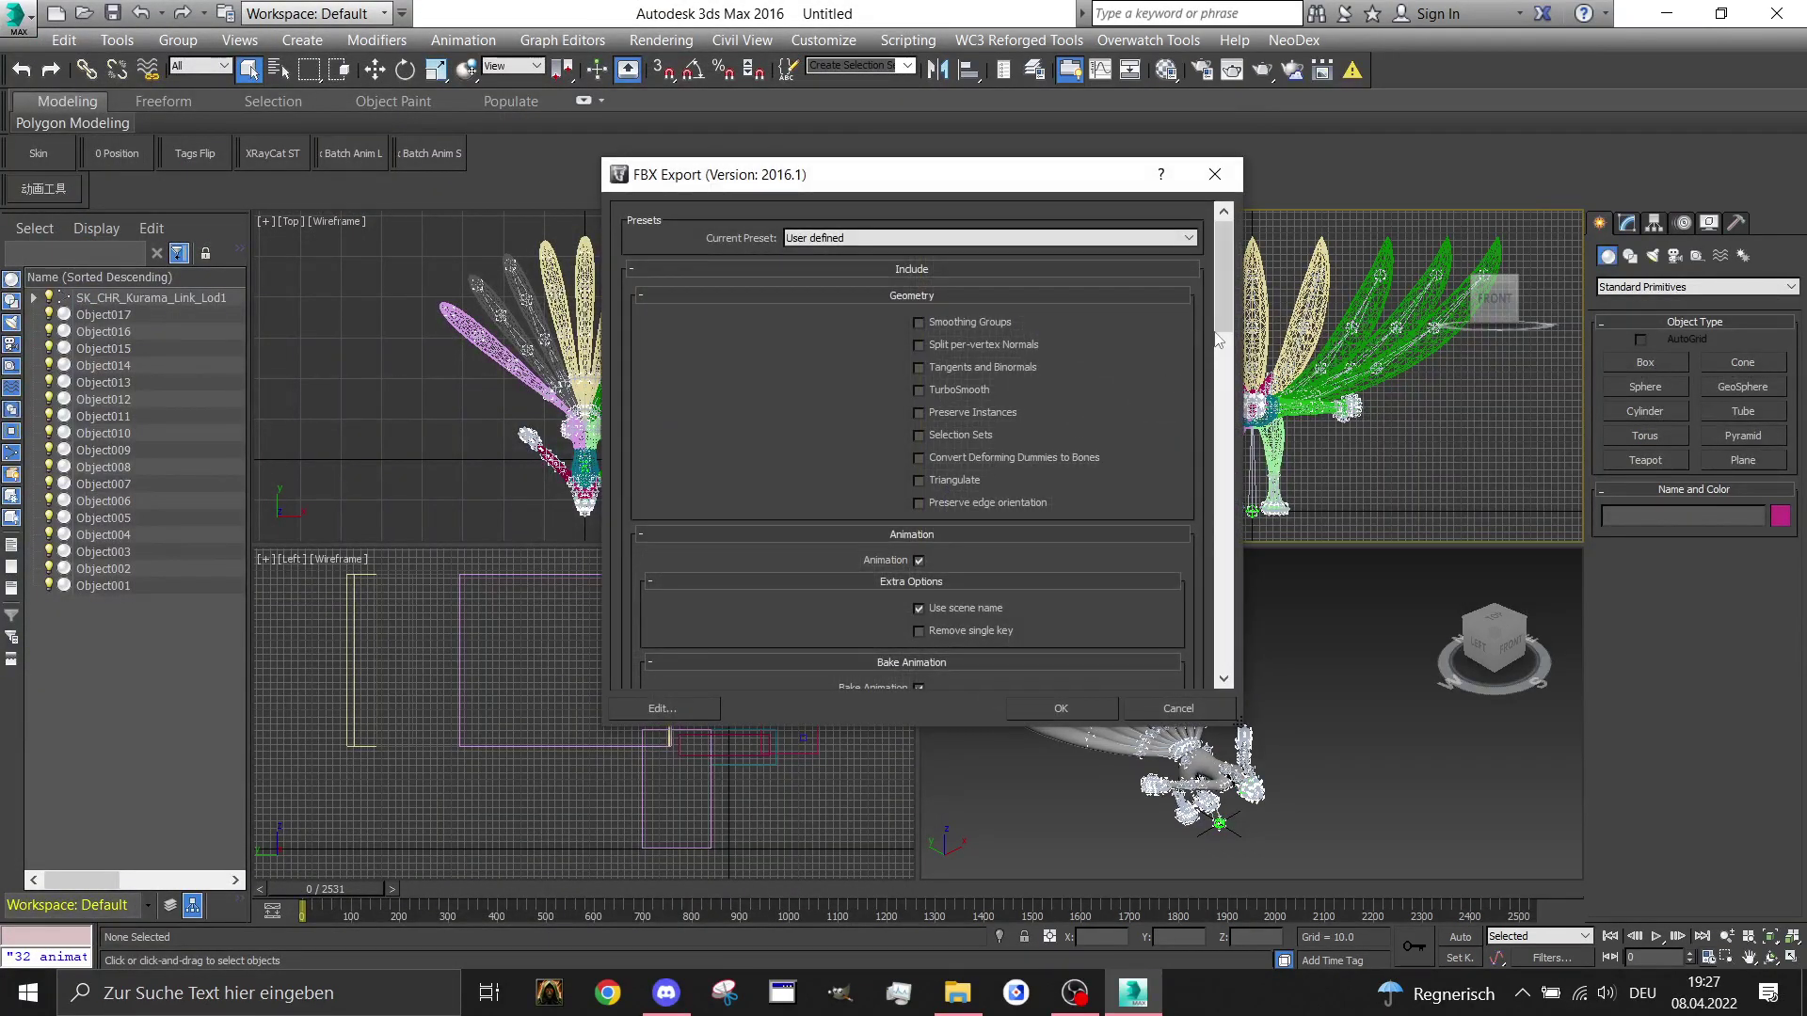
drag(1220, 320, 1222, 499)
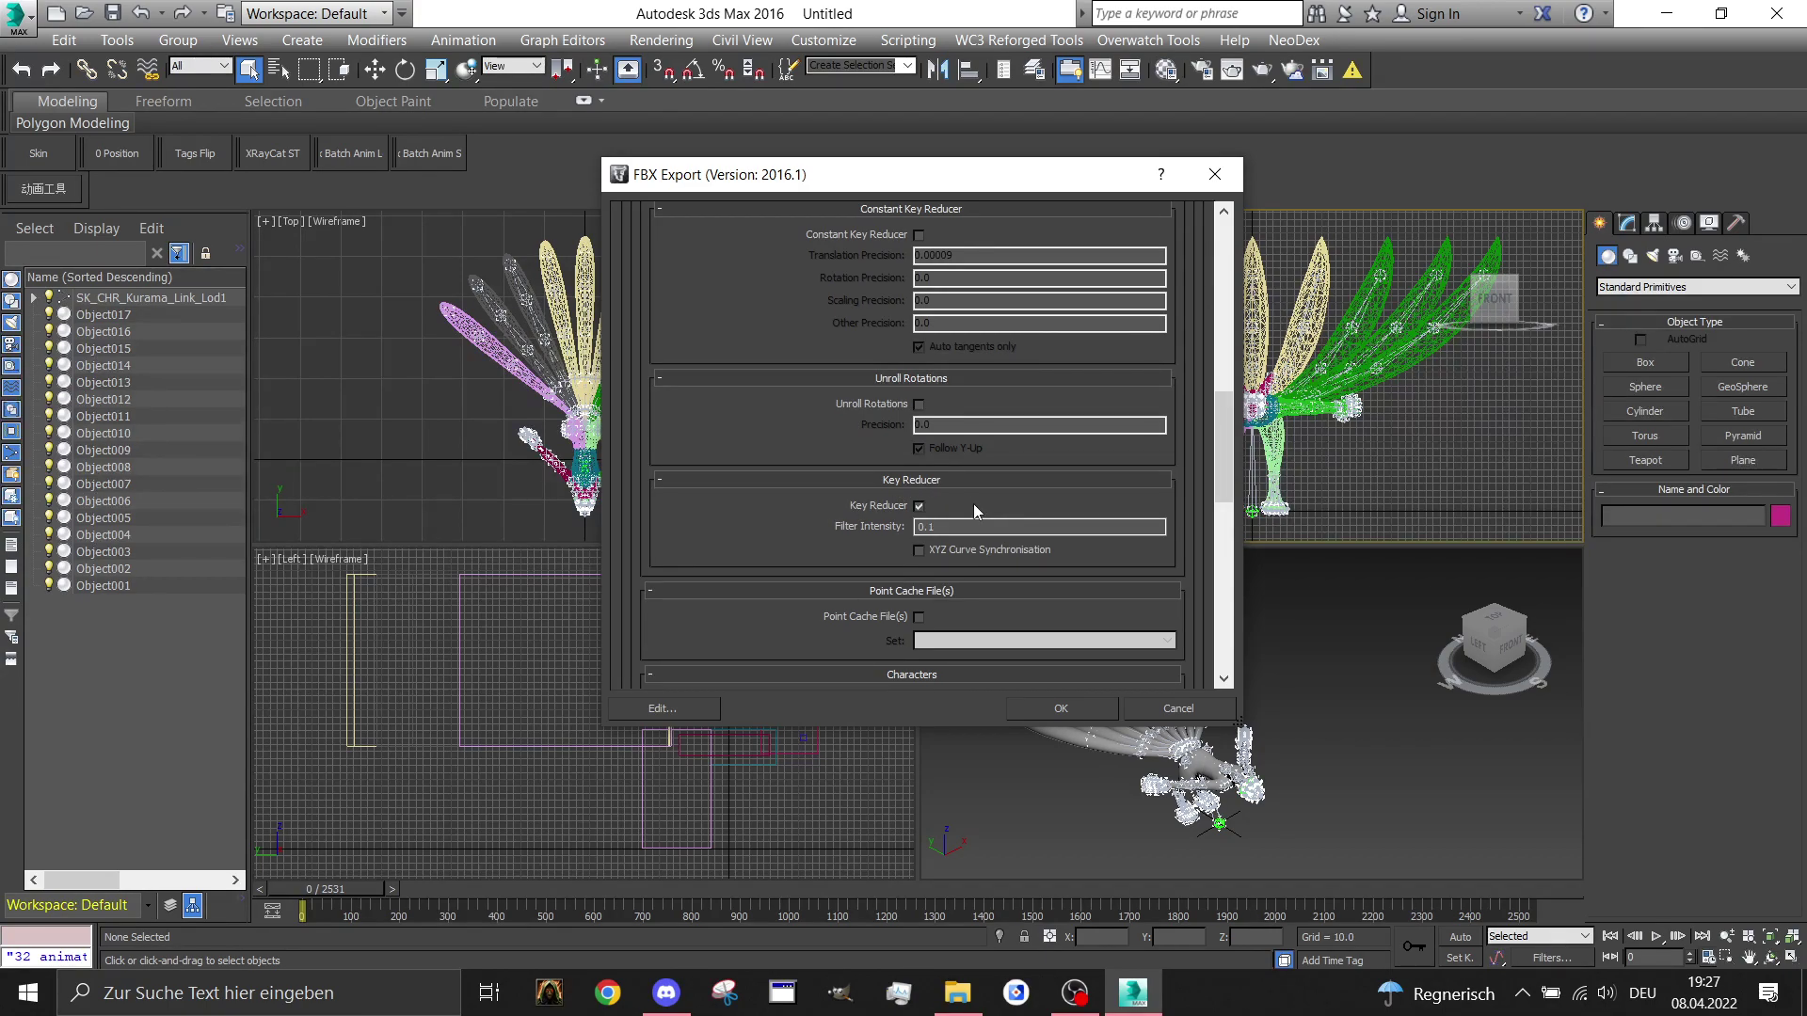
drag(1217, 427, 1238, 578)
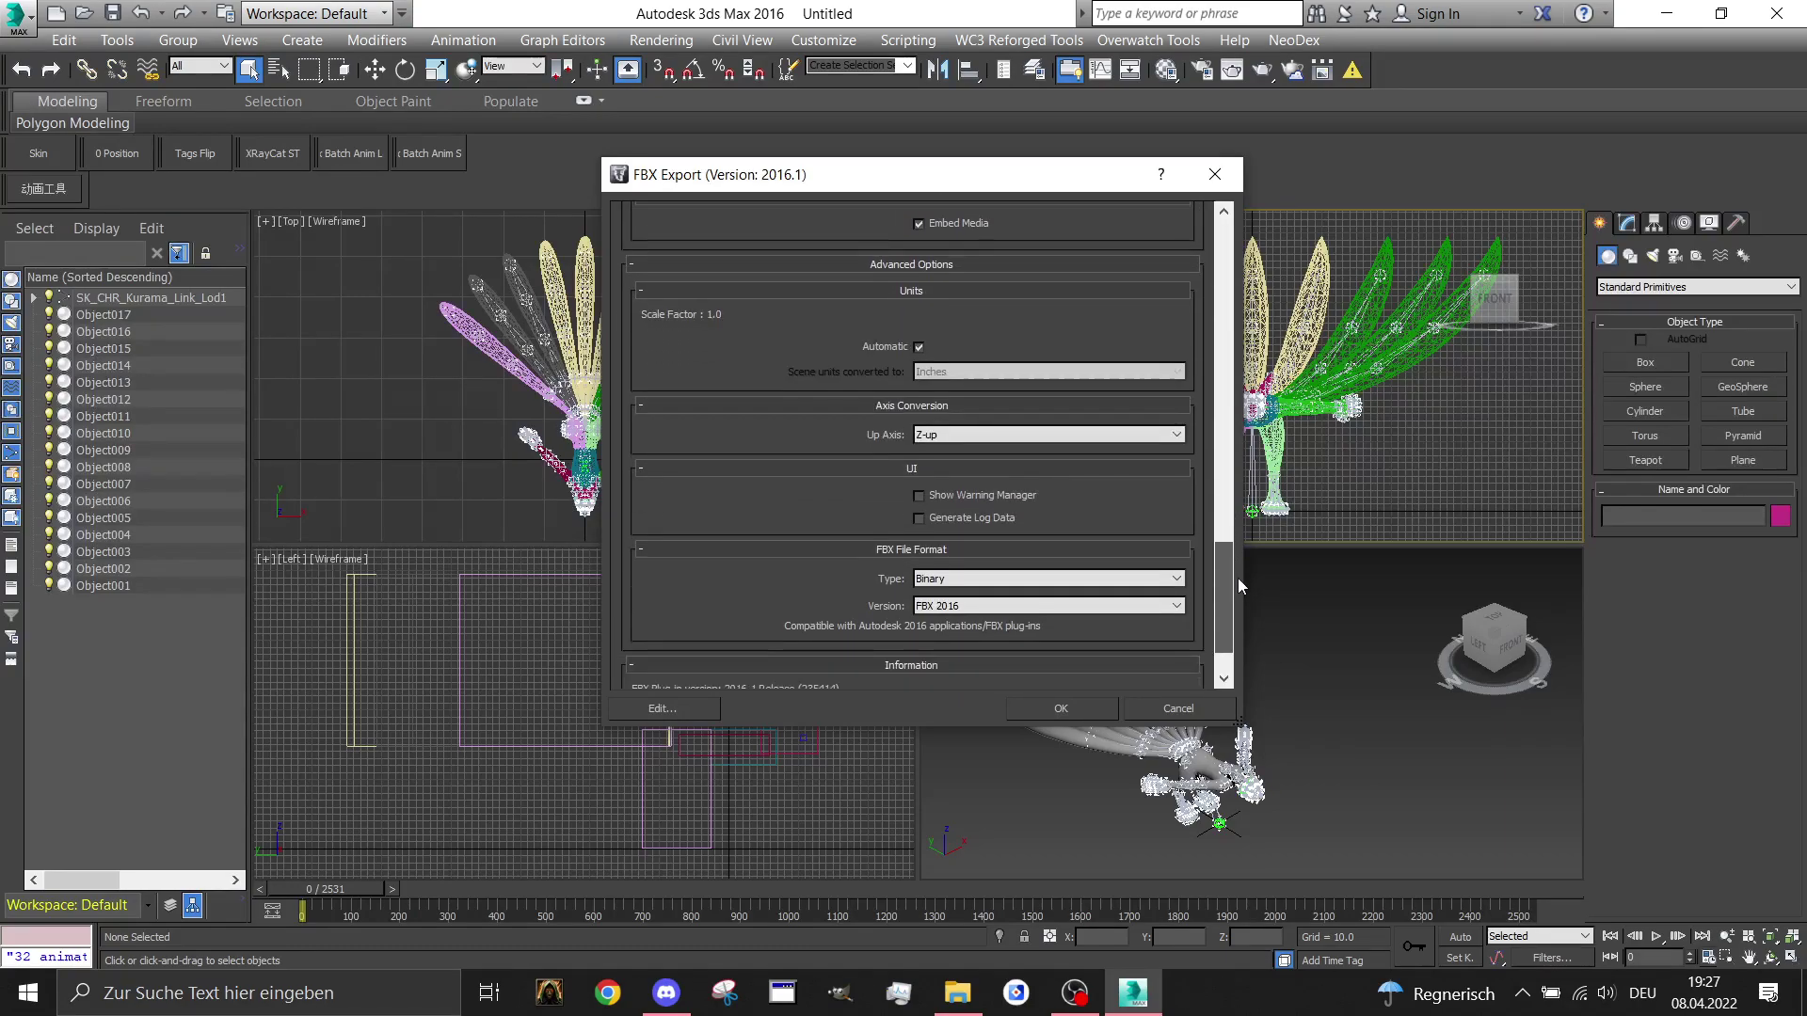
click(1071, 715)
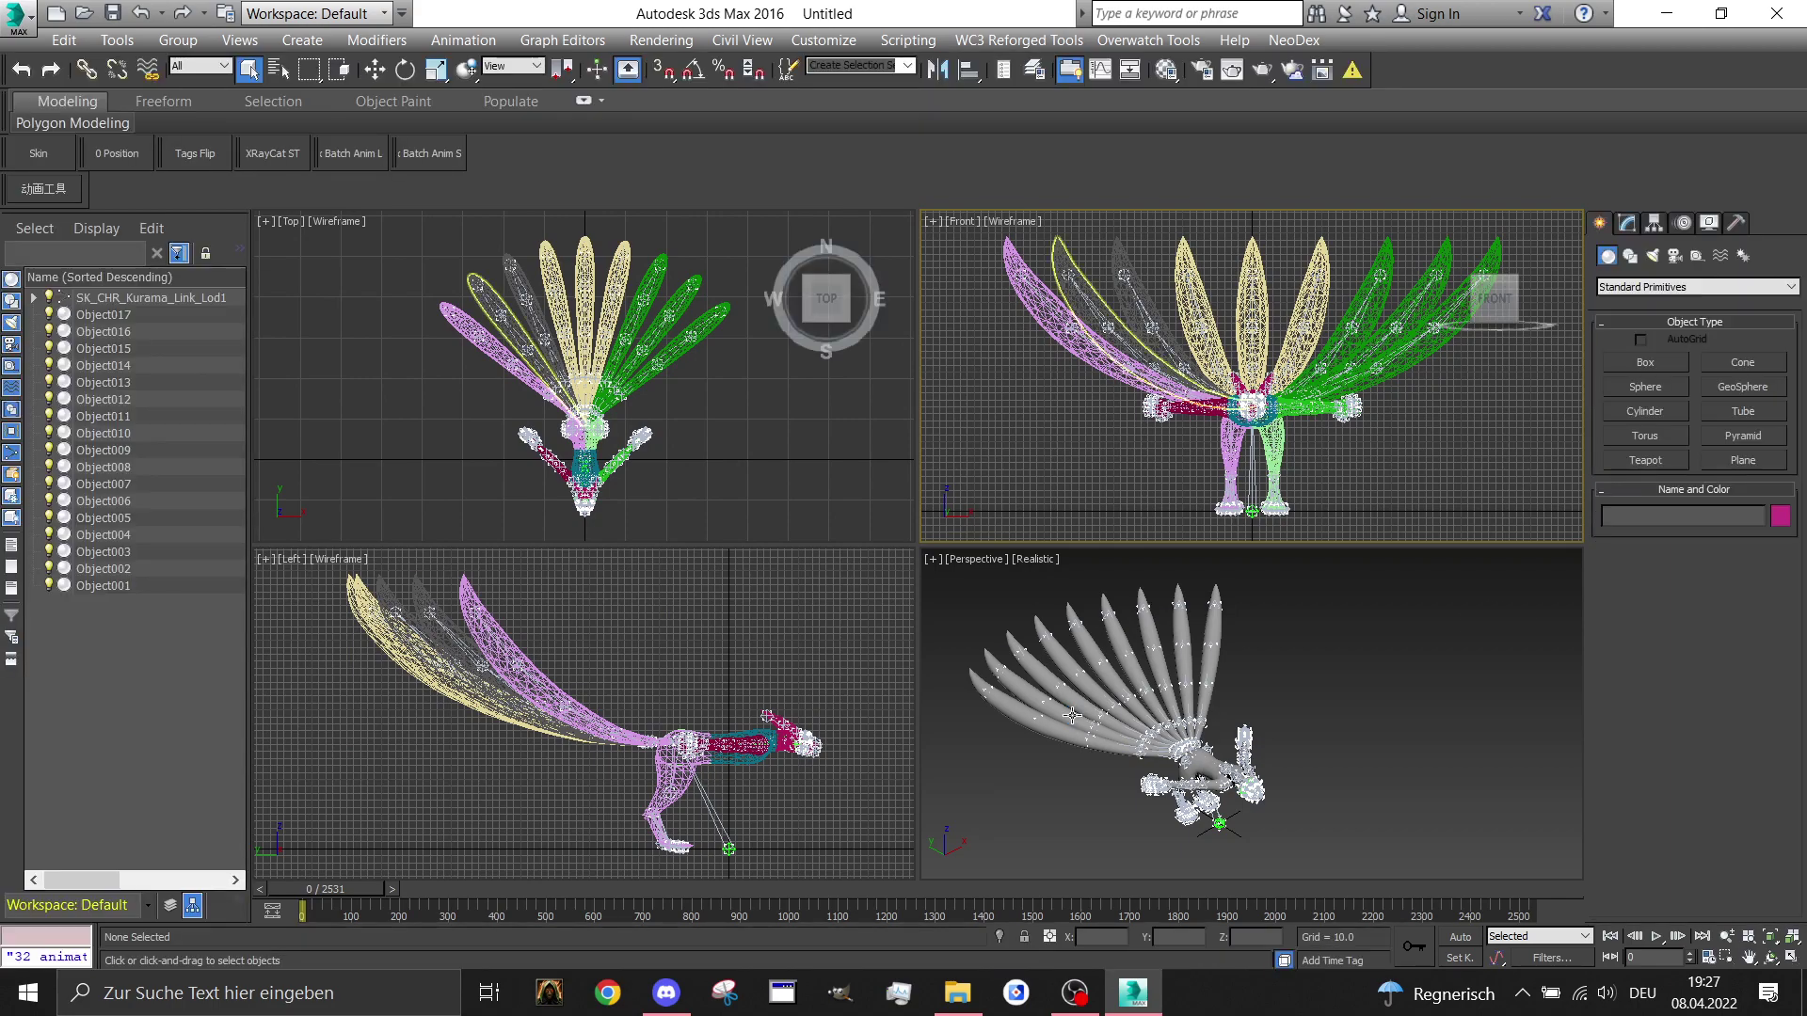
Begin importing test.FBX, then cancel at the FBX import settings
click(17, 15)
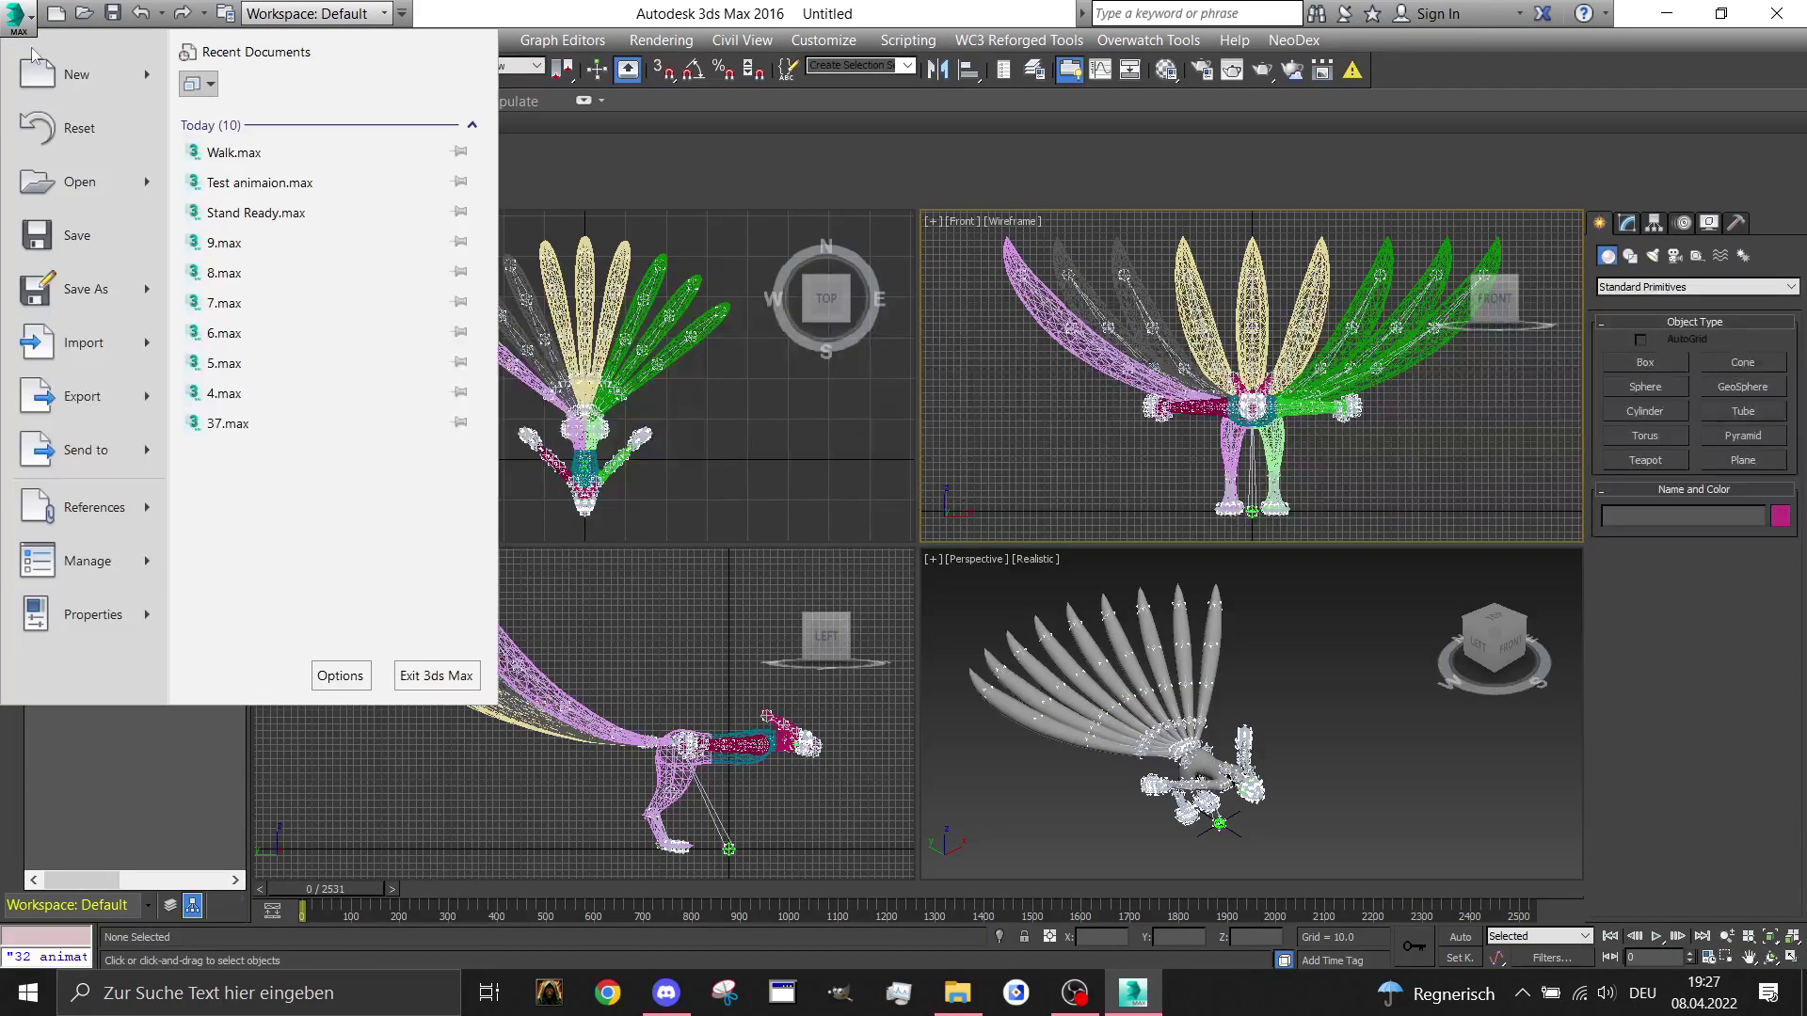
click(126, 324)
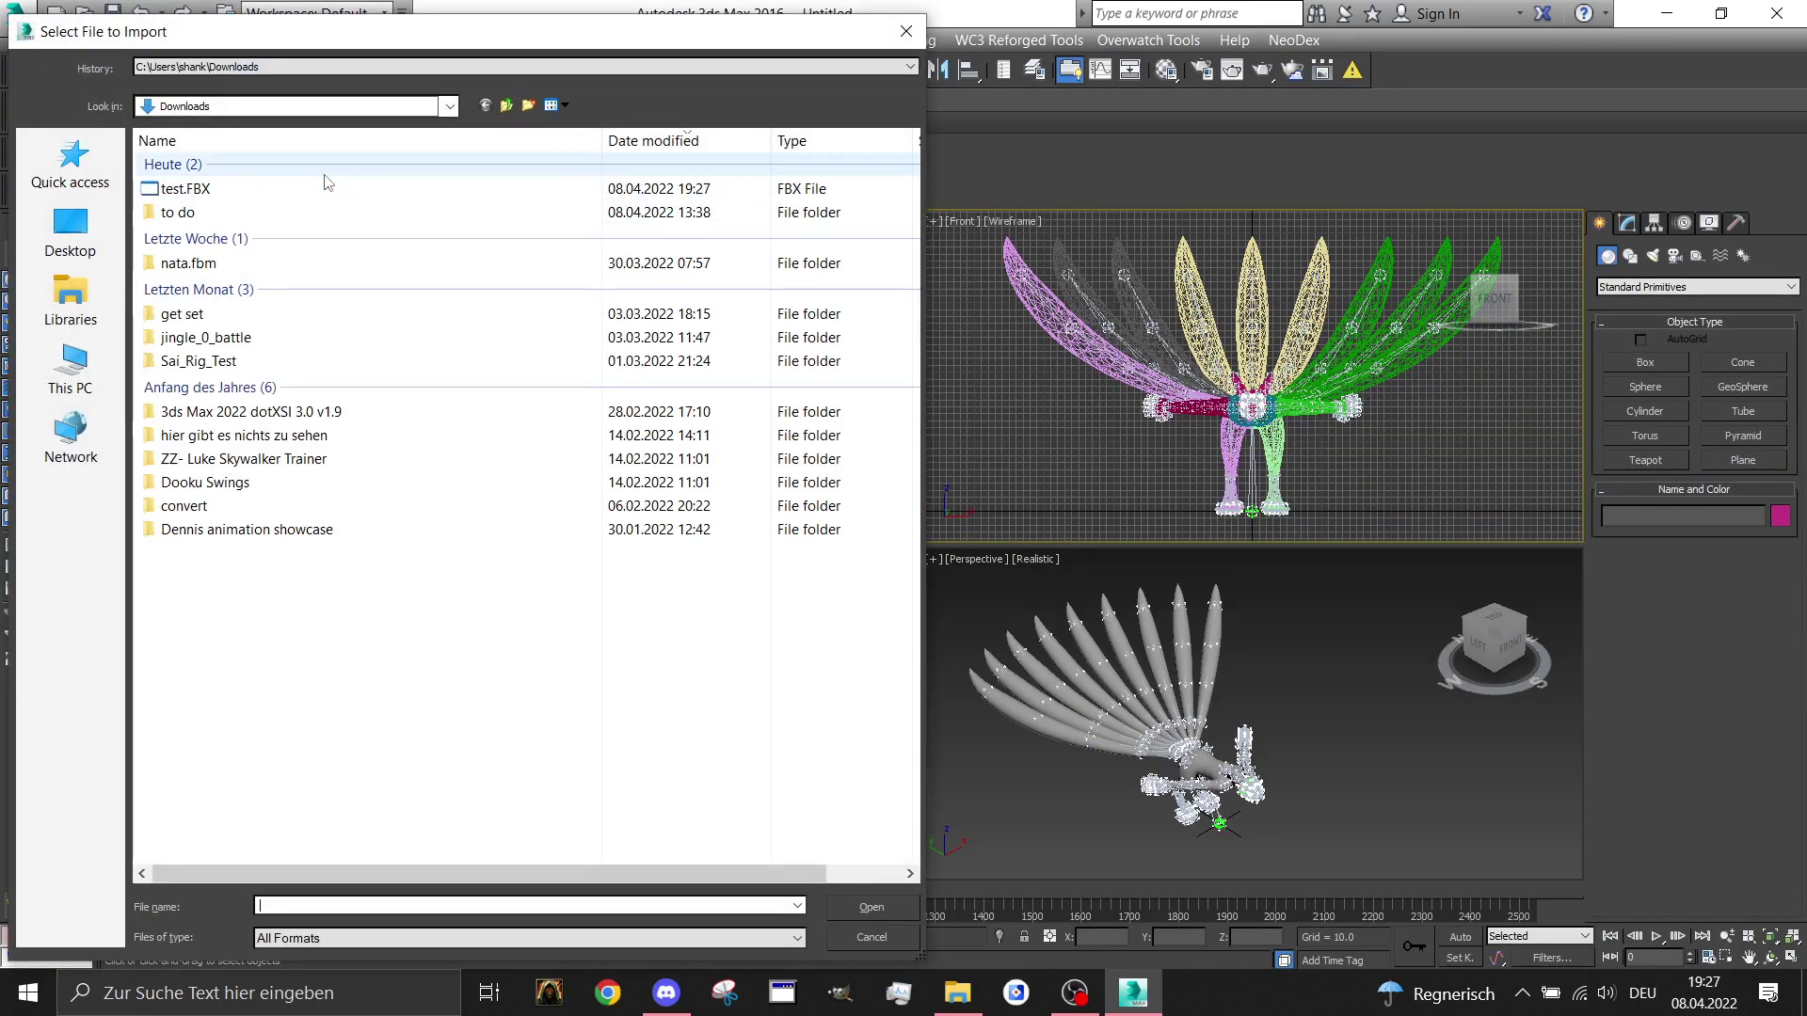
double_click(273, 194)
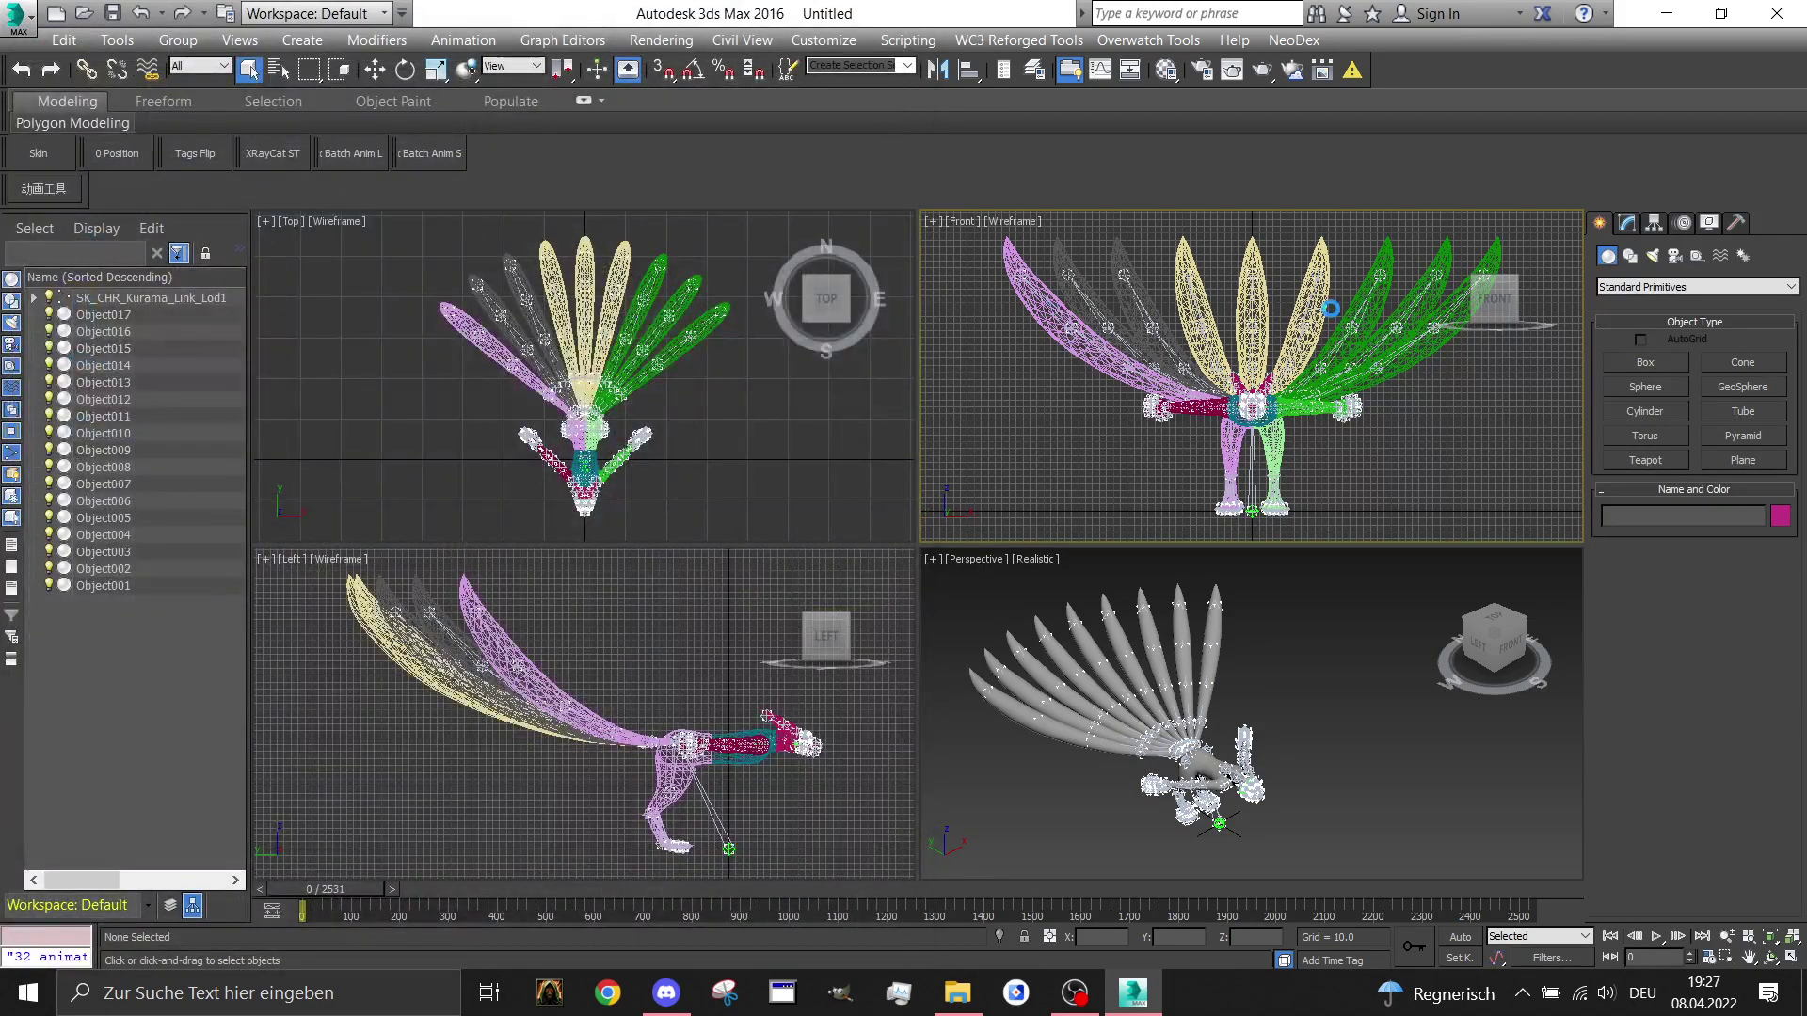
click(1645, 138)
Reset 3ds Max to a fresh empty scene, discarding the unsaved changes
click(17, 15)
click(94, 141)
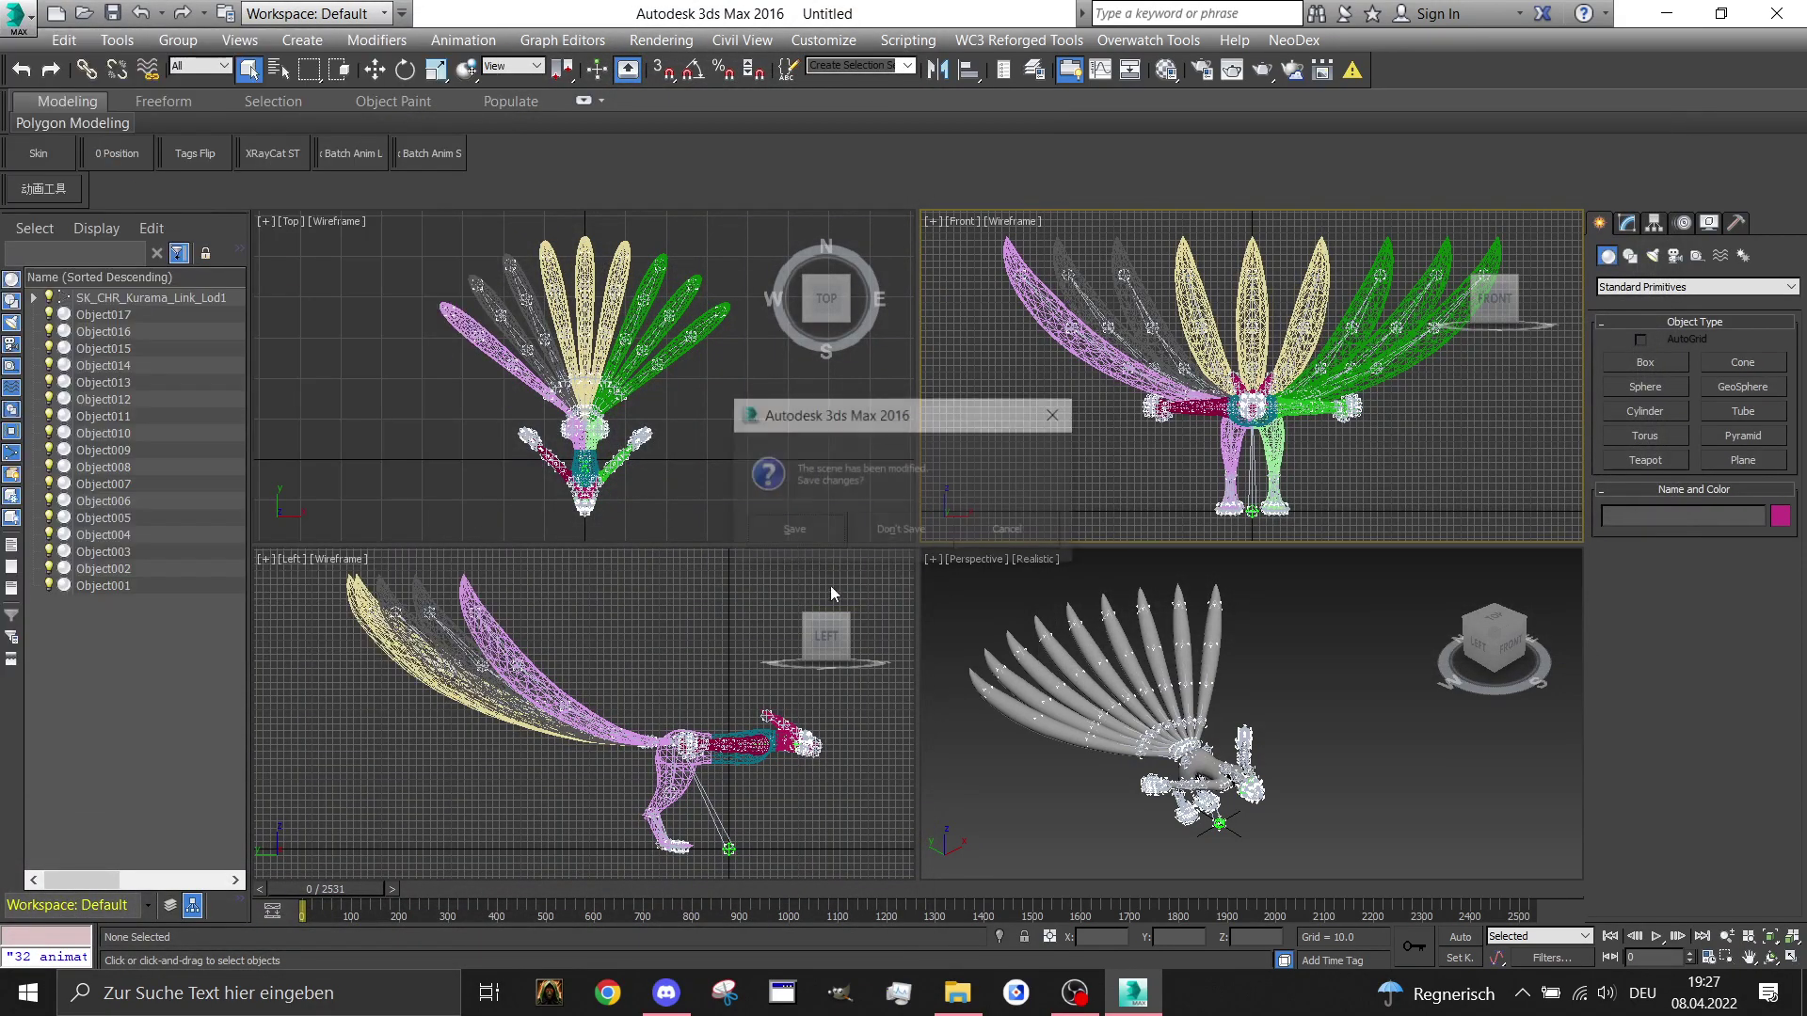
click(908, 533)
click(821, 528)
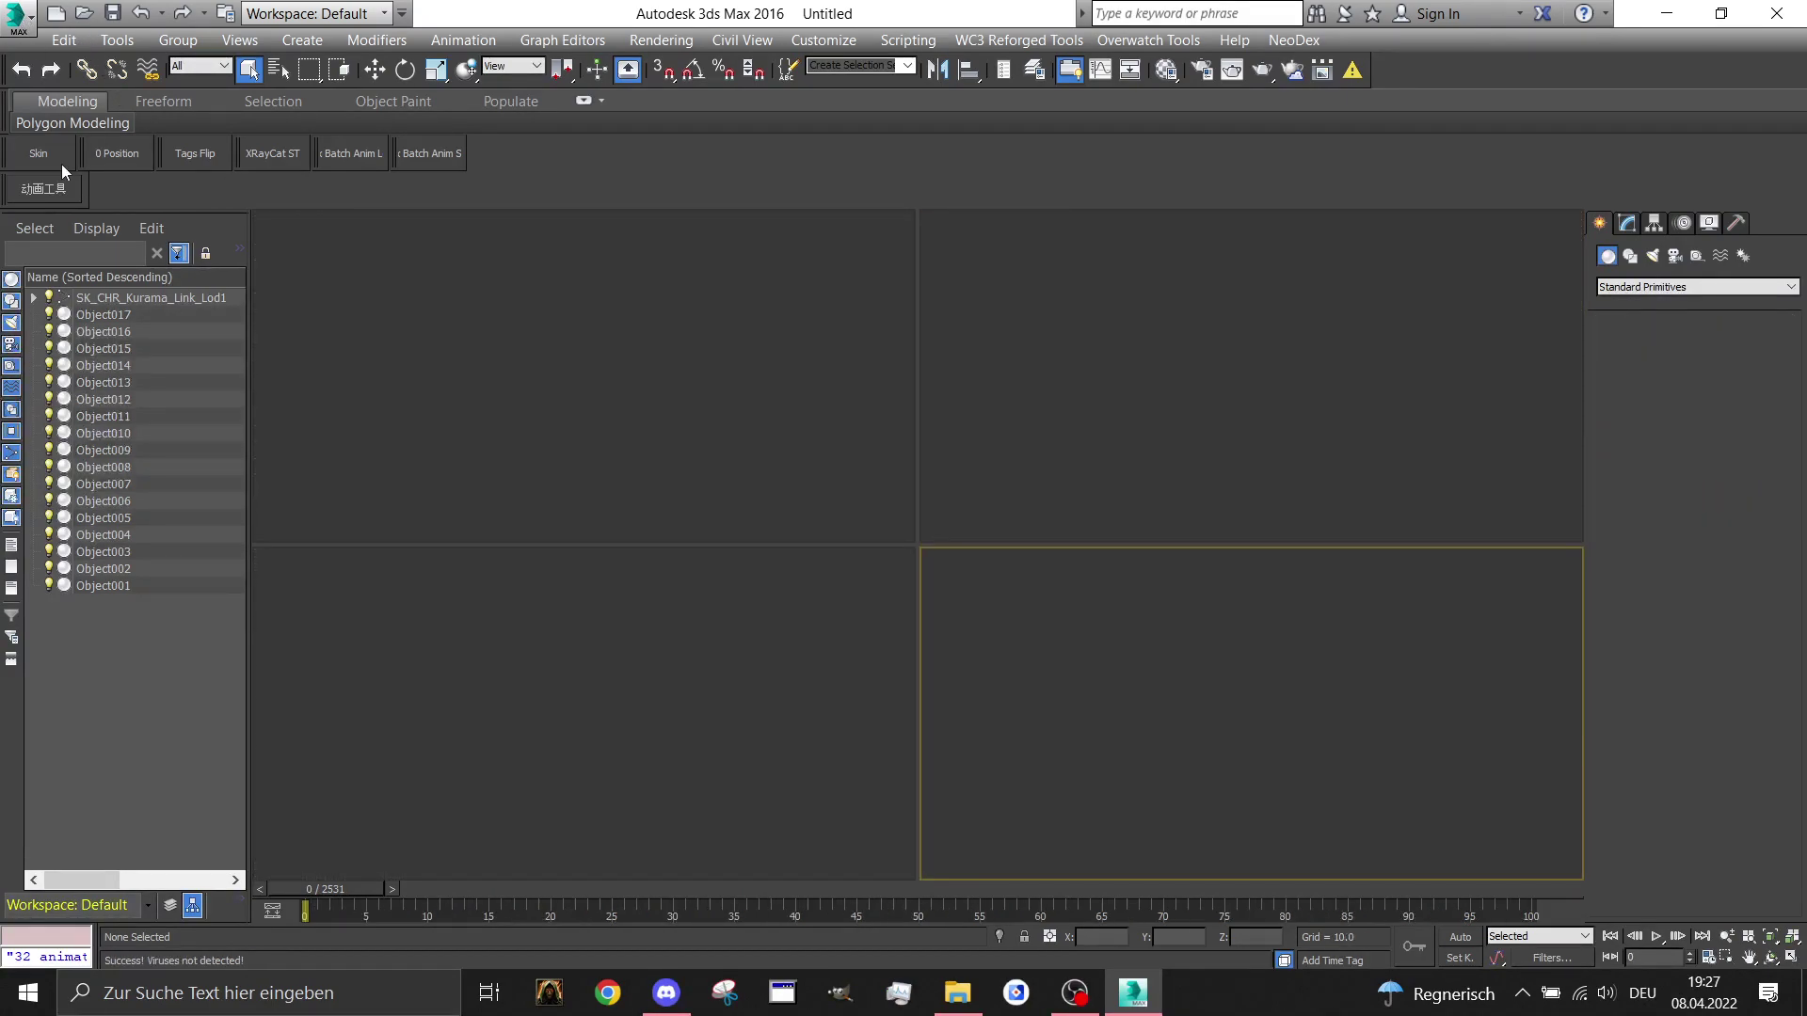
Import test.FBX into the empty Untitled scene, accepting the FBX import settings
click(17, 15)
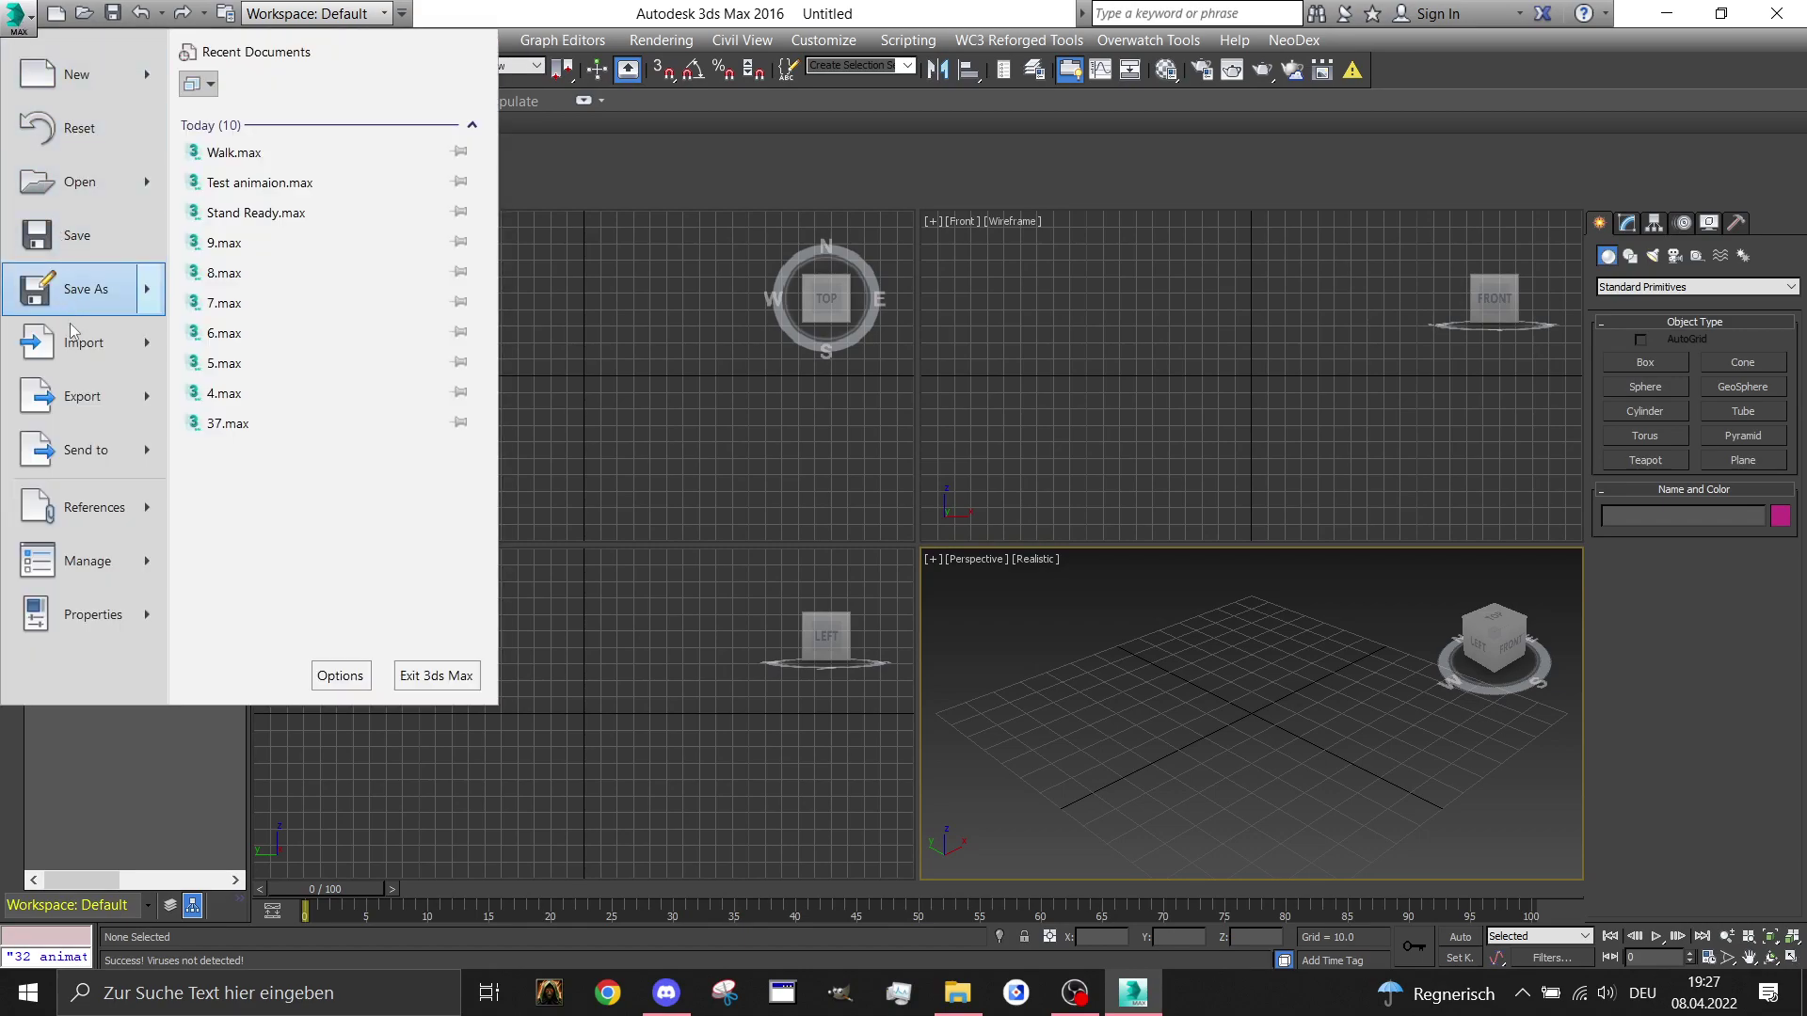
click(83, 342)
double_click(188, 186)
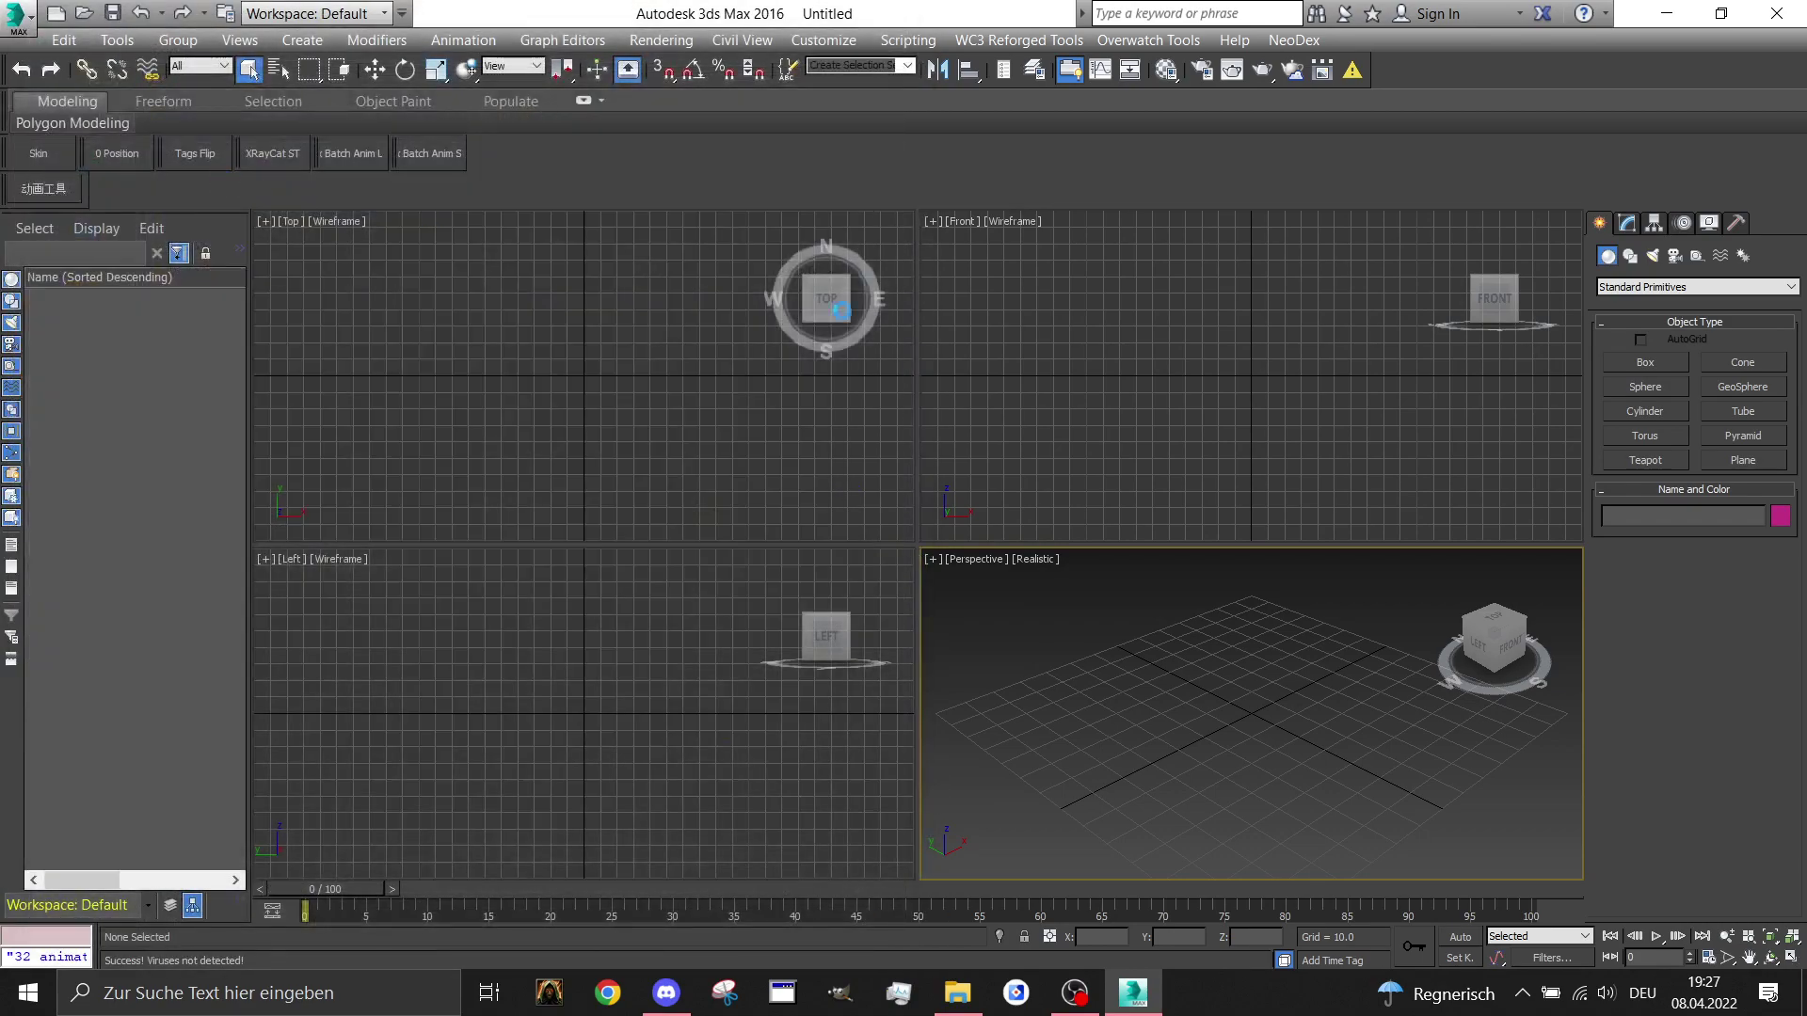
drag(1653, 303, 1663, 339)
click(1483, 658)
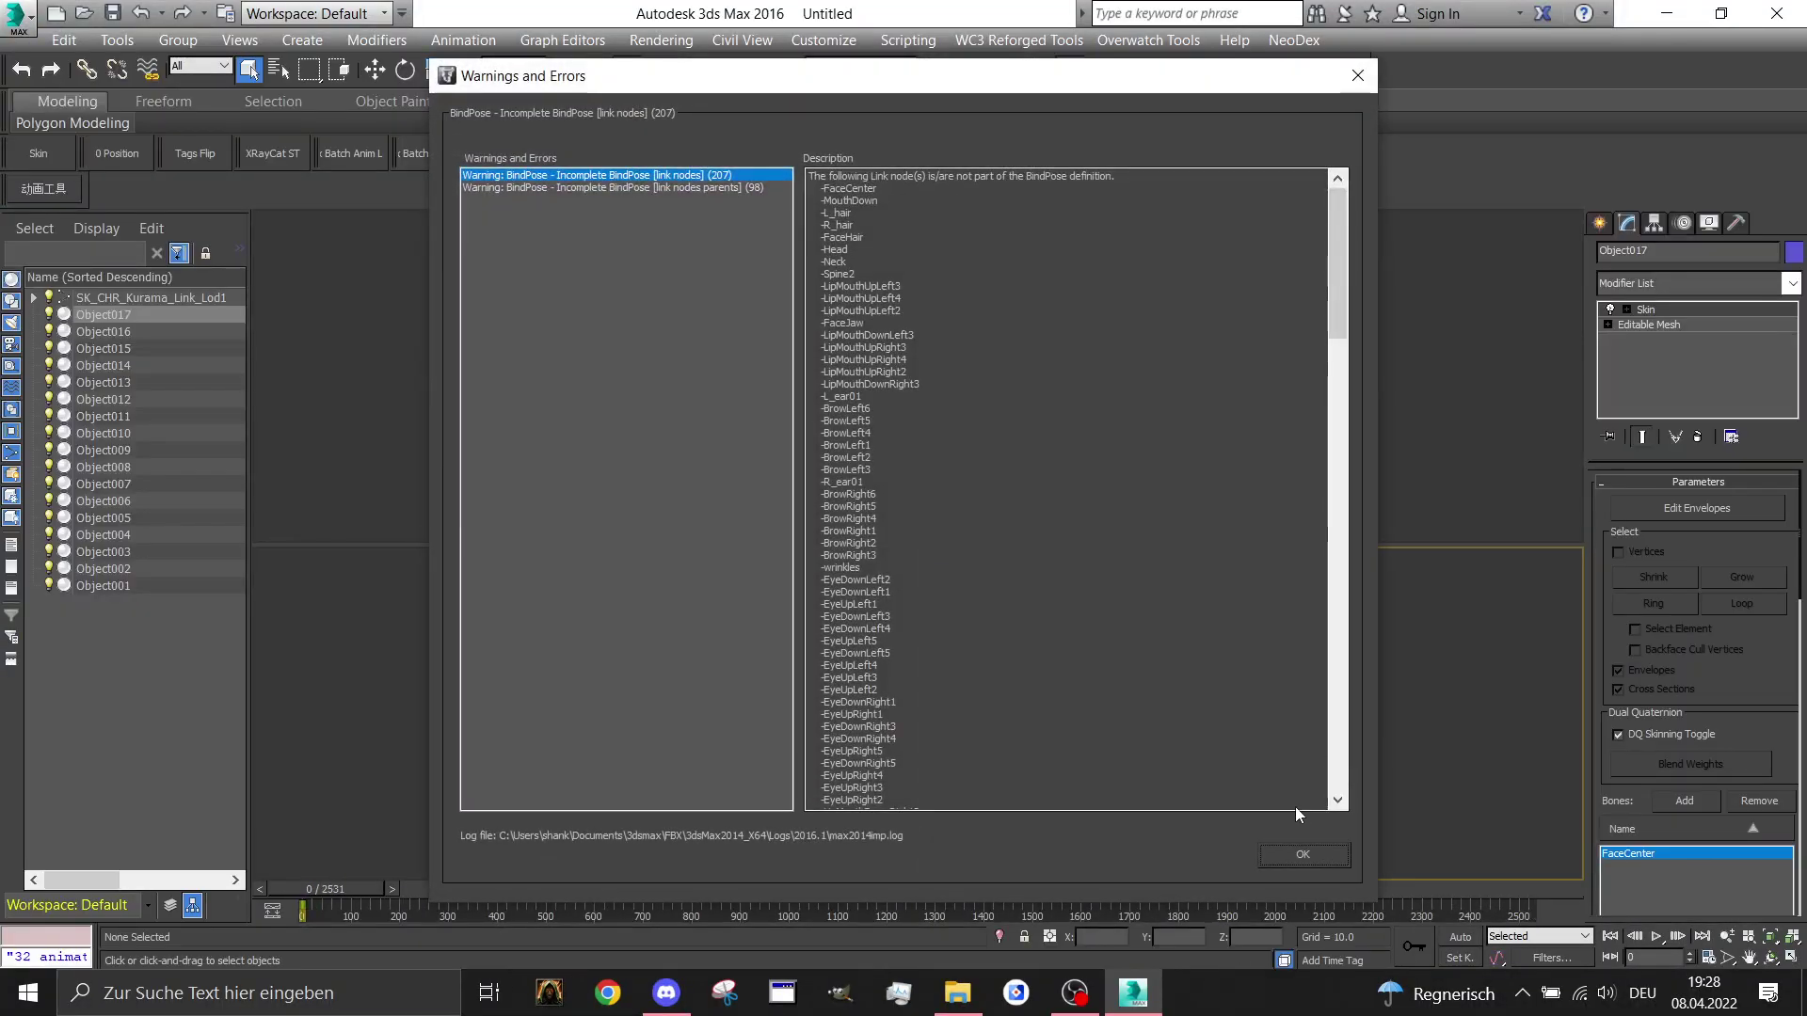
click(1305, 857)
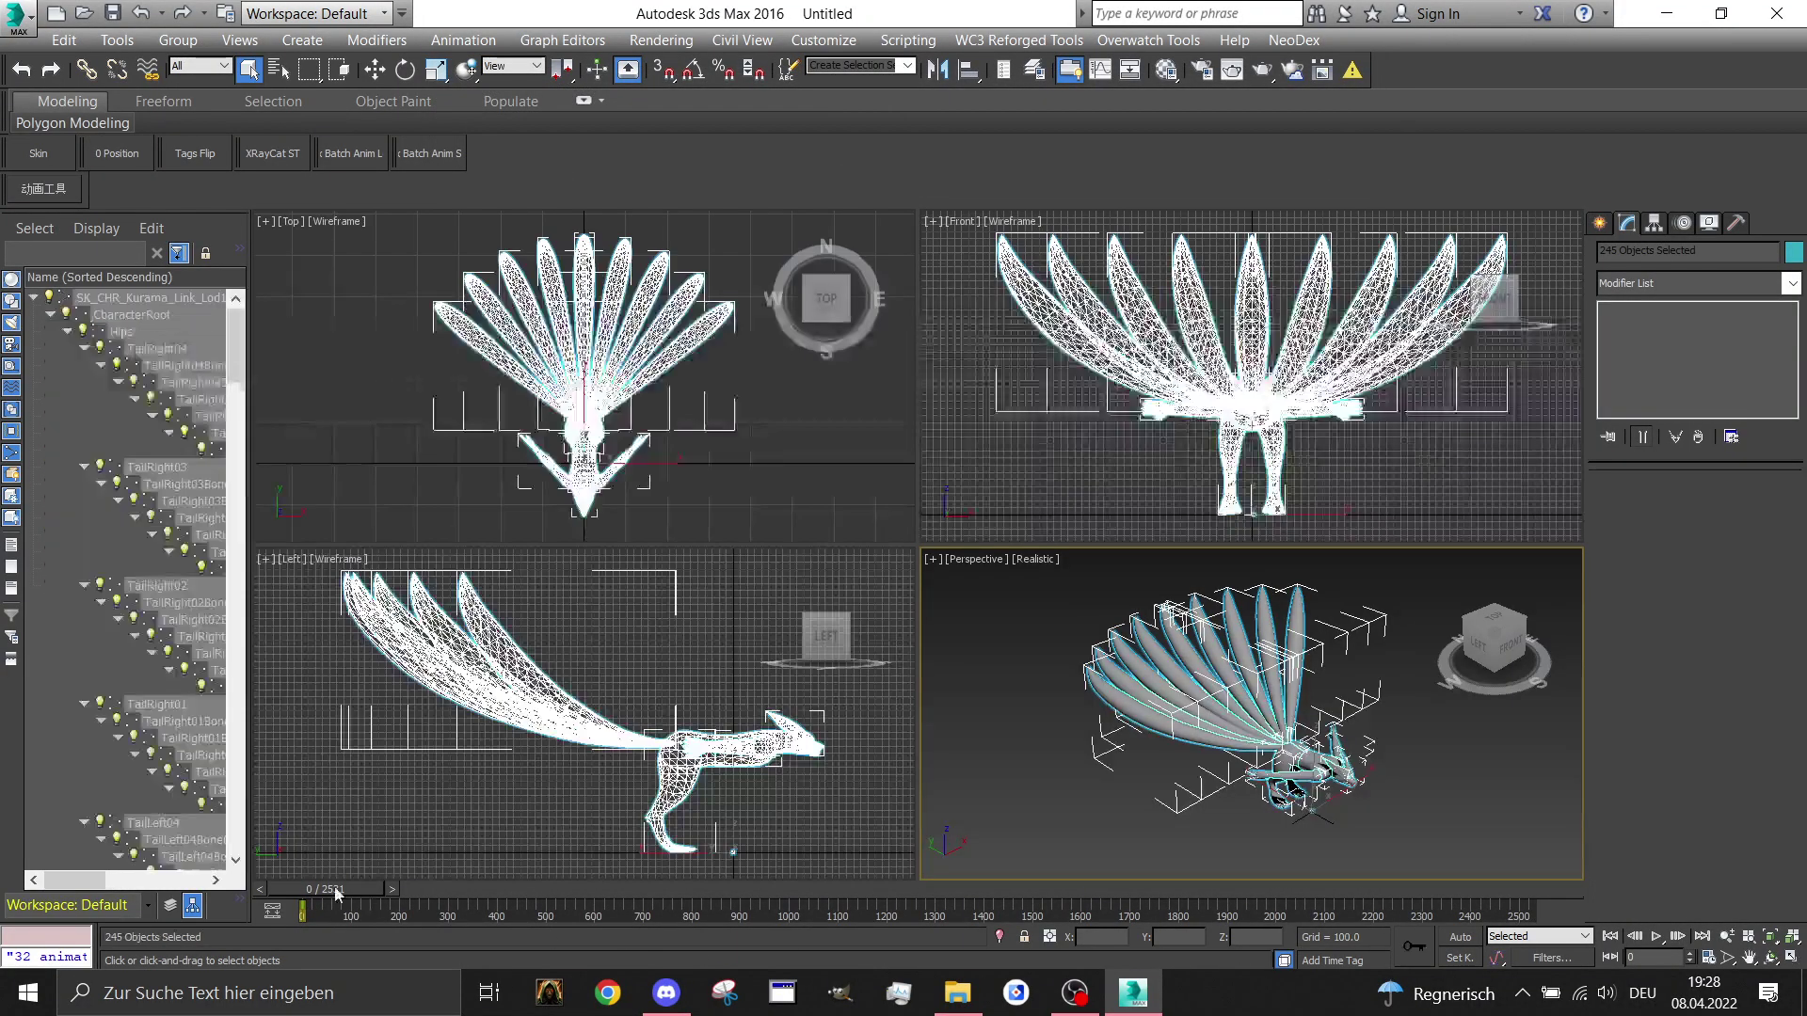
drag(328, 890, 187, 880)
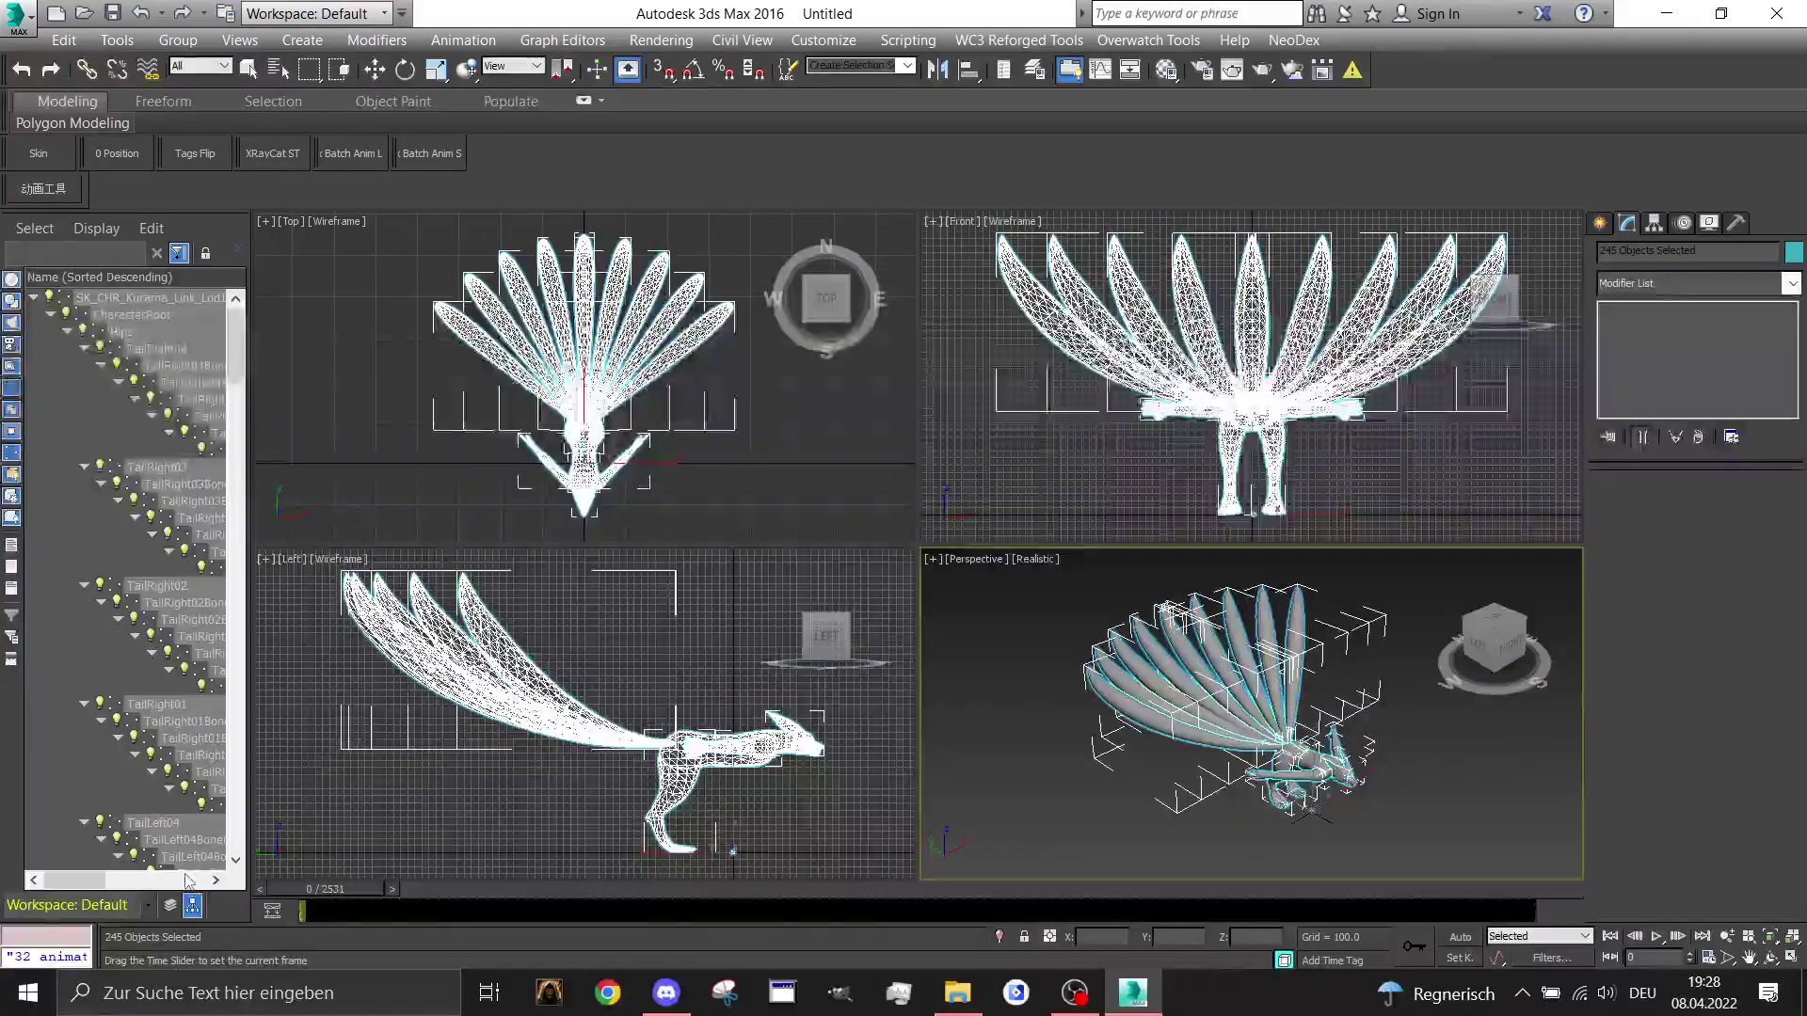
click(1295, 39)
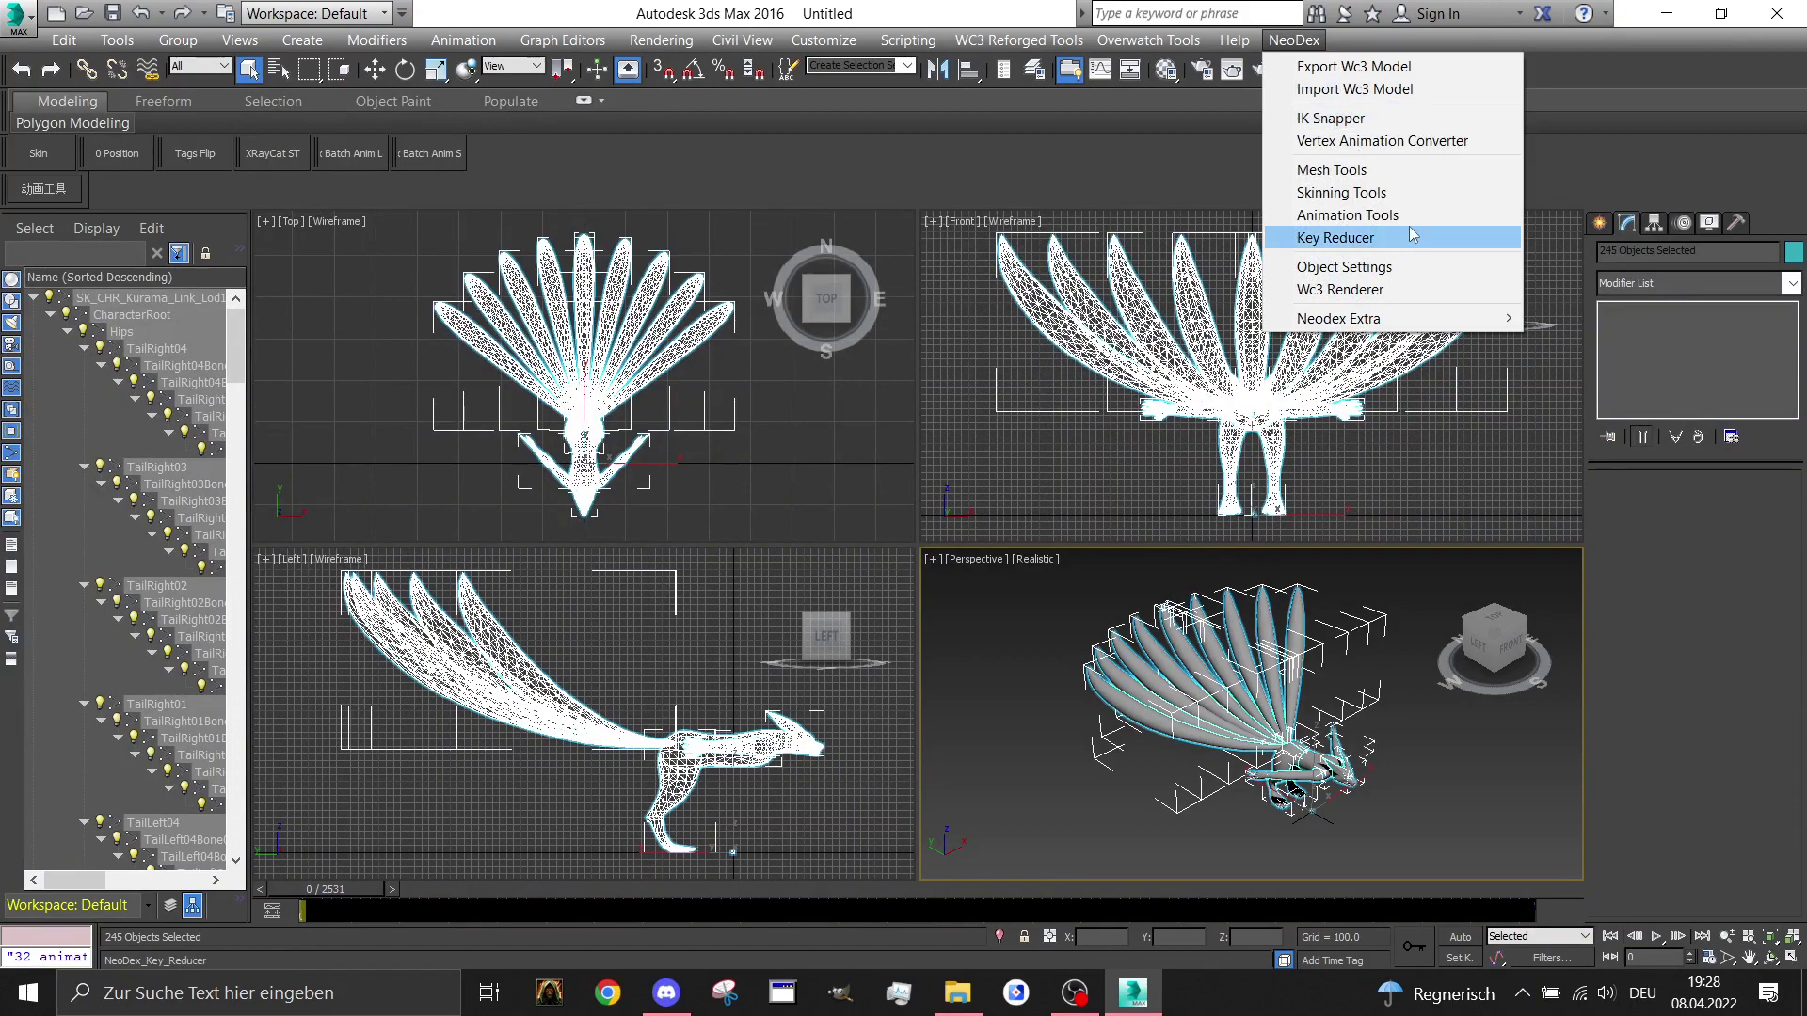
mouse_move(1449, 327)
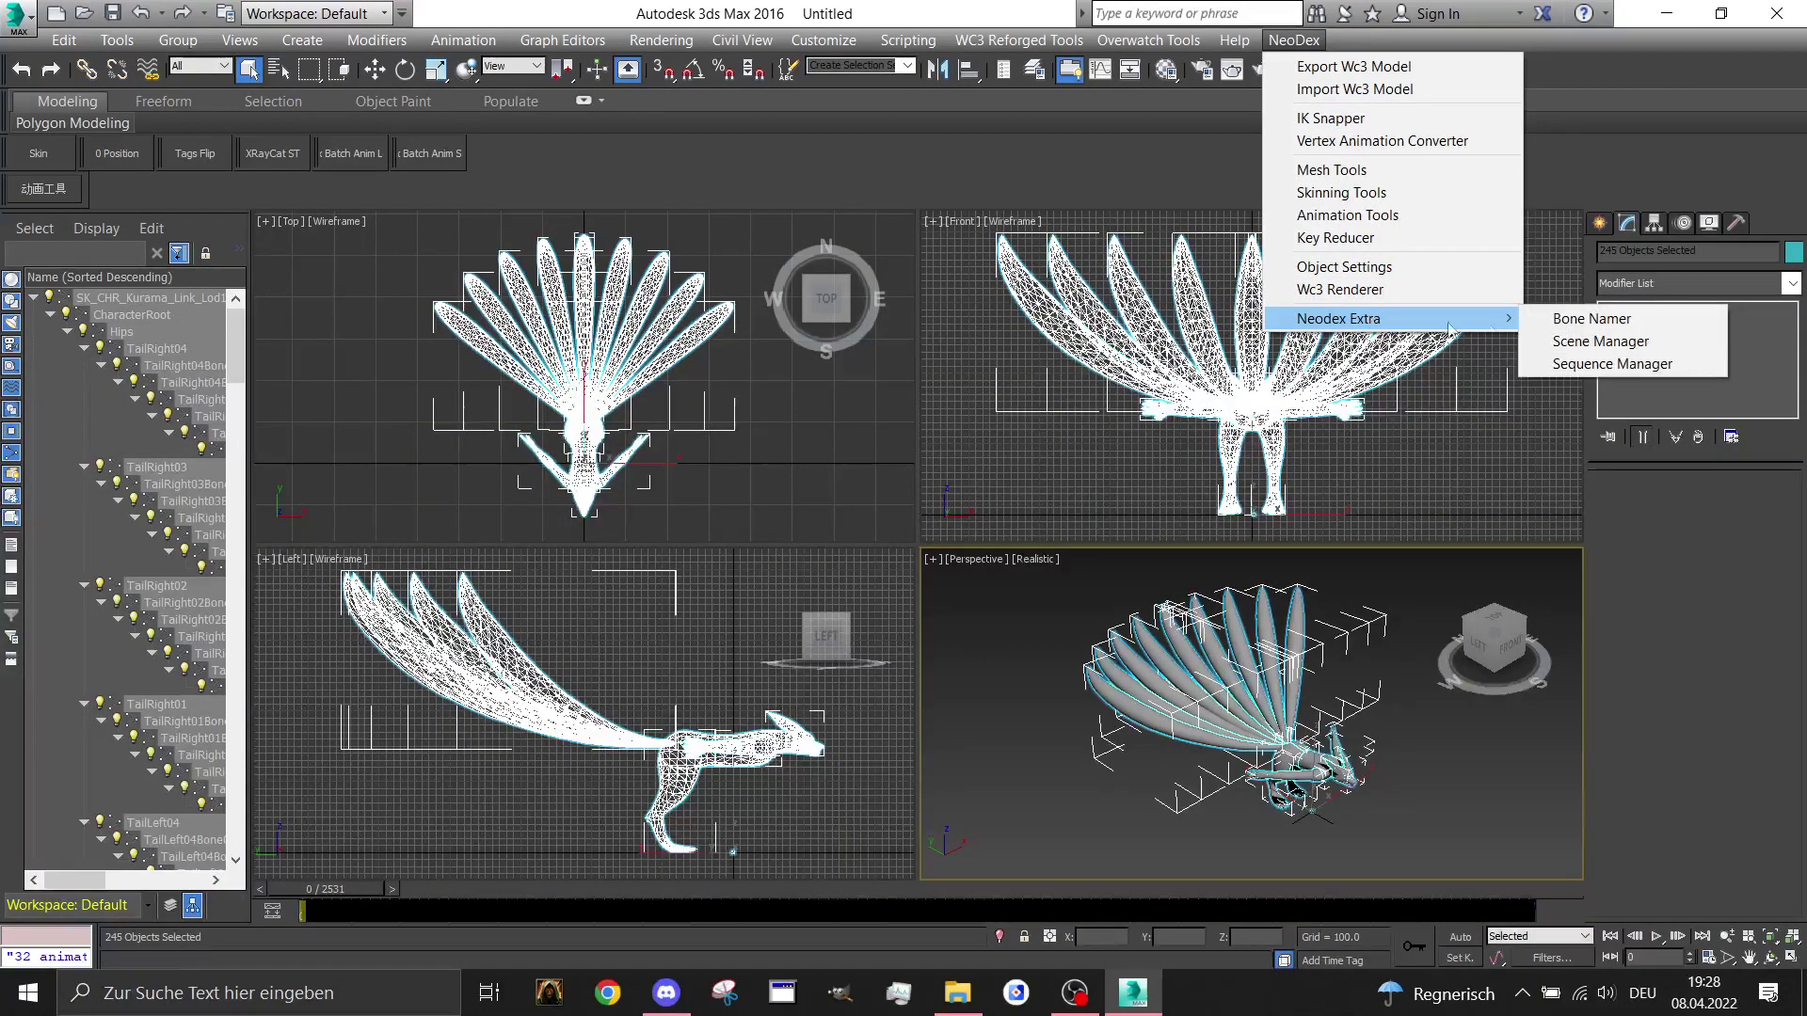
click(1600, 364)
drag(920, 384, 1373, 342)
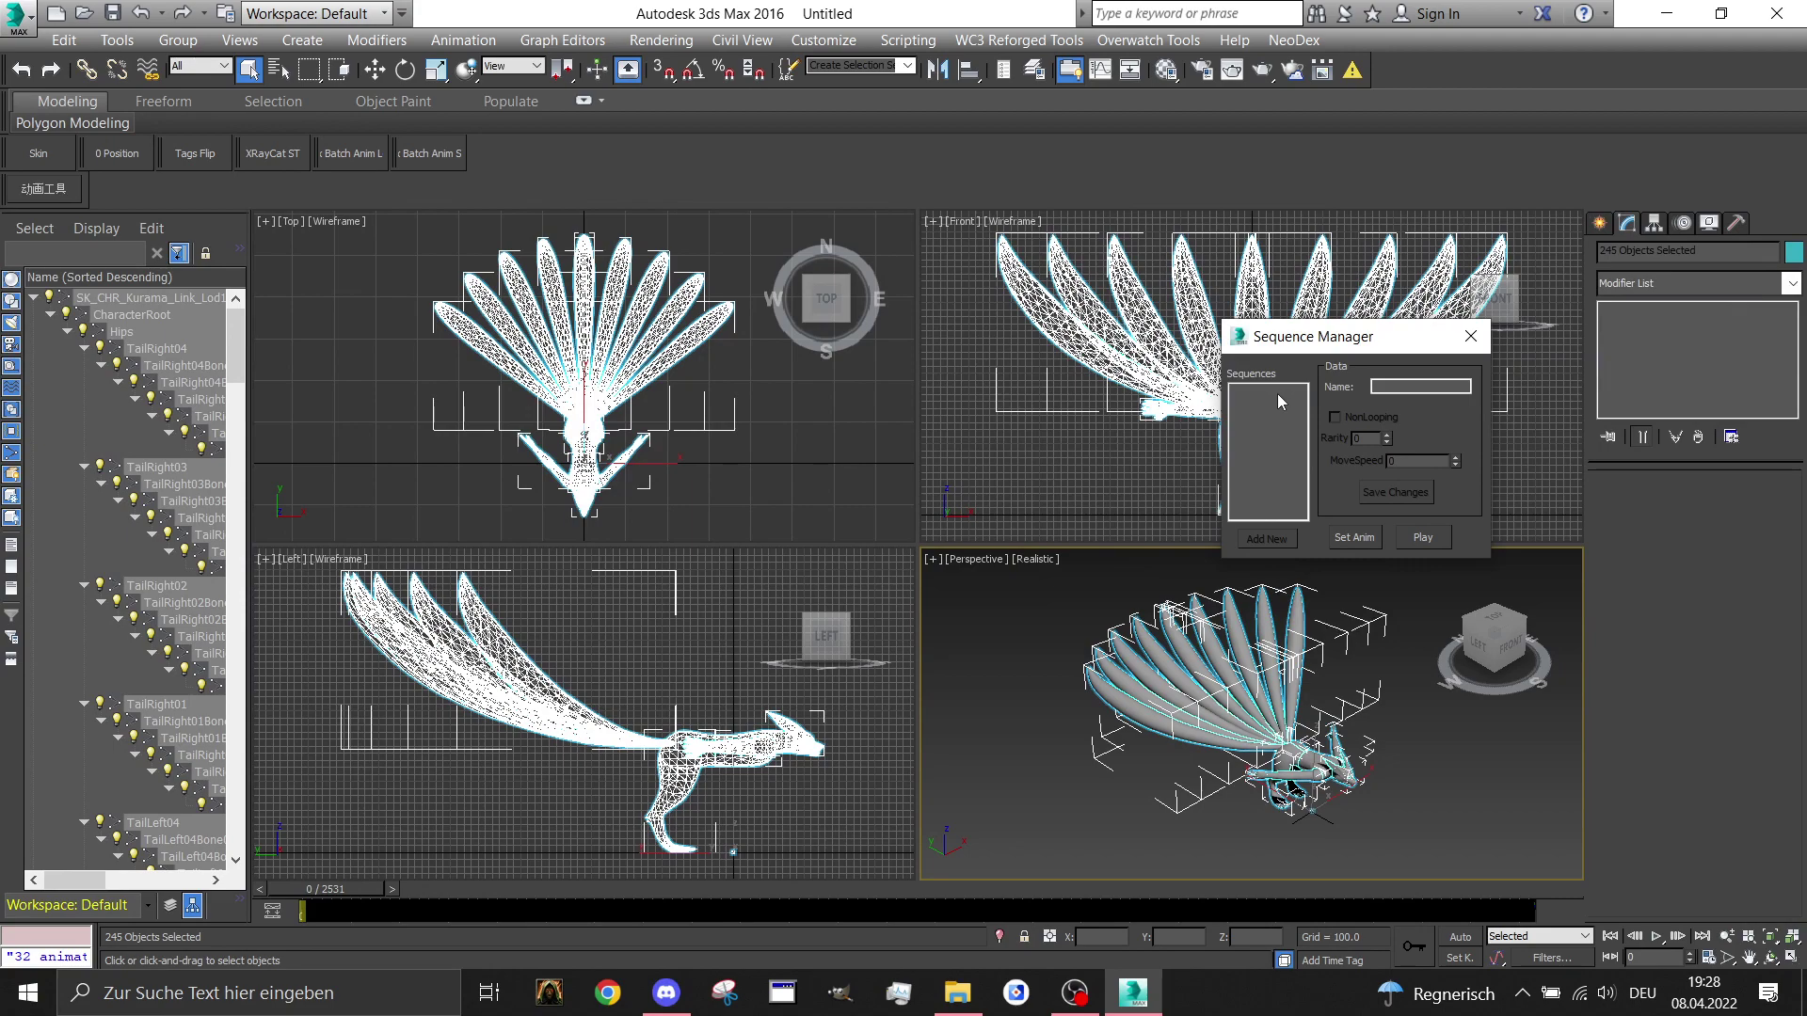
click(1470, 336)
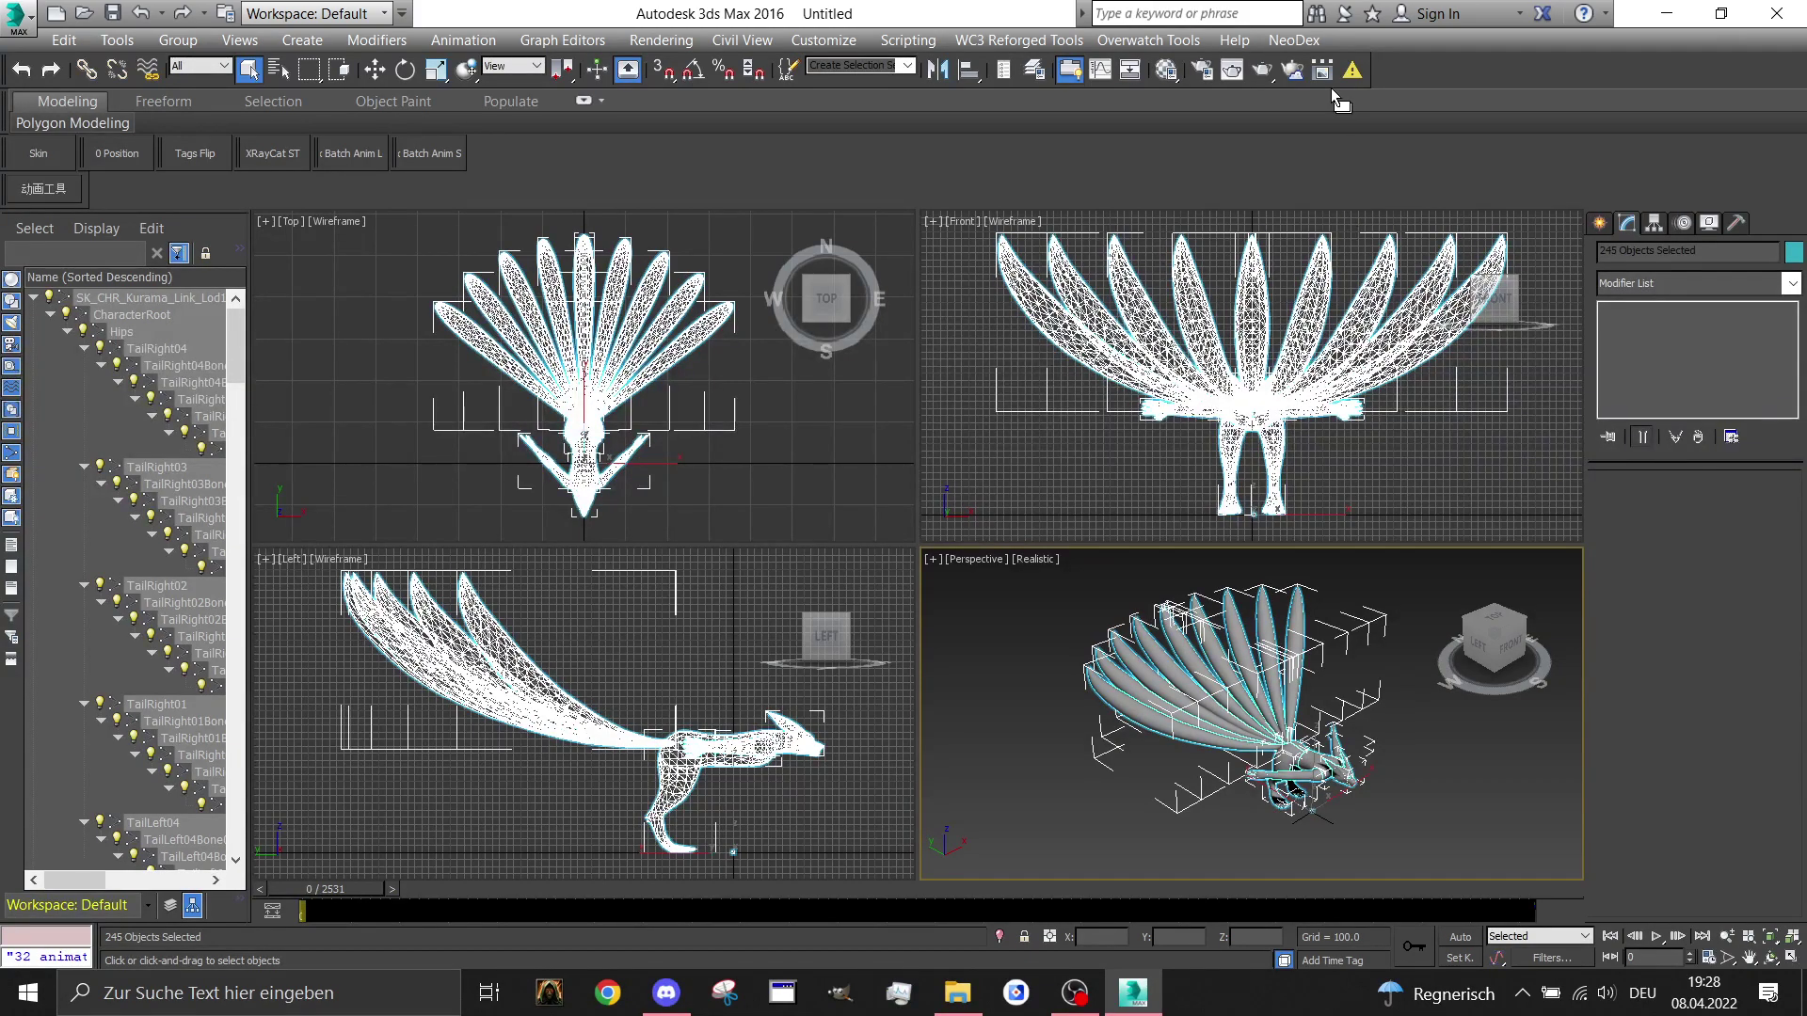
Load the 32 sequence names from Animation.txt via Animation Tools' Load Sequences Names
click(1294, 40)
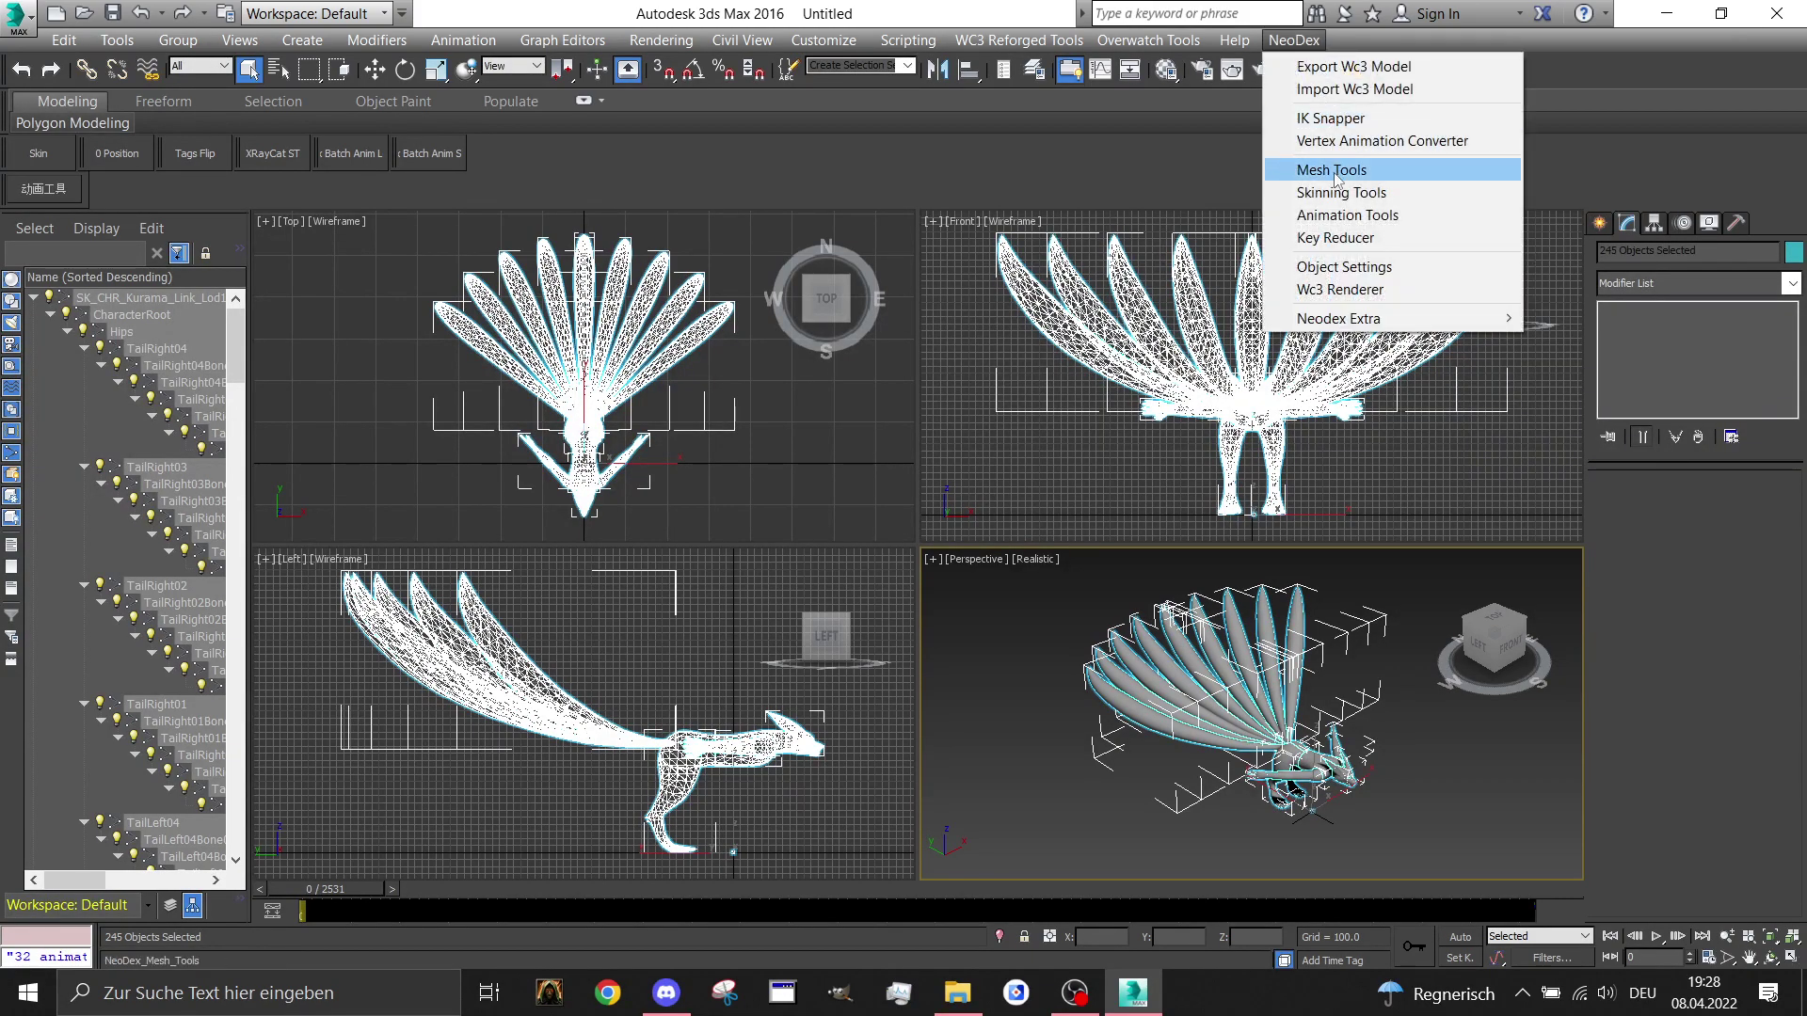
click(1348, 214)
scroll(924, 399, down, 2)
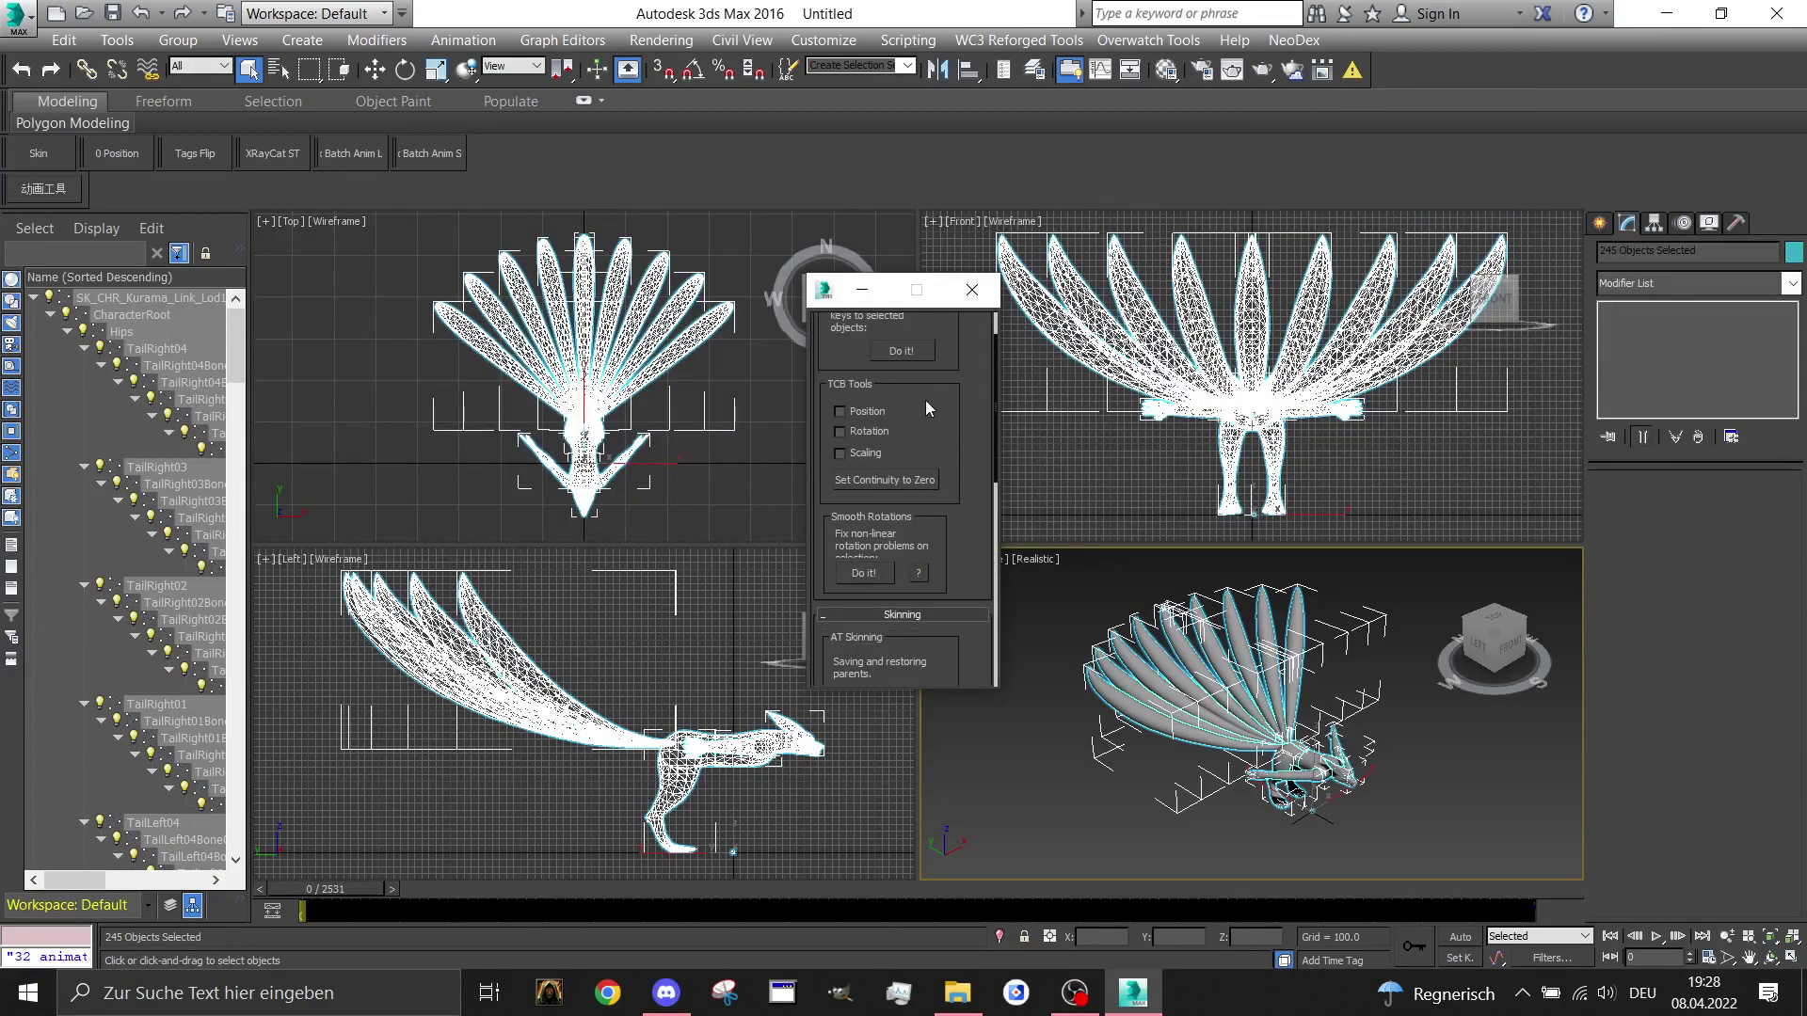
scroll(925, 399, down, 5)
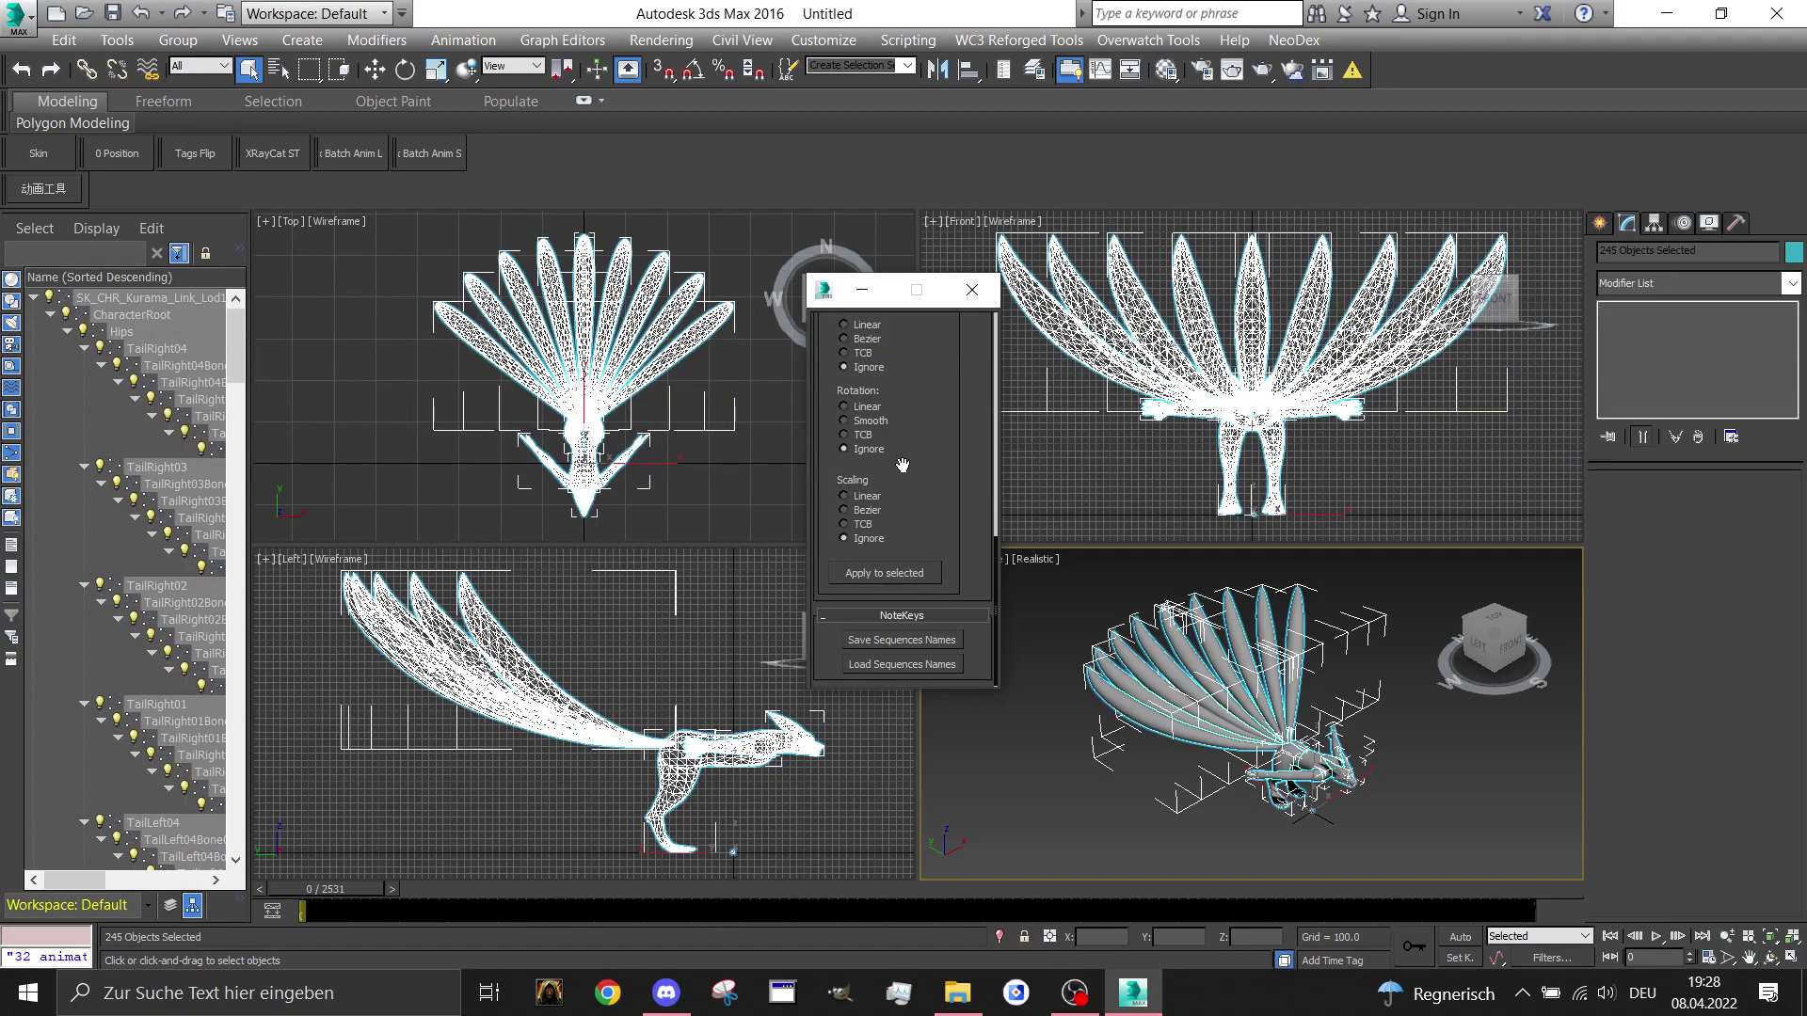
click(911, 665)
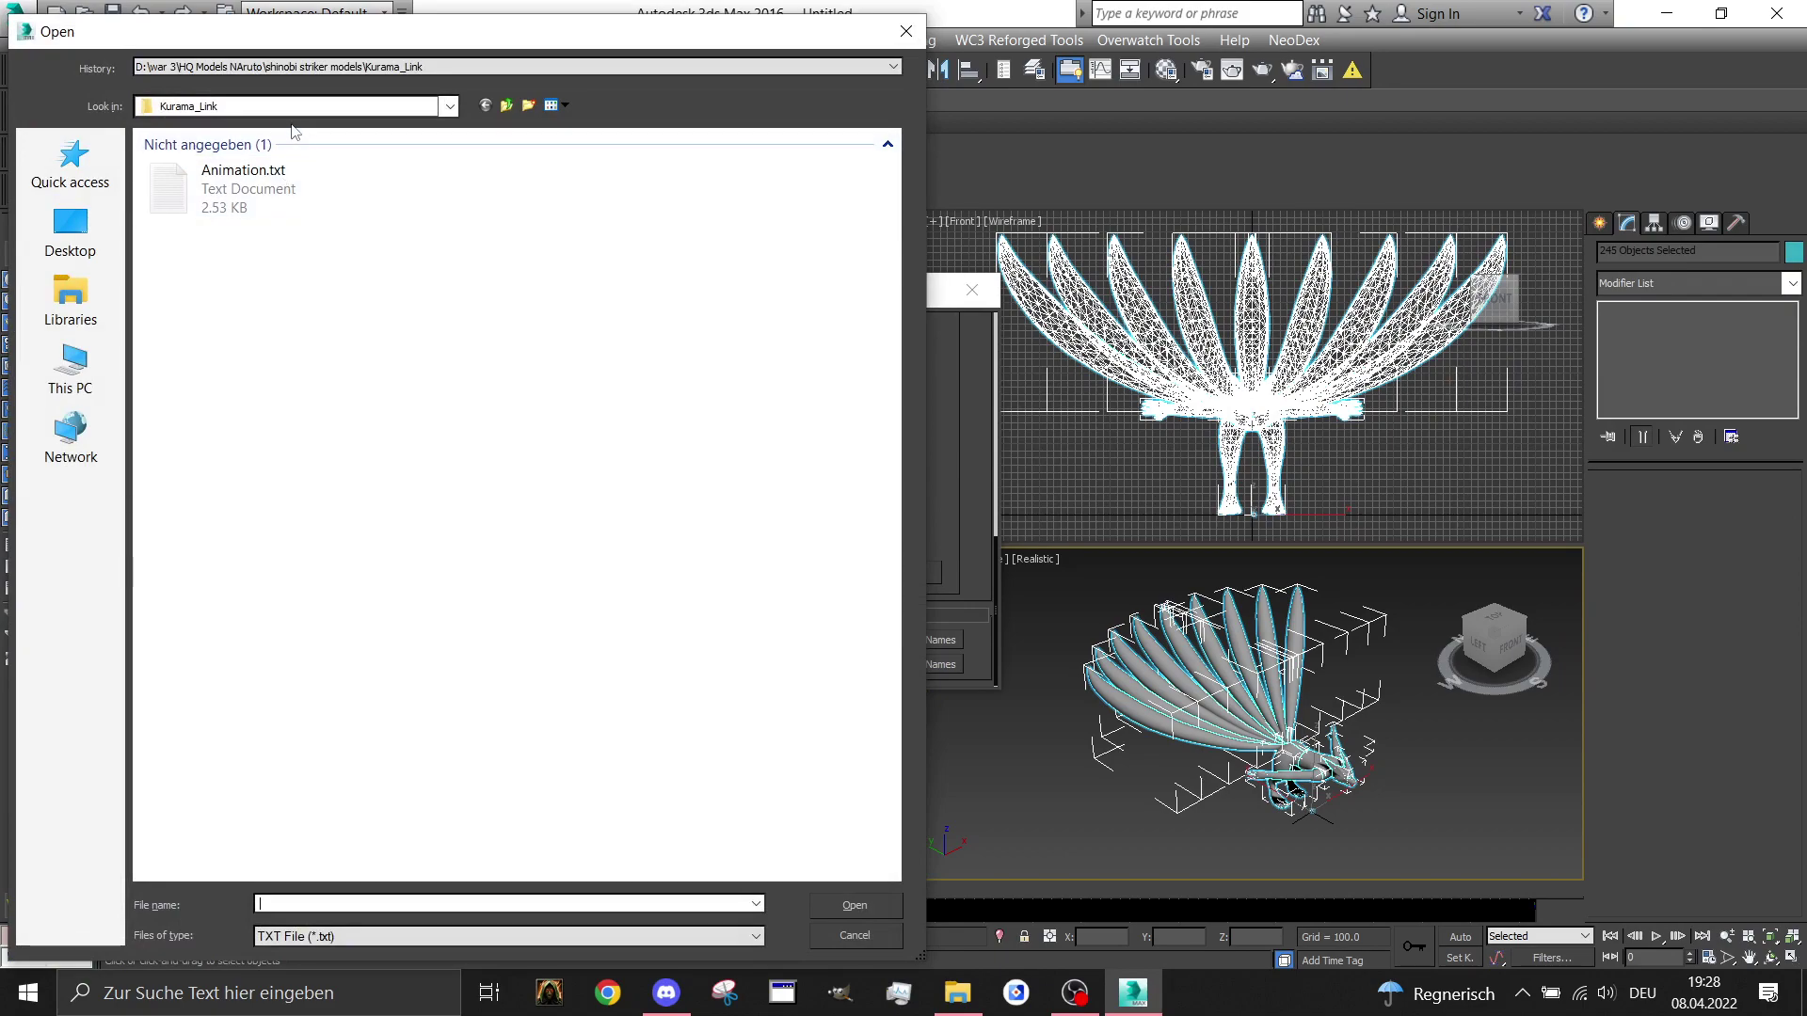
click(279, 213)
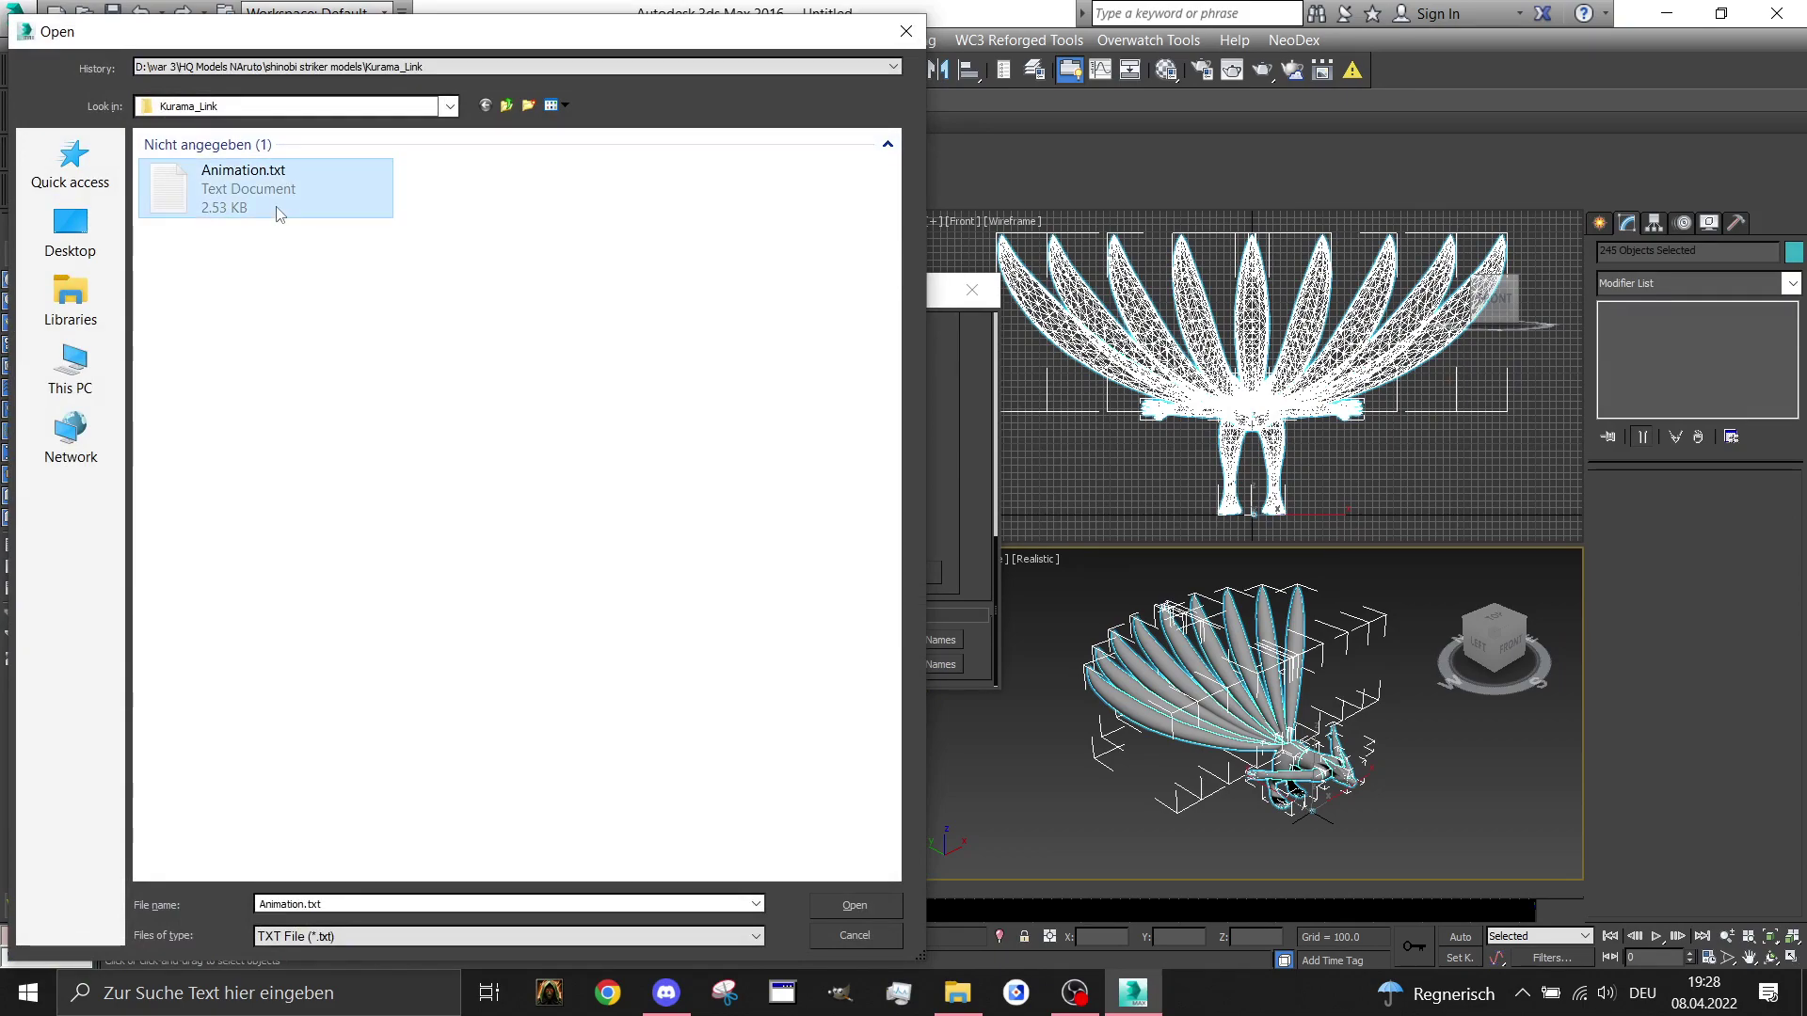
double_click(279, 213)
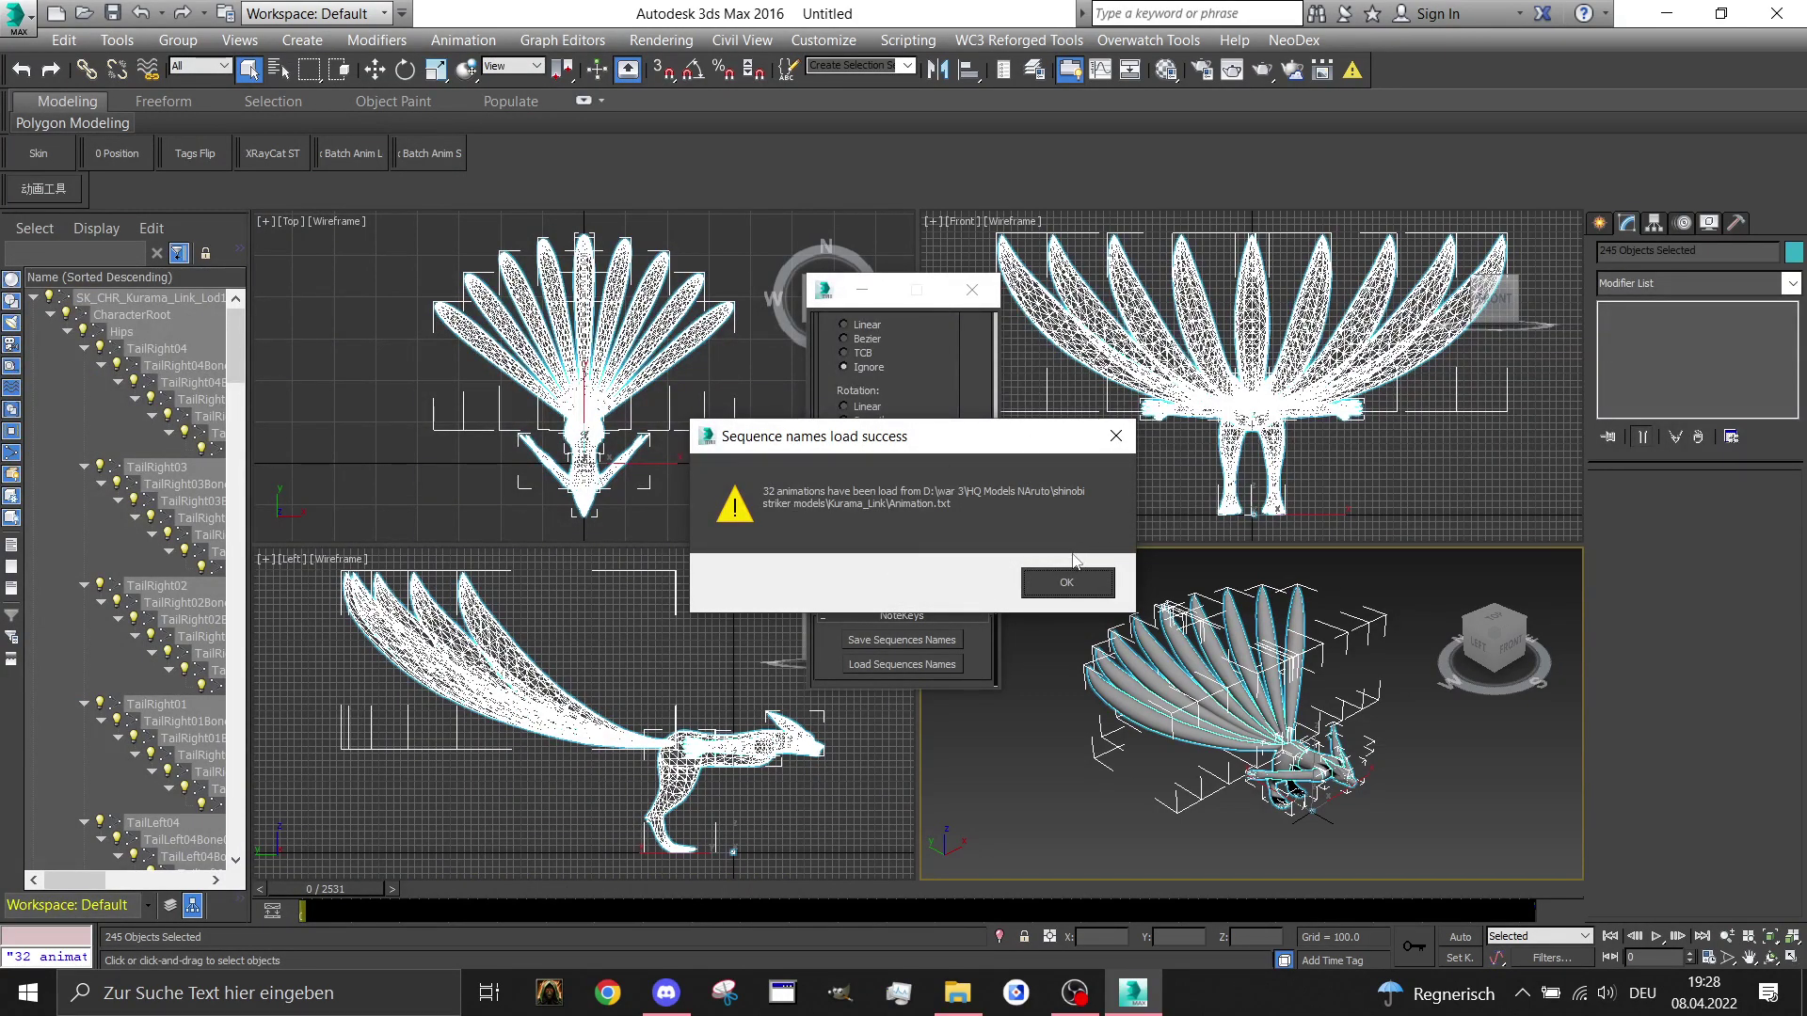
click(1067, 581)
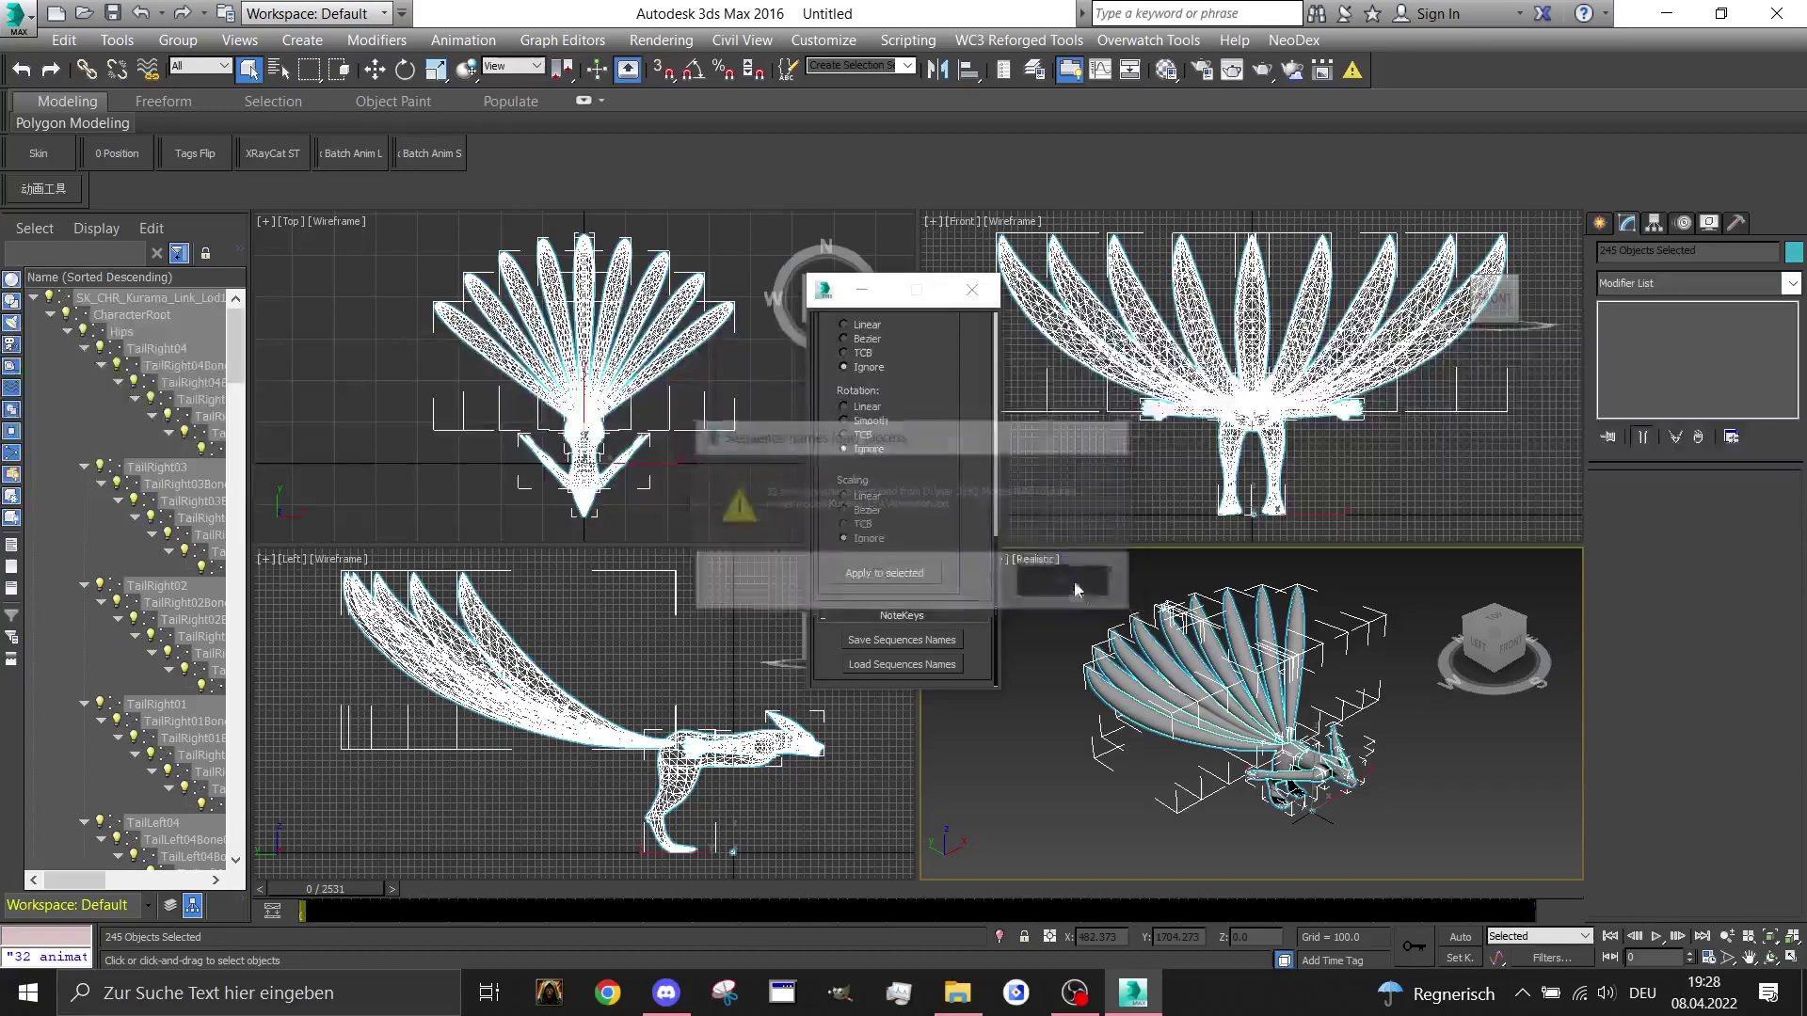
click(972, 289)
click(1313, 40)
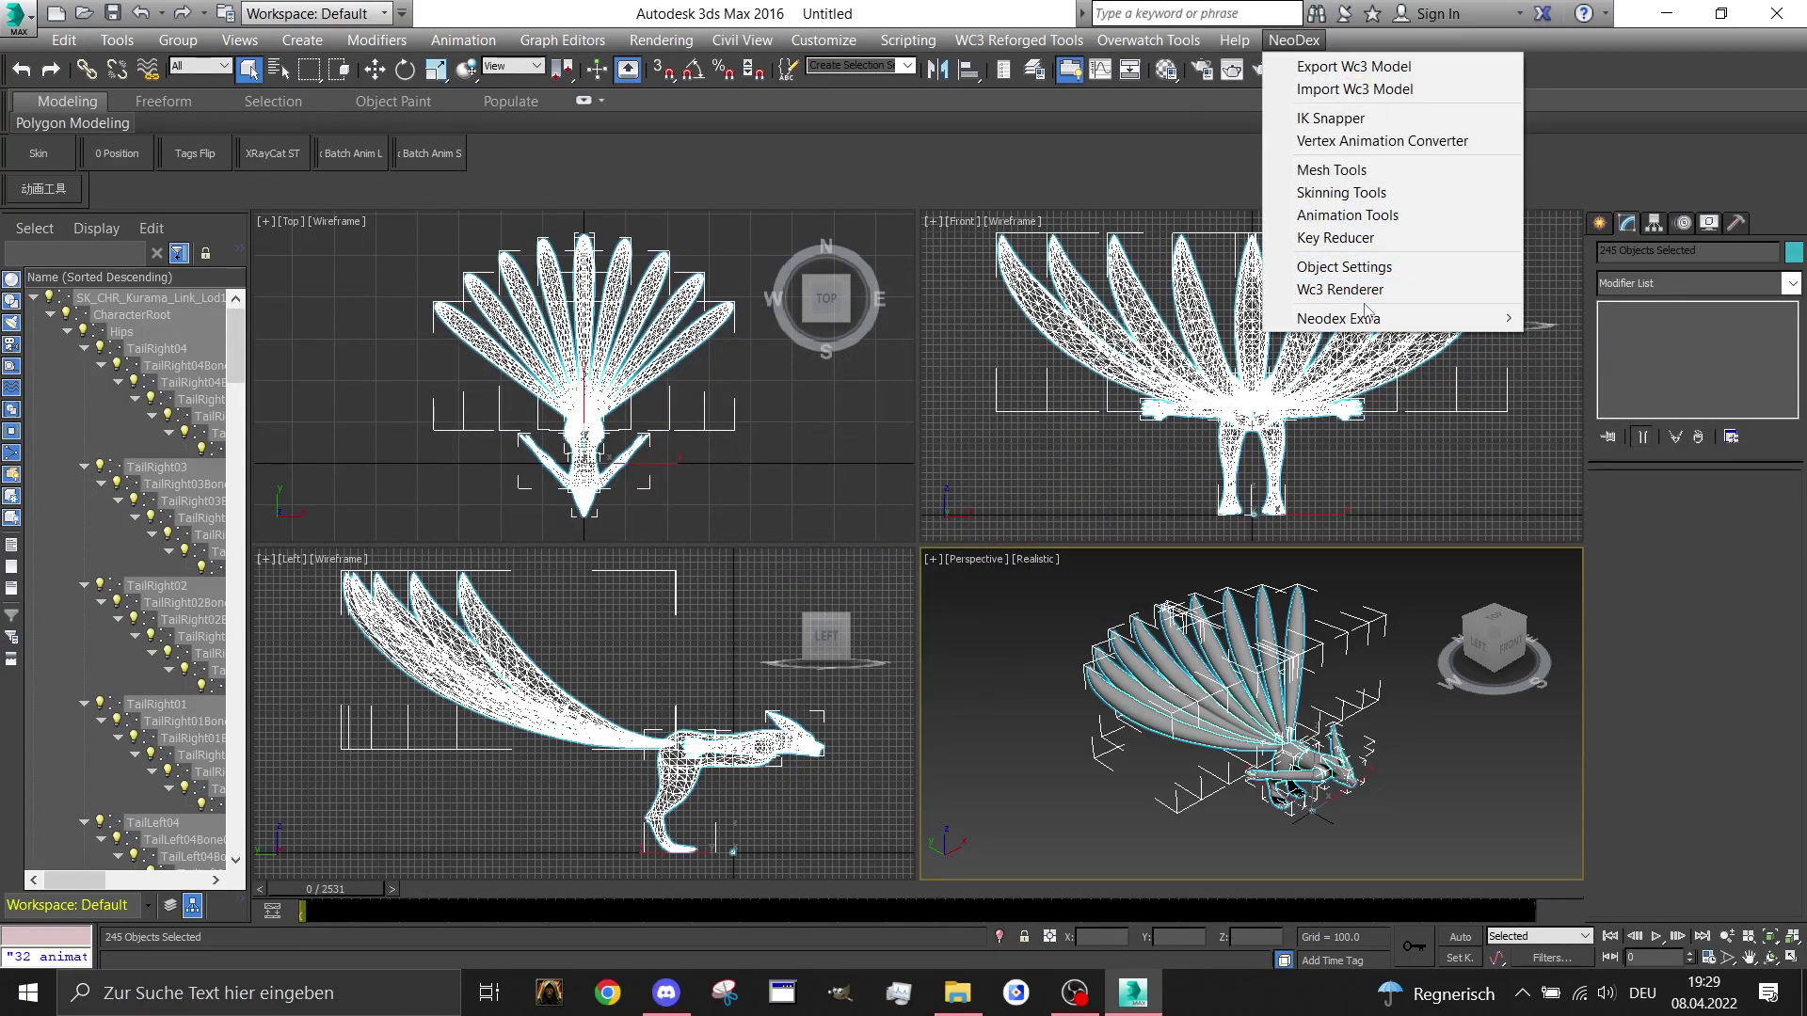
mouse_move(1360, 320)
click(1611, 363)
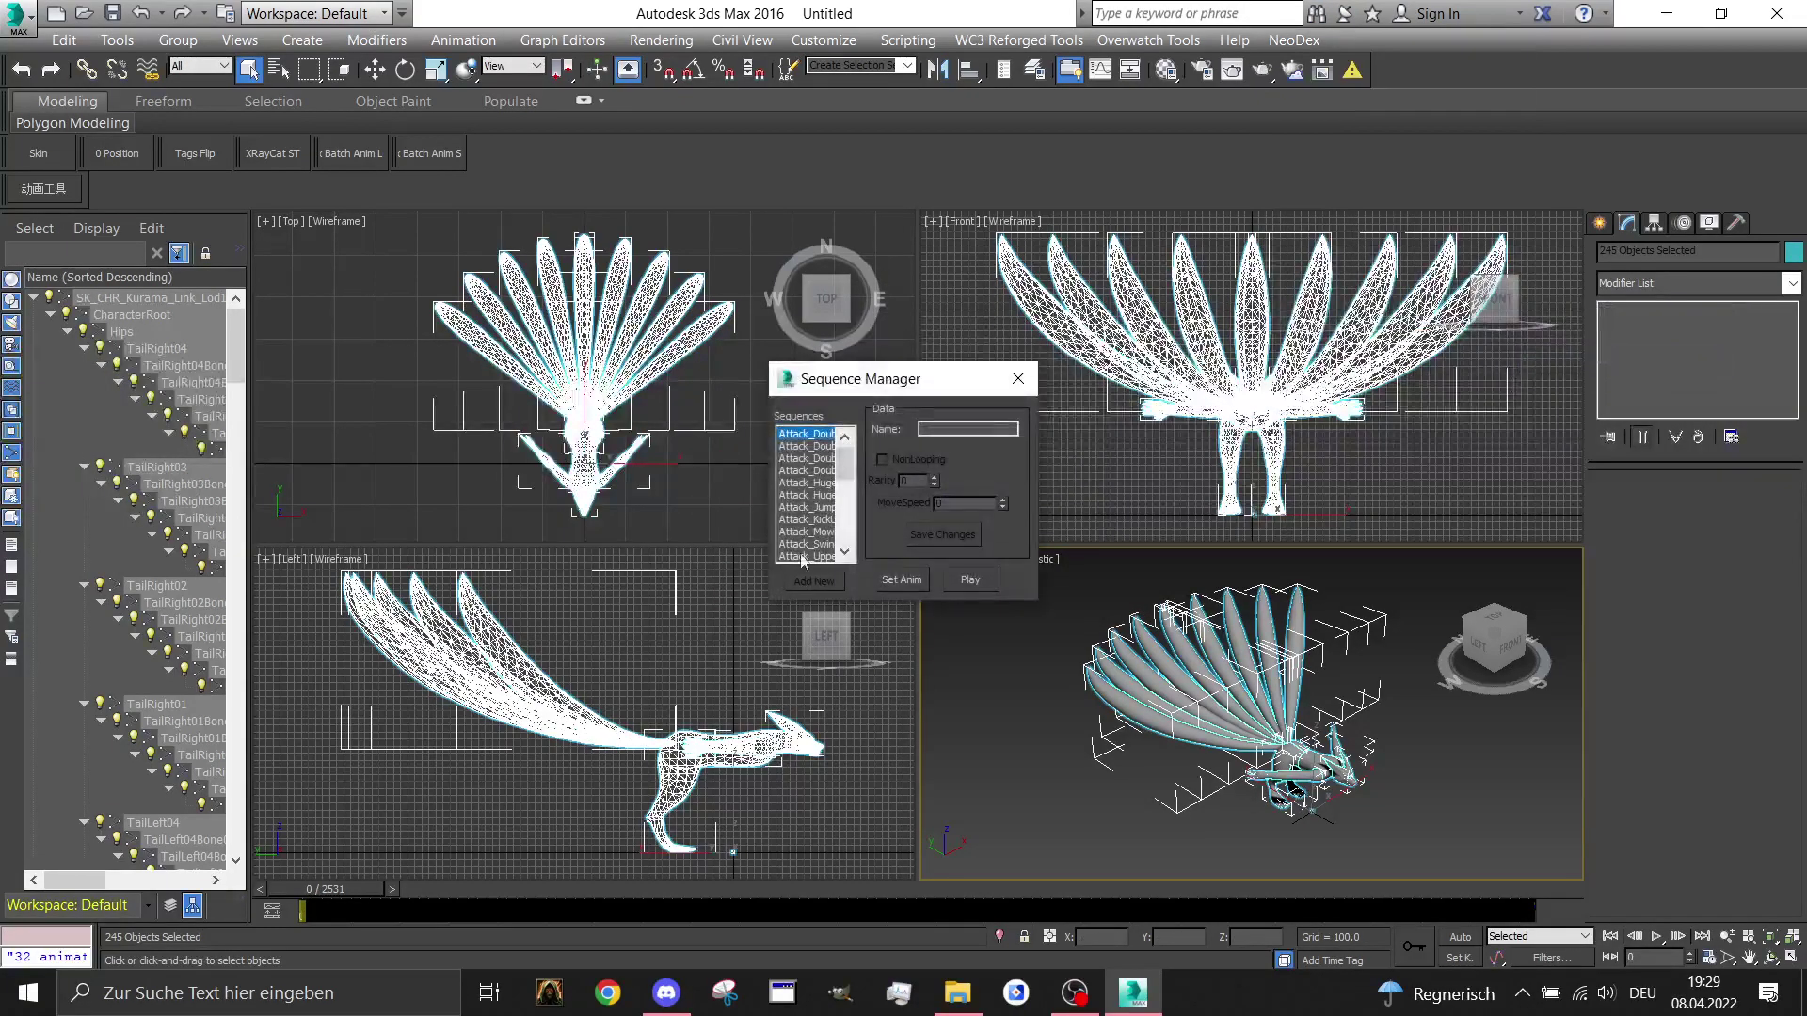
scroll(829, 482, down, 5)
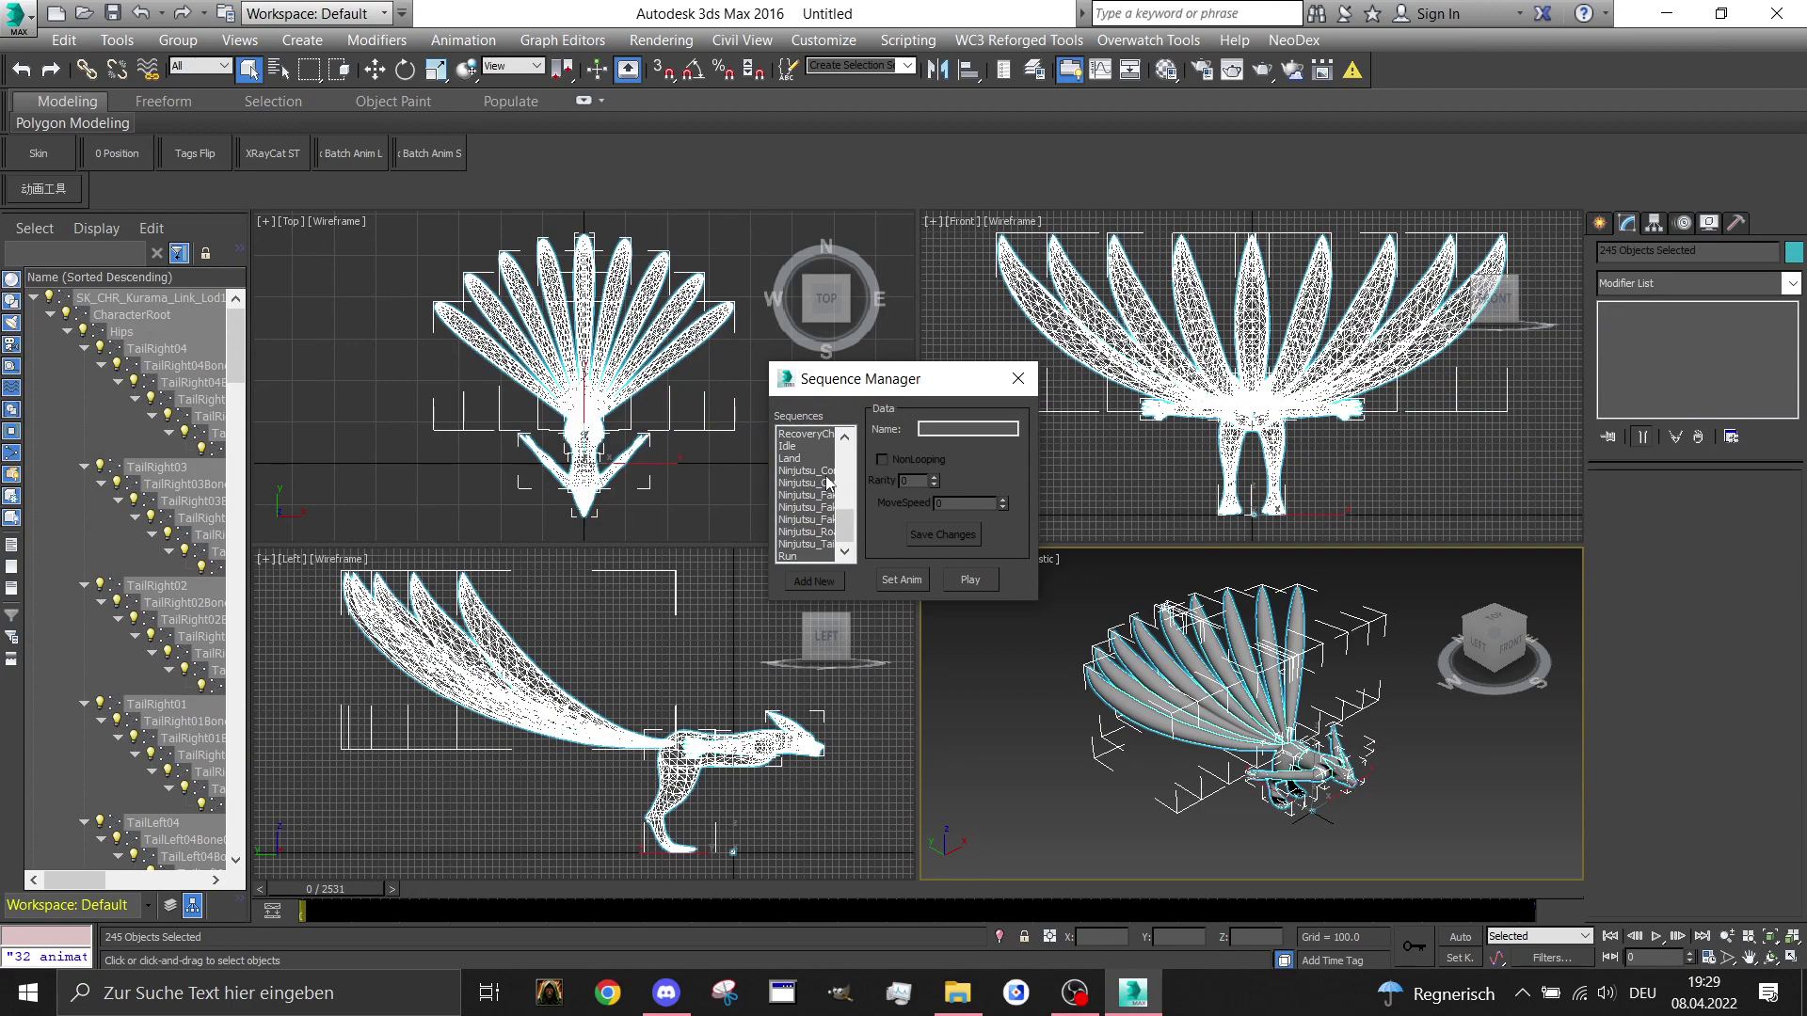
click(1015, 381)
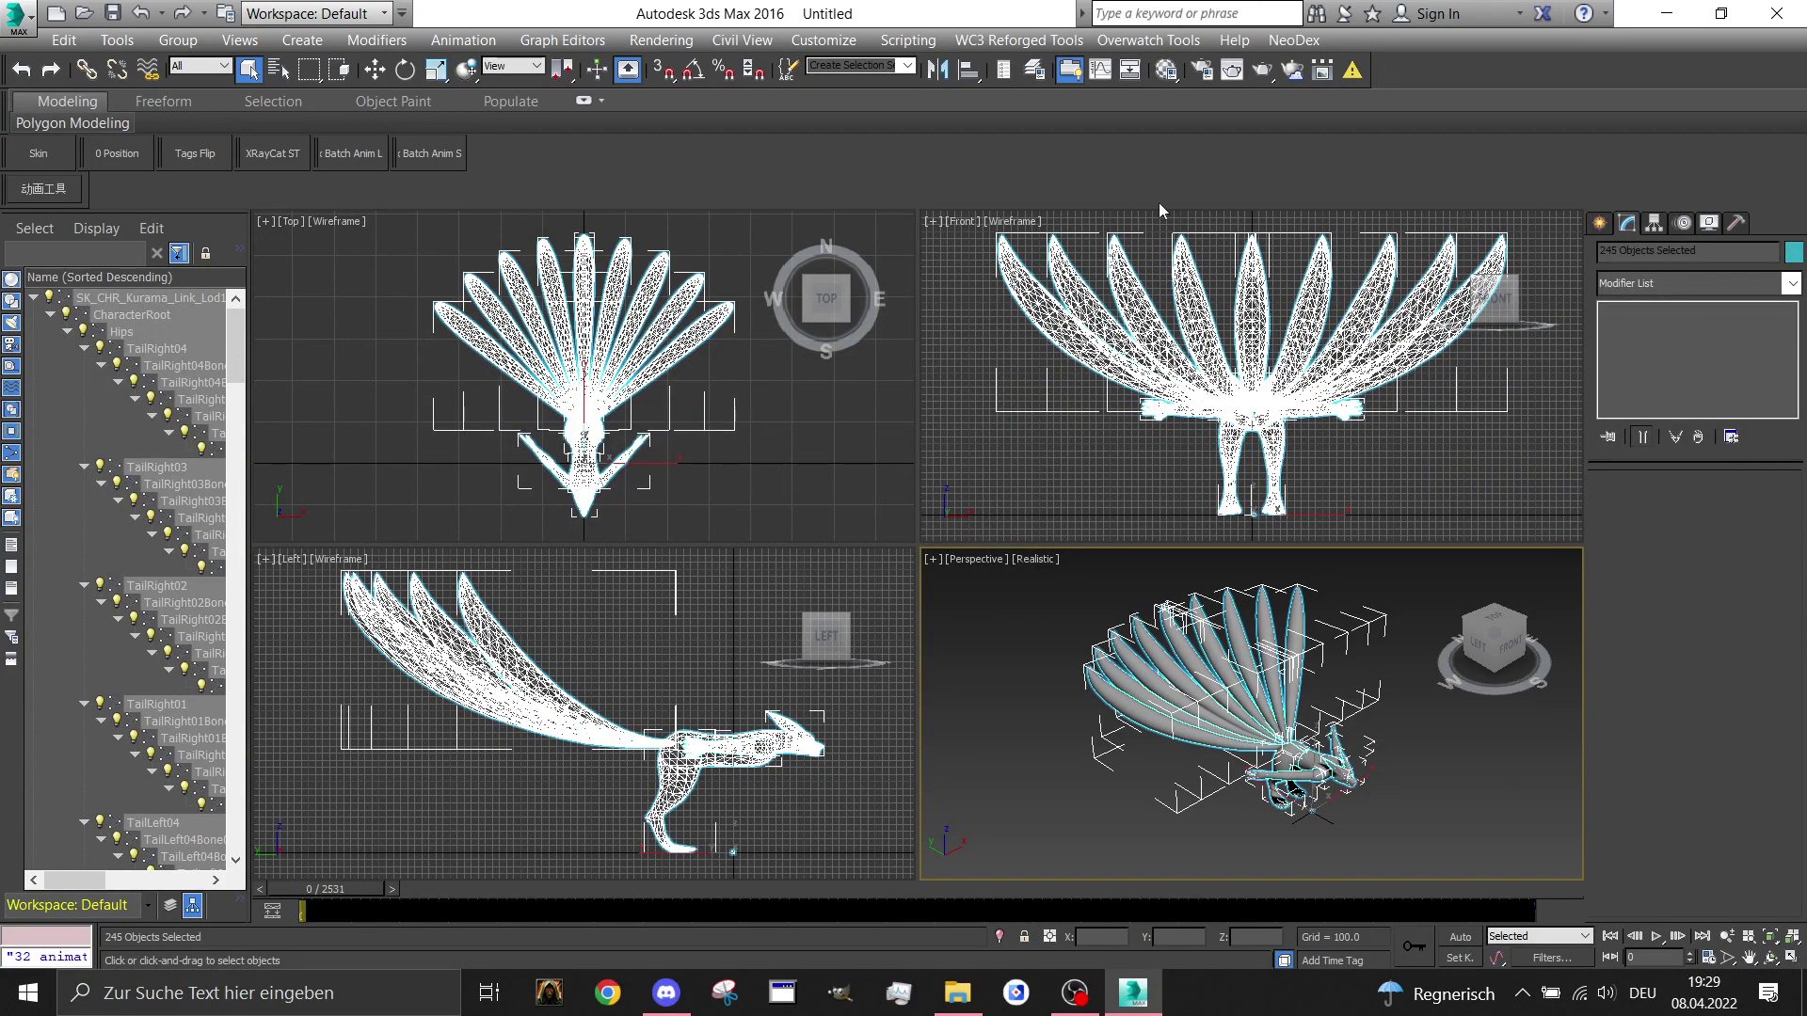
In NeoDex's Export Wc3 Model settings, turn off Merge similar meshes, Fix normals and Export Smoothgroups
click(1322, 37)
click(1317, 64)
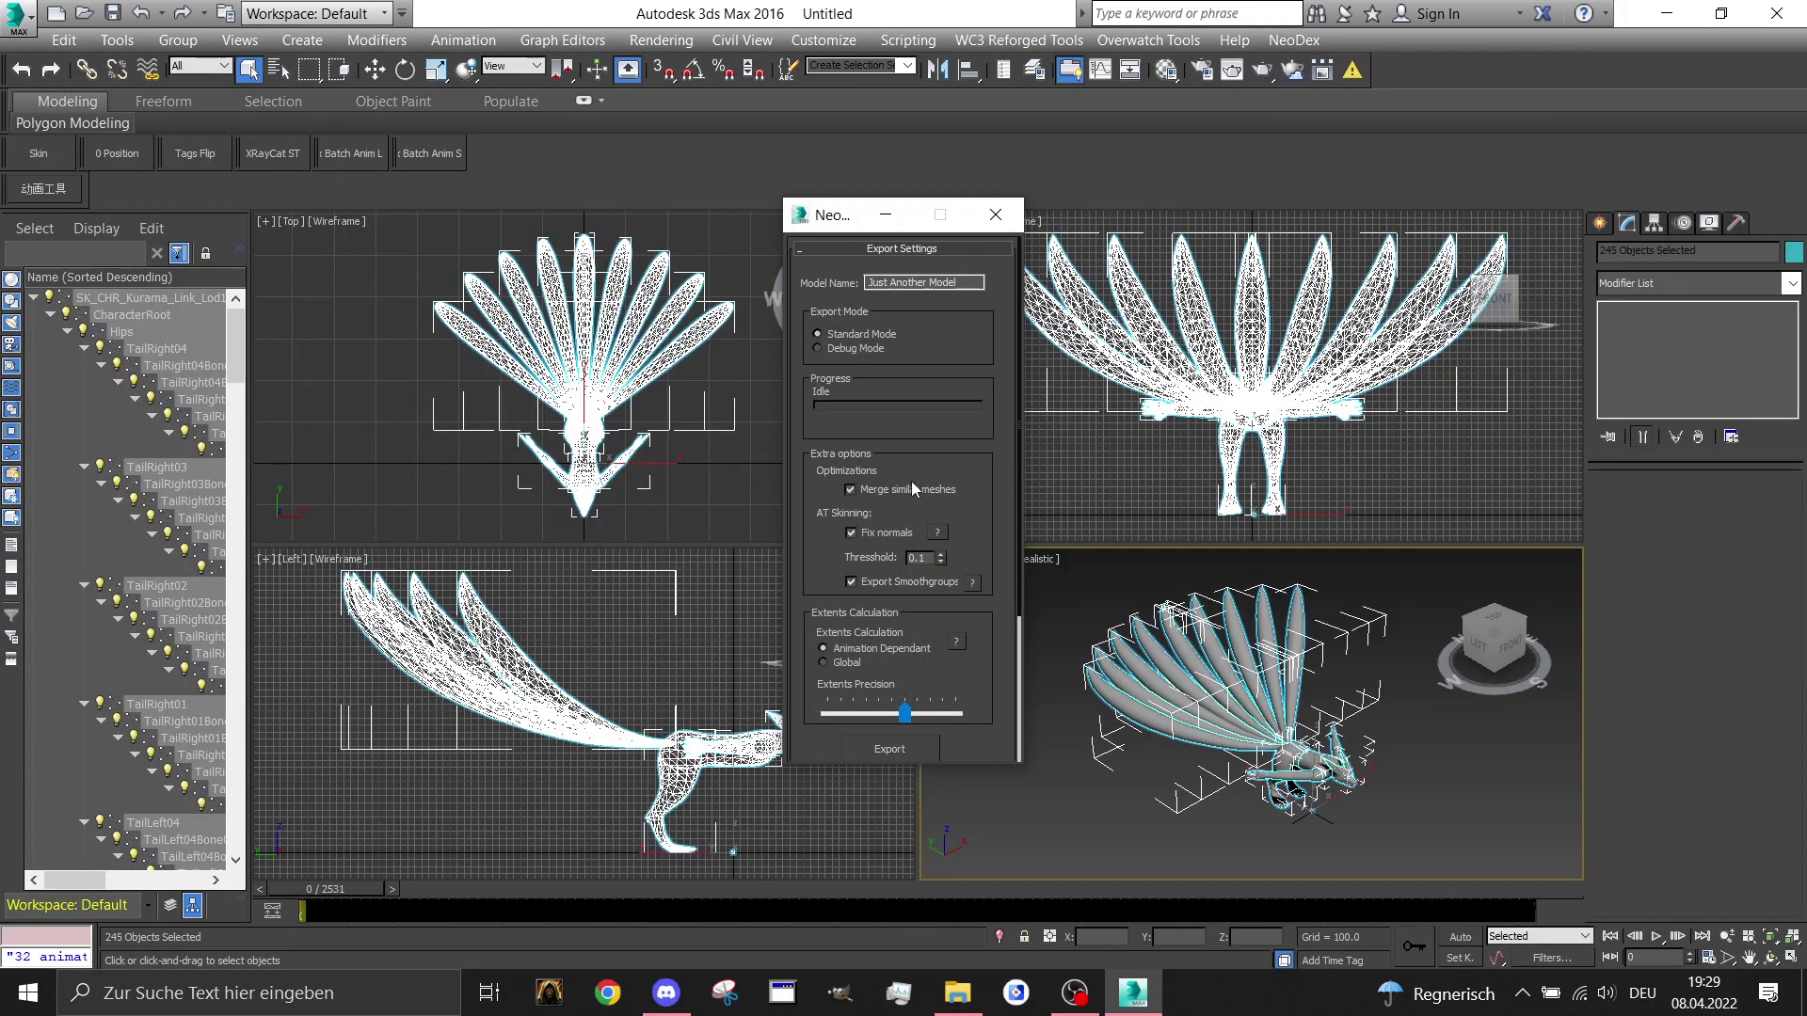
click(913, 489)
click(890, 533)
click(895, 582)
Save the MDX export to the Kurama_Link folder under an edited KuramaLink file name and confirm completion
click(890, 748)
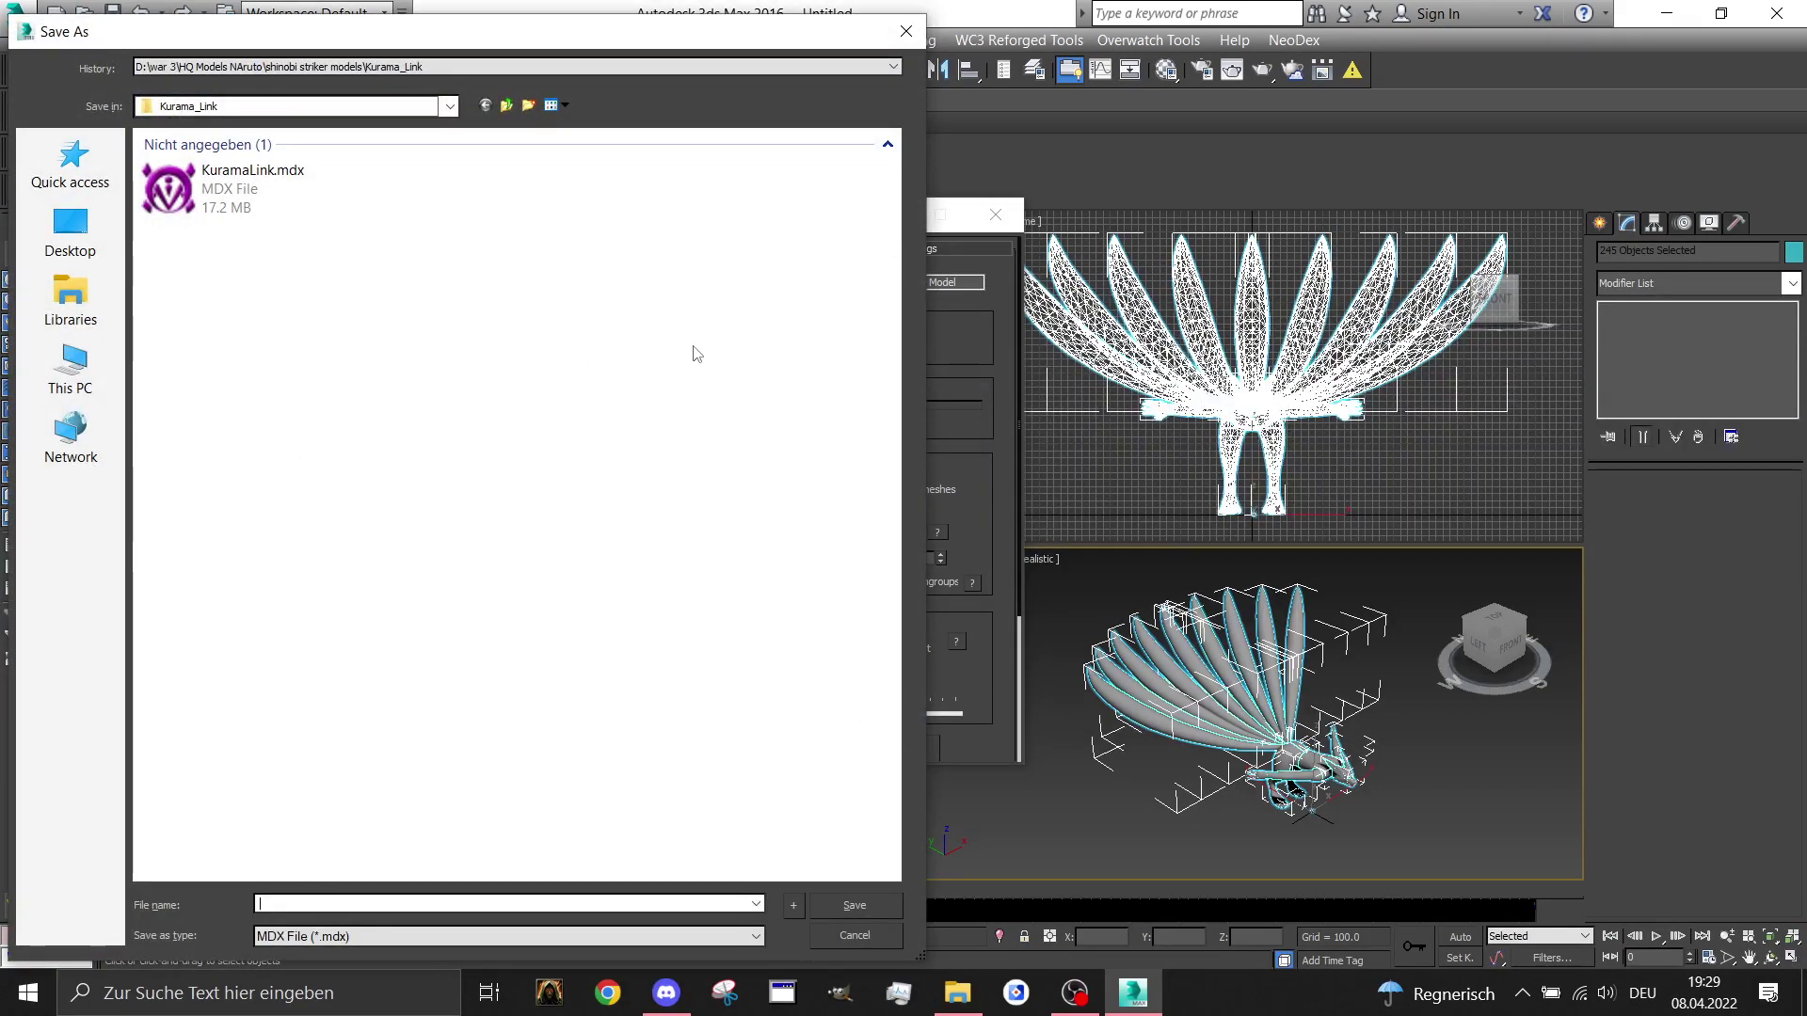
click(246, 209)
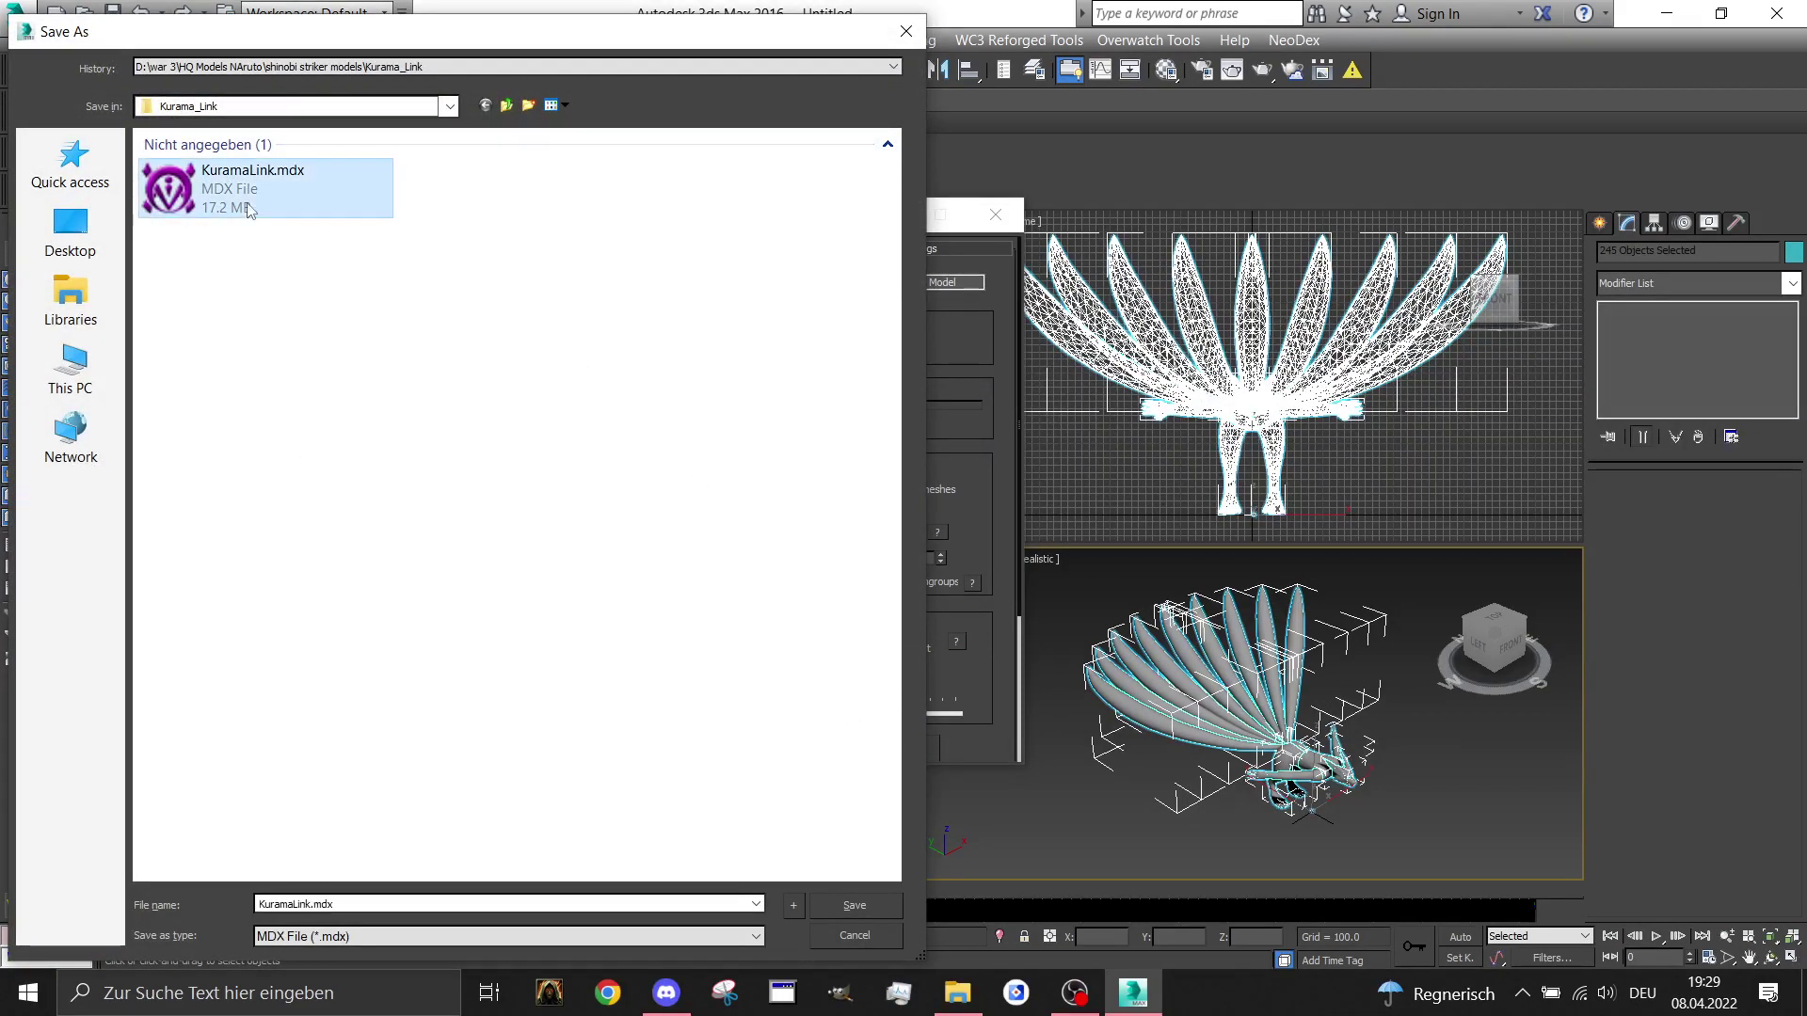
click(308, 903)
key(Right)
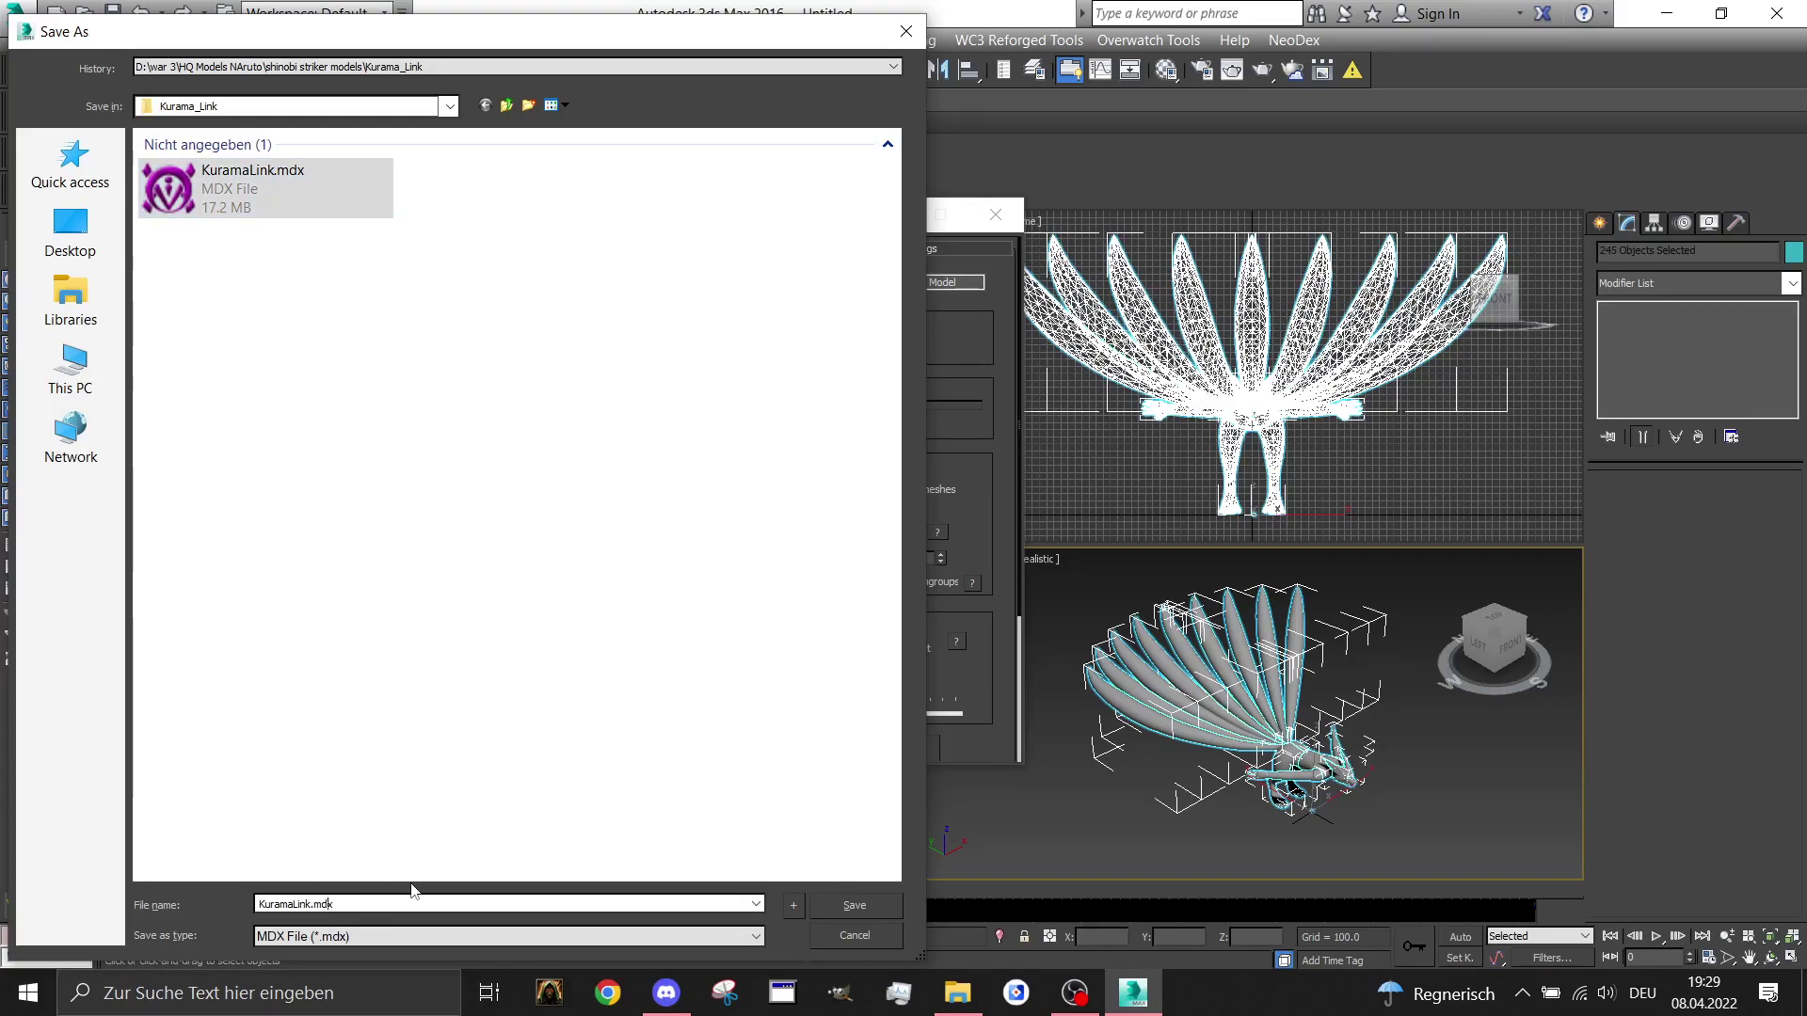
key(Left)
key(Left)
key(Left)
key(Left)
key(Return)
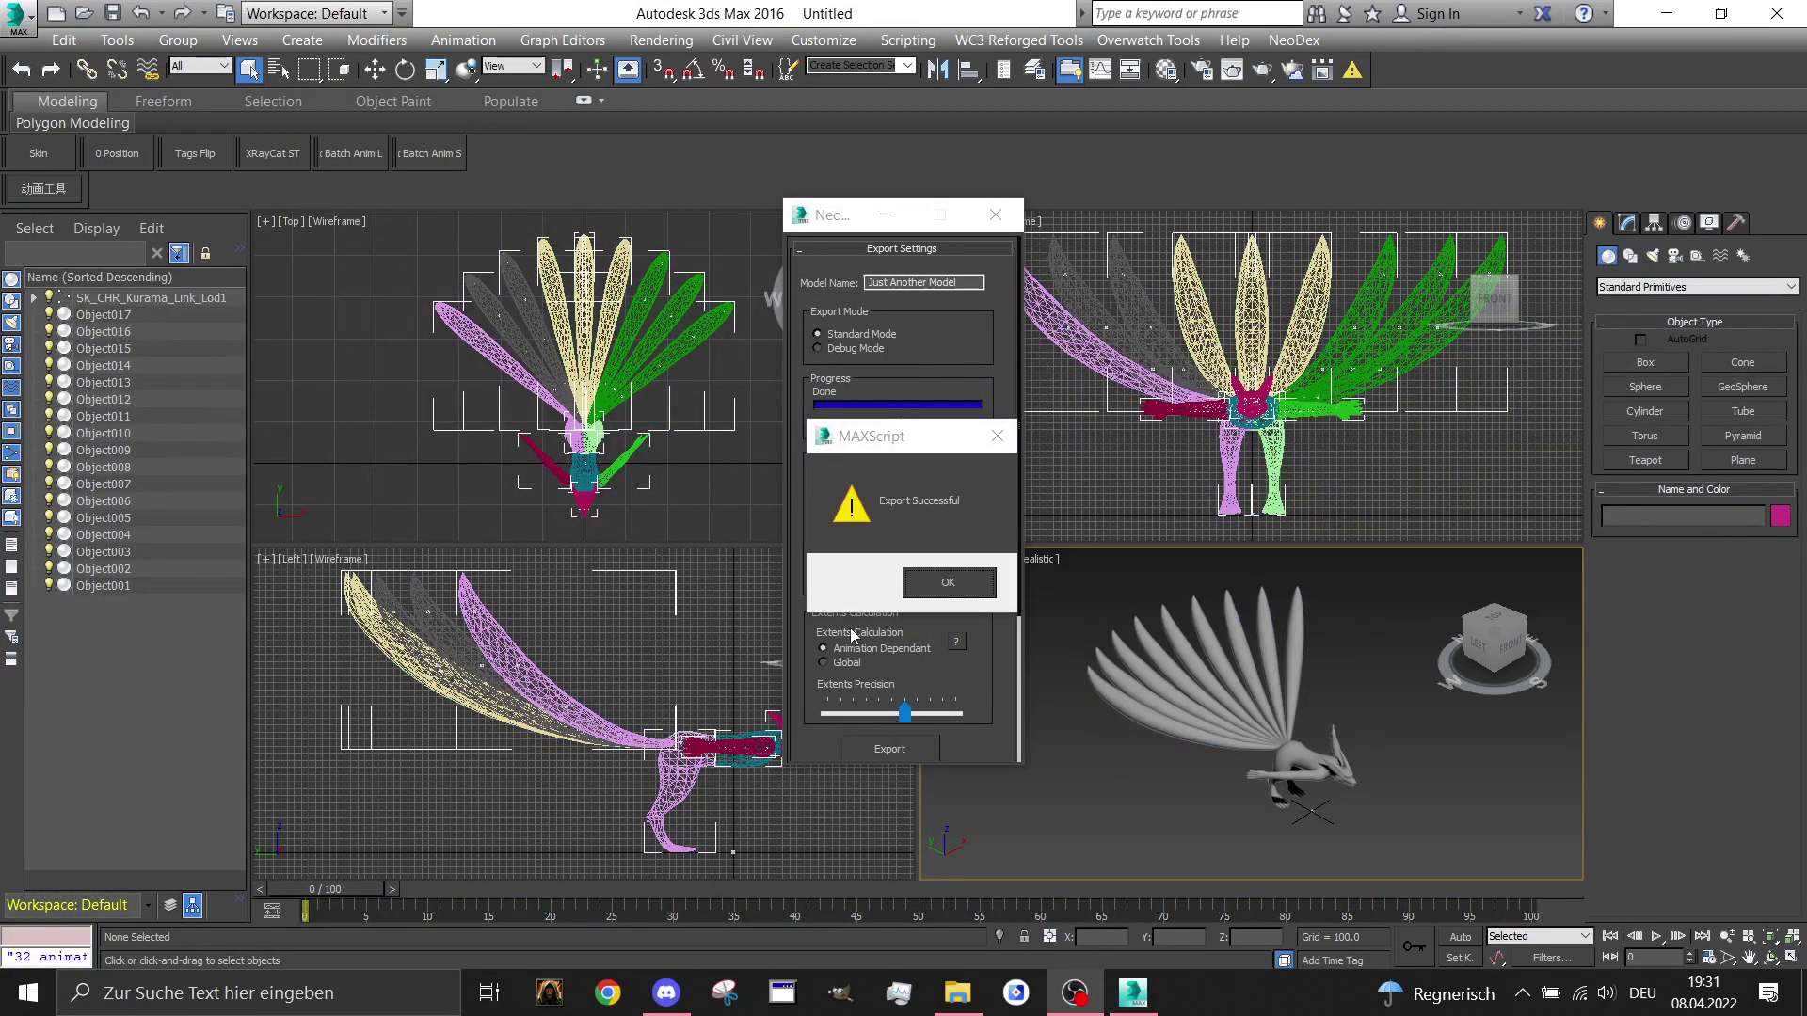
click(955, 579)
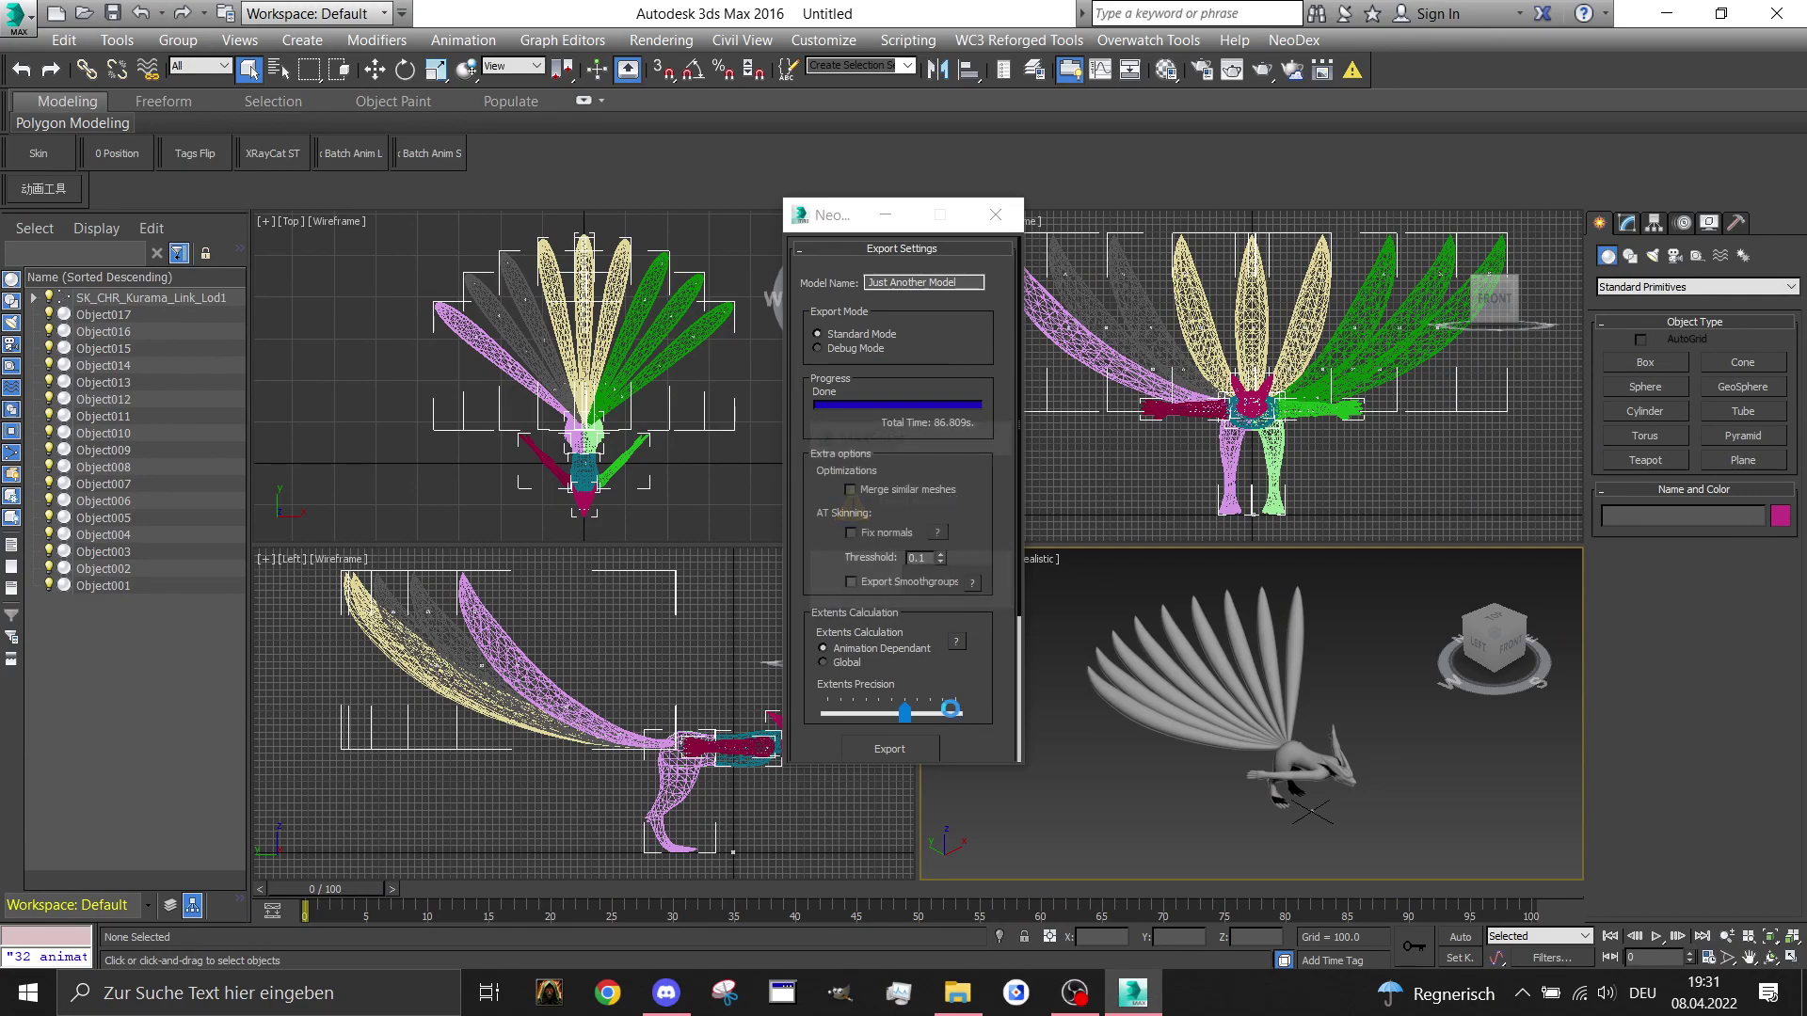